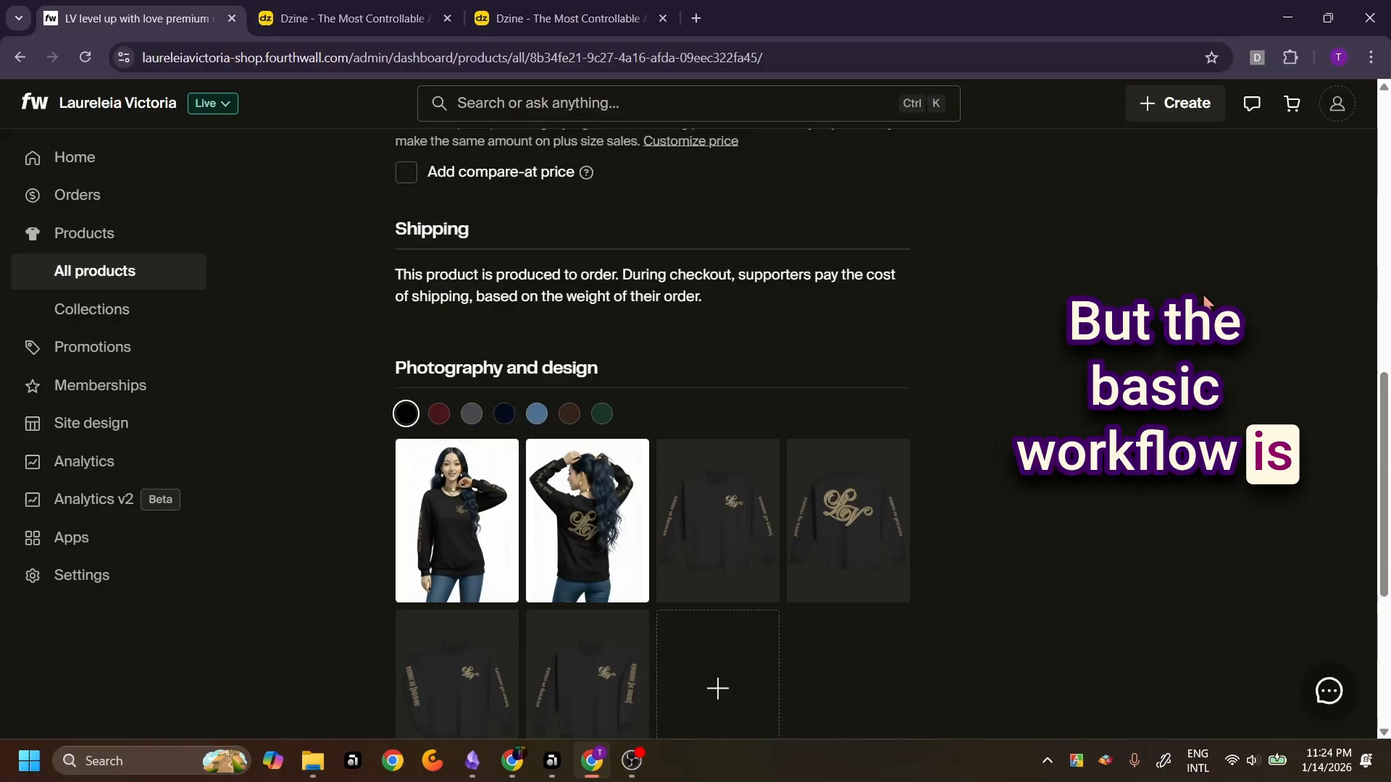
Go to the store dashboard home and scroll through its sections
{"action": "scroll", "coordinate": [1204, 297], "scroll_direction": "down", "scroll_amount": 3}
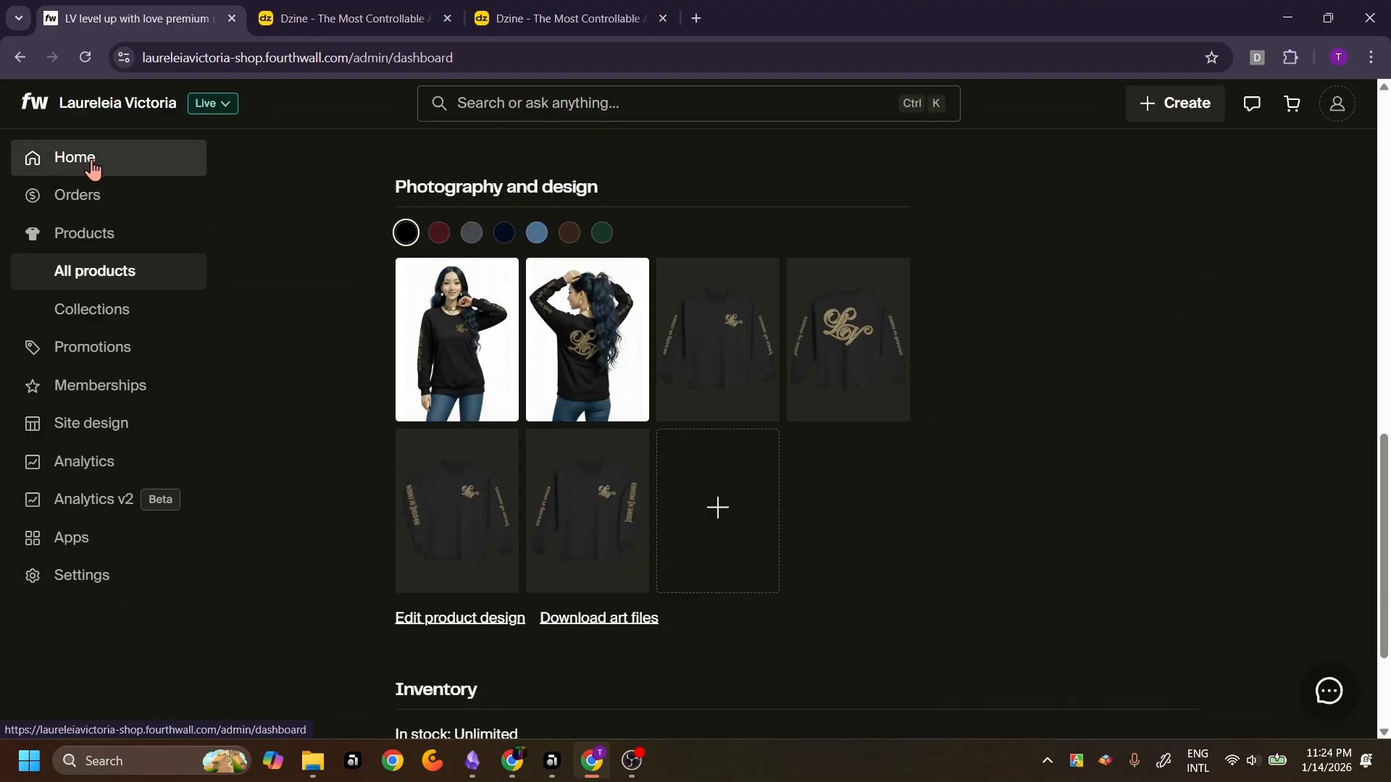
{"action": "left_click", "coordinate": [93, 168]}
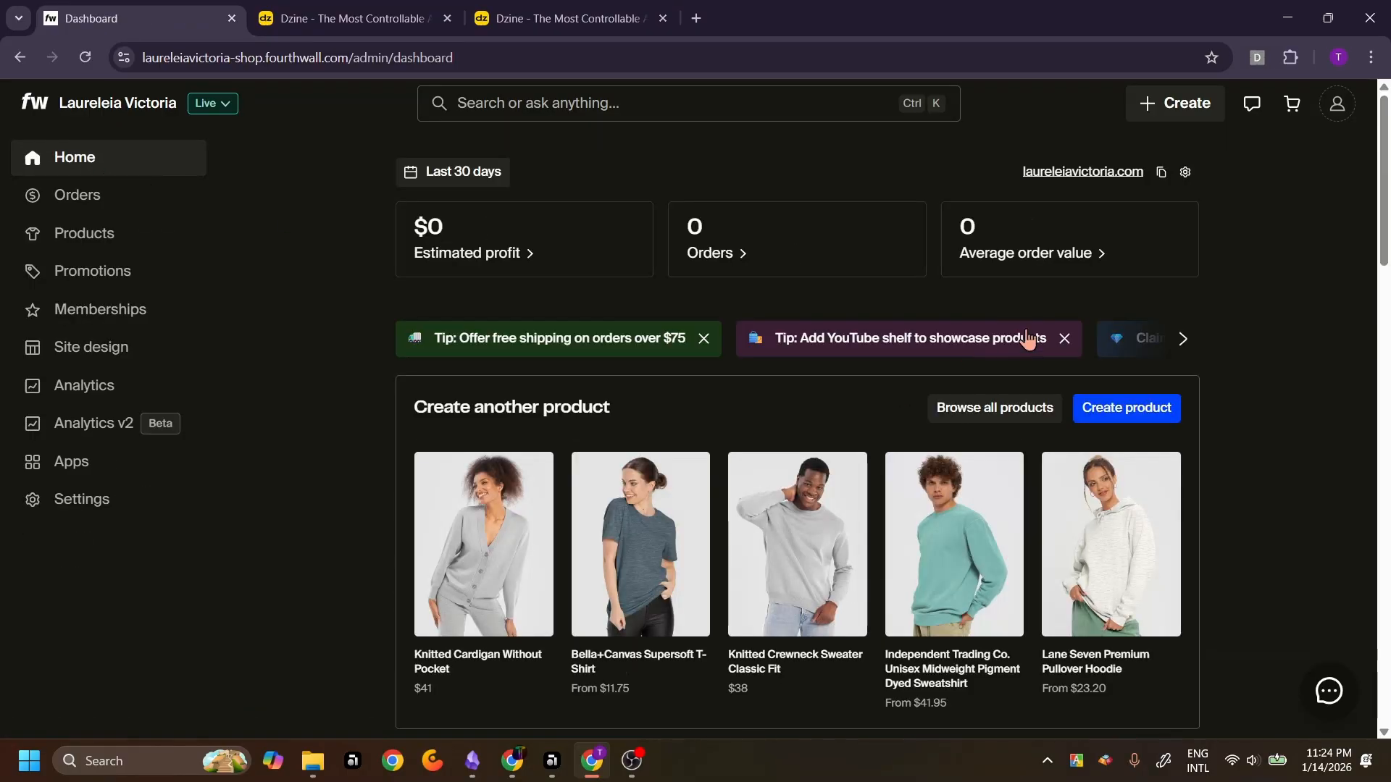
{"action": "scroll", "coordinate": [1297, 315], "scroll_direction": "down", "scroll_amount": 2}
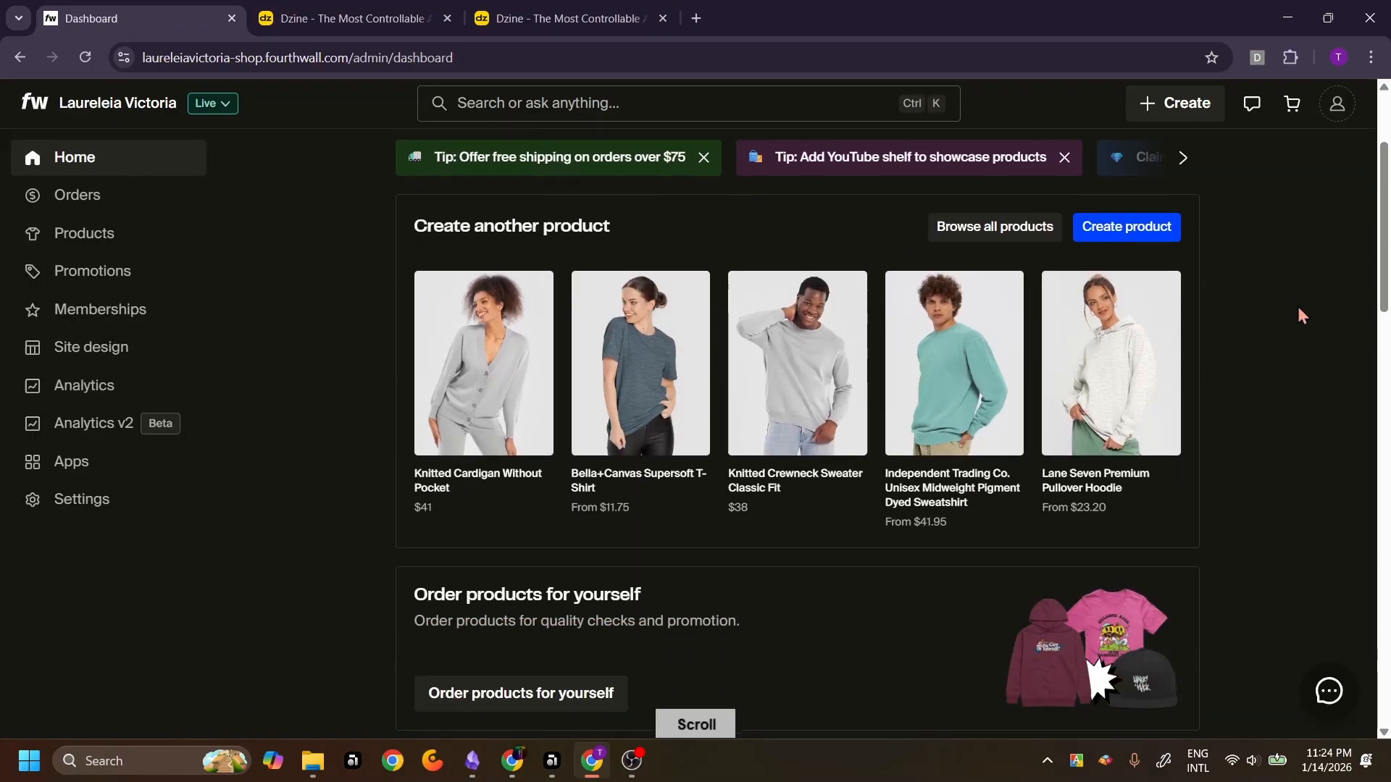
{"action": "scroll", "coordinate": [1297, 306], "scroll_direction": "down", "scroll_amount": 3}
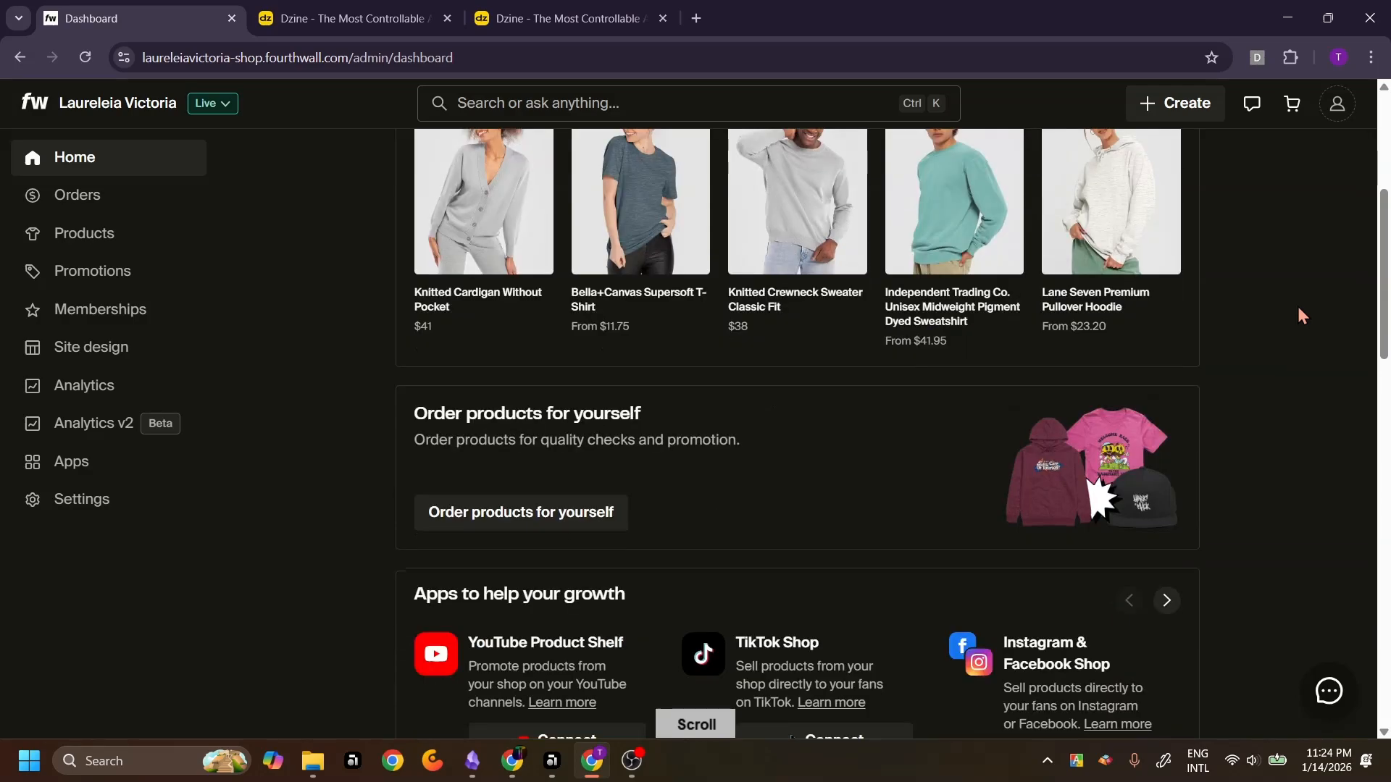
{"action": "scroll", "coordinate": [754, 428], "scroll_direction": "down", "scroll_amount": 1}
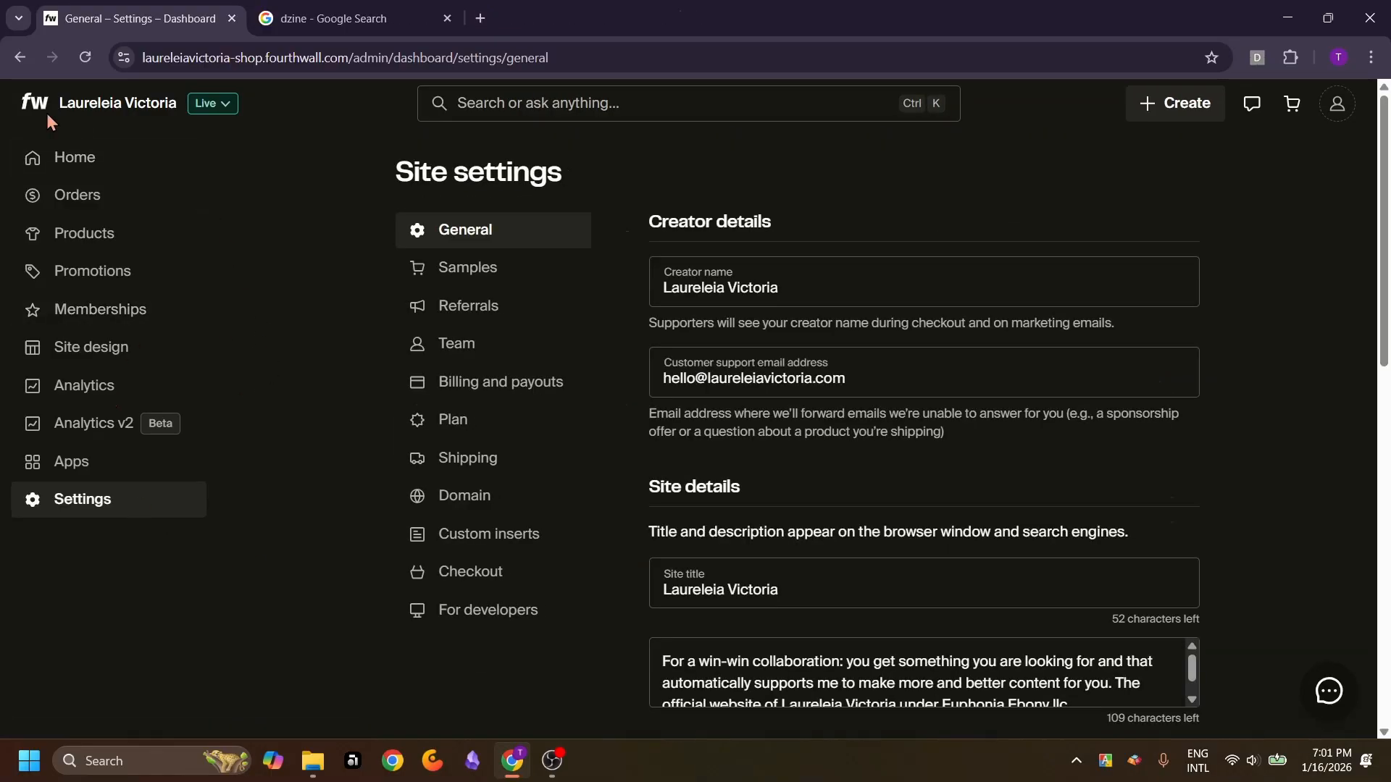
Open the sample ordering page from the store settings and add one Navy, L sweatshirt to the selection
{"action": "left_click", "coordinate": [47, 113]}
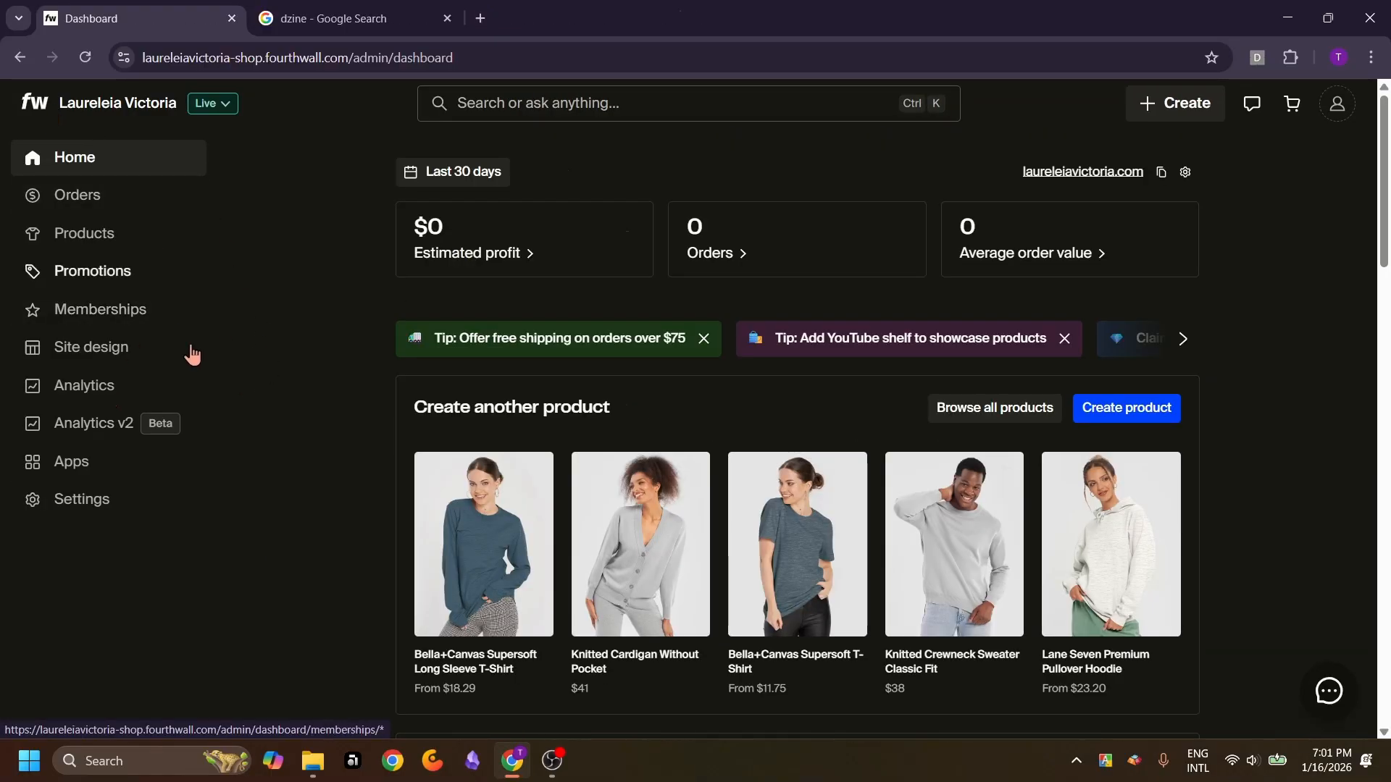
{"action": "left_click", "coordinate": [77, 518]}
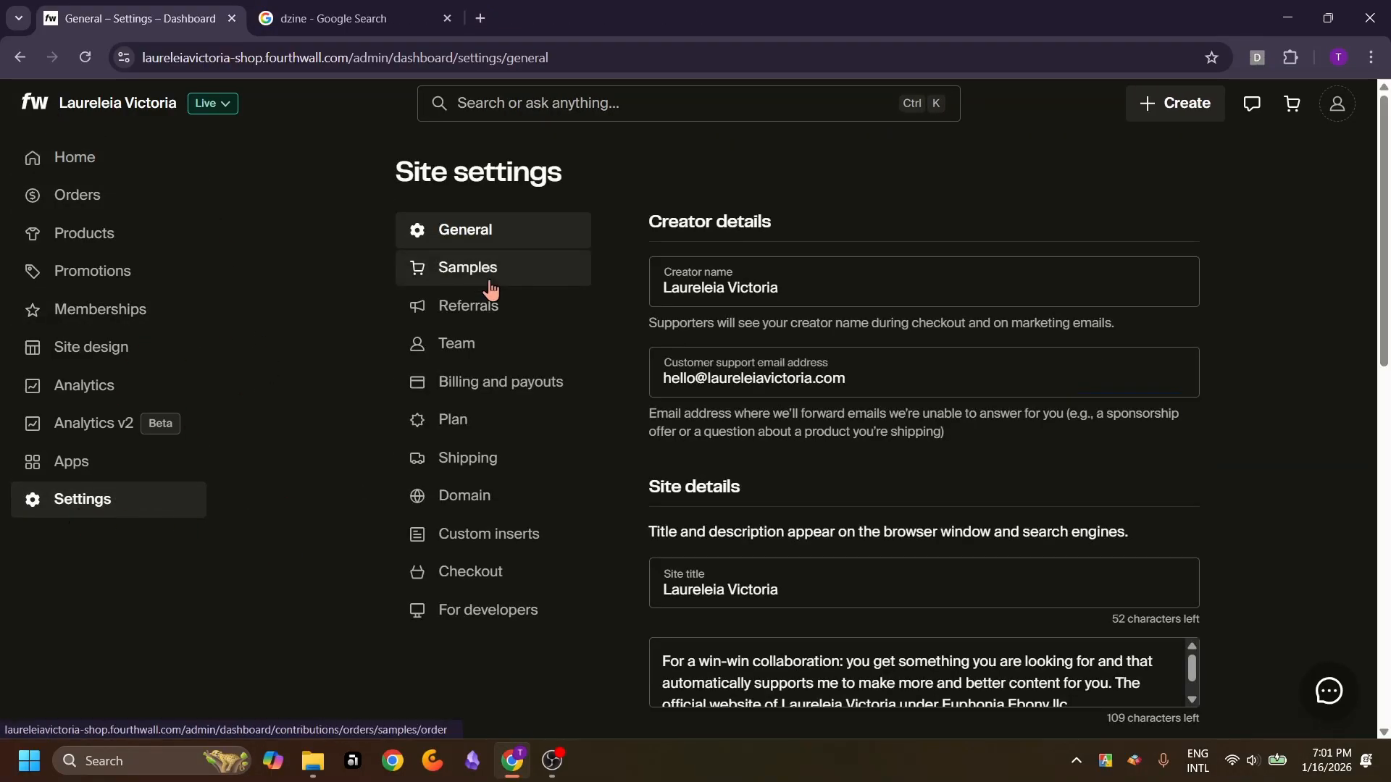
{"action": "left_click", "coordinate": [498, 279]}
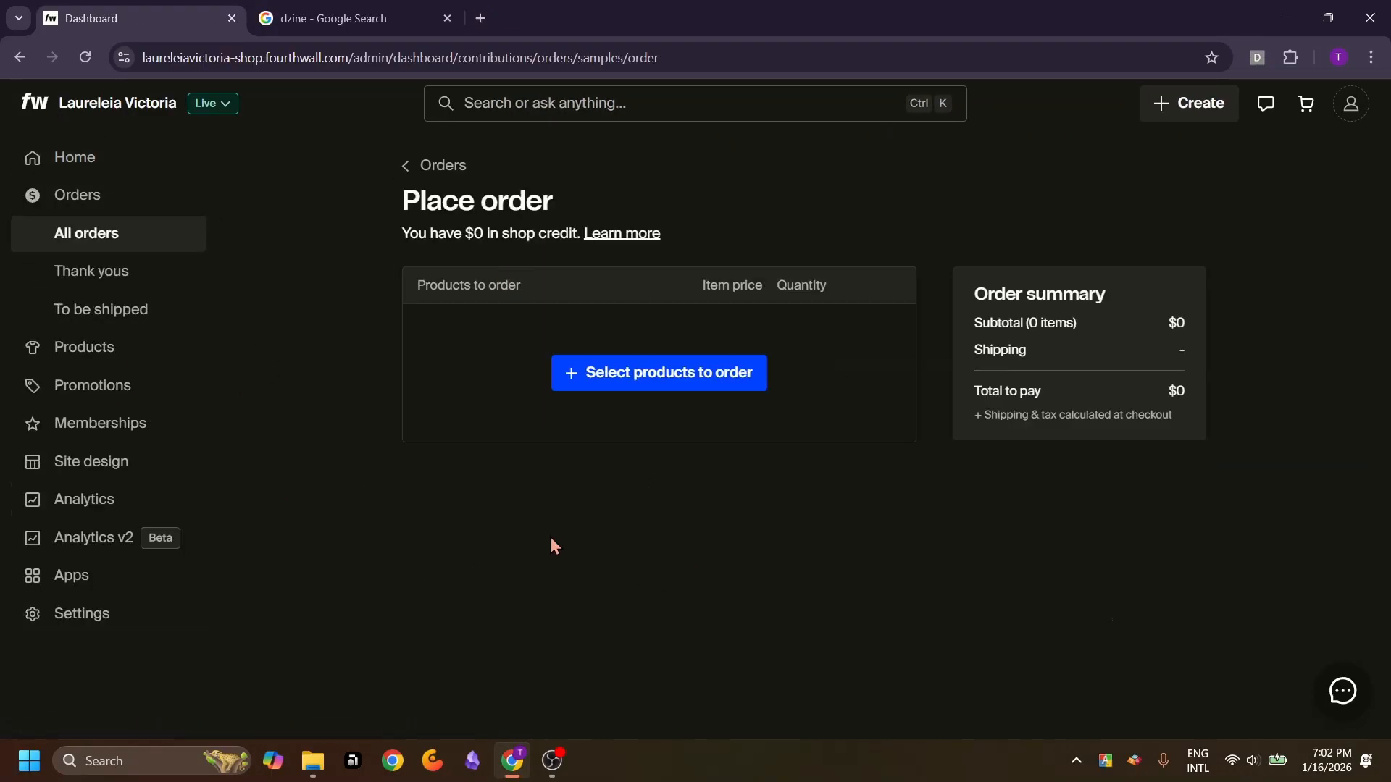
{"action": "left_click", "coordinate": [635, 375]}
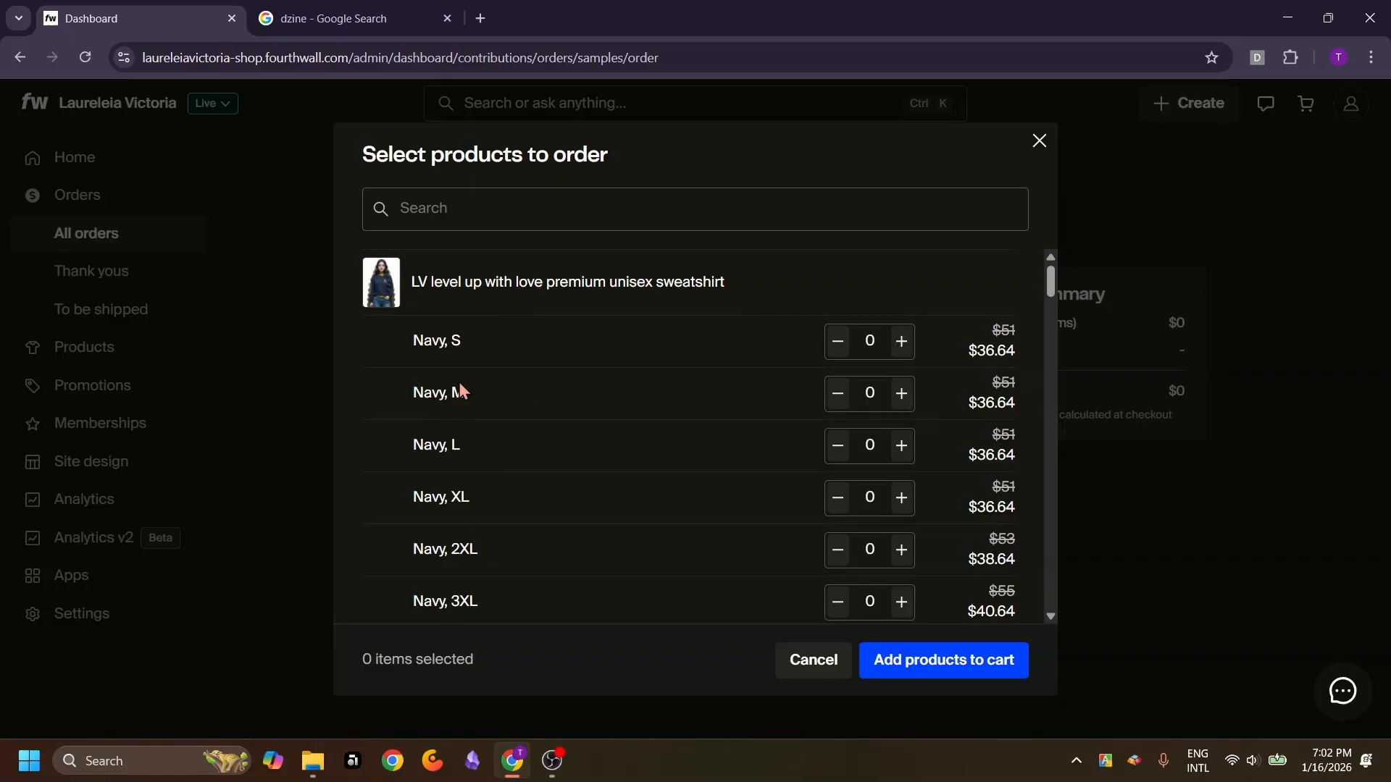
{"action": "left_click", "coordinate": [902, 445]}
Search the products for "t shirt" and add one Dark Chocolate, S t-shirt to the selection
{"action": "left_click", "coordinate": [538, 212]}
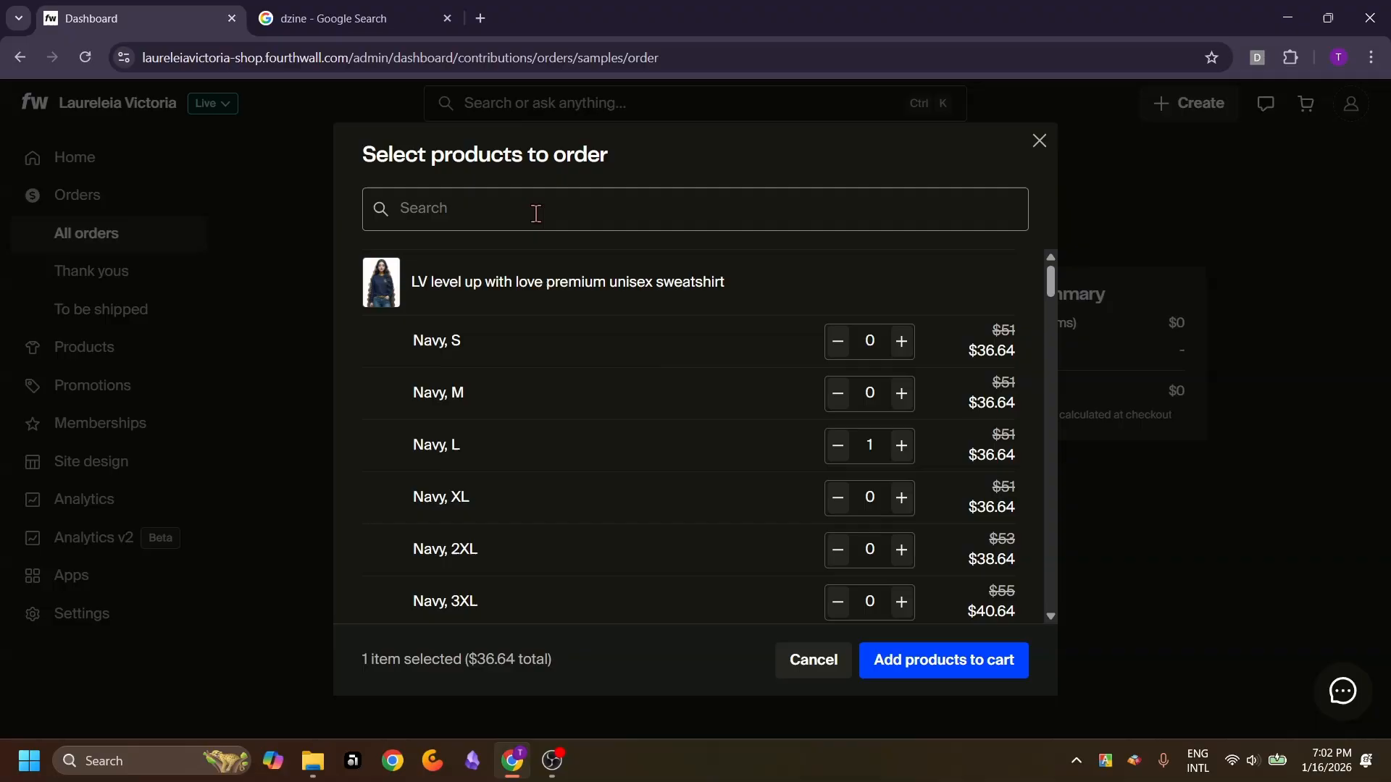
{"action": "type", "text": "t"}
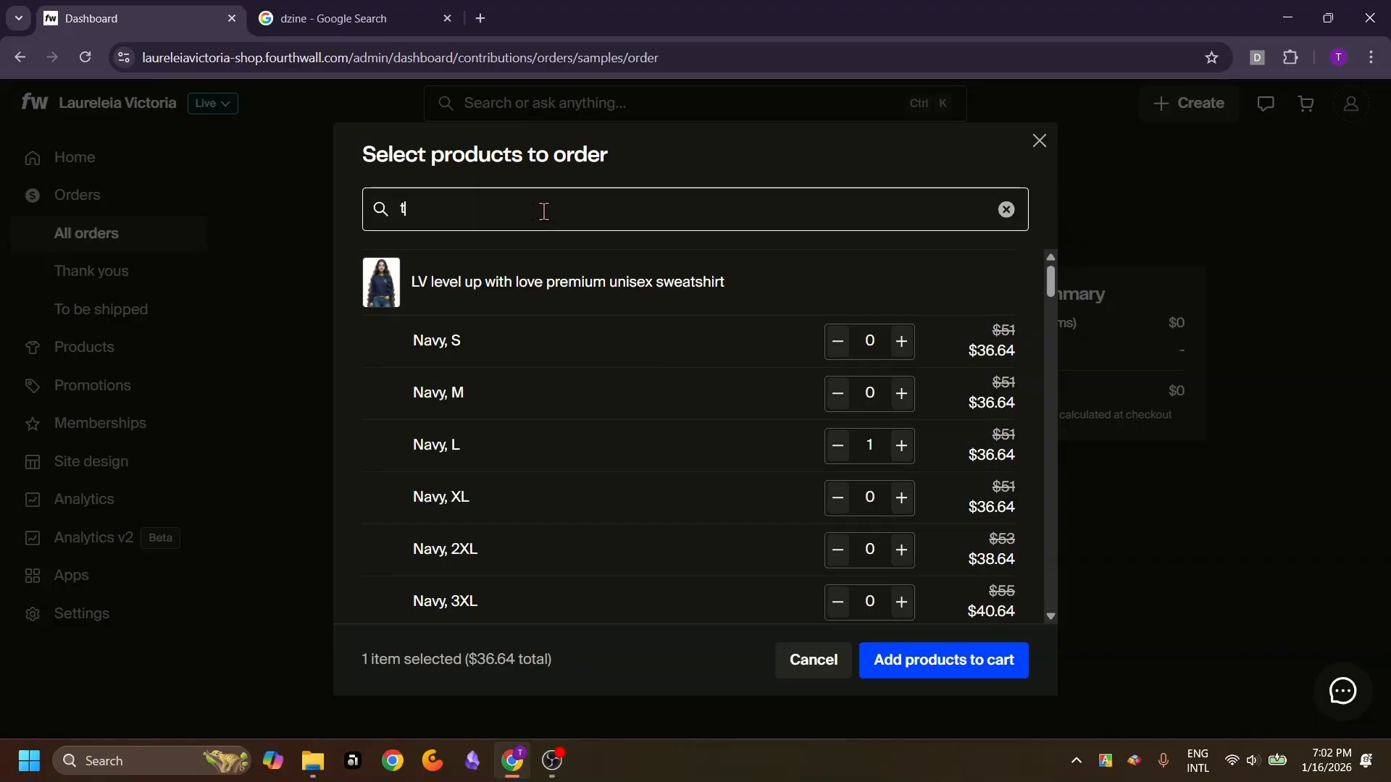
{"action": "type", "text": " shirt"}
{"action": "left_click", "coordinate": [902, 342]}
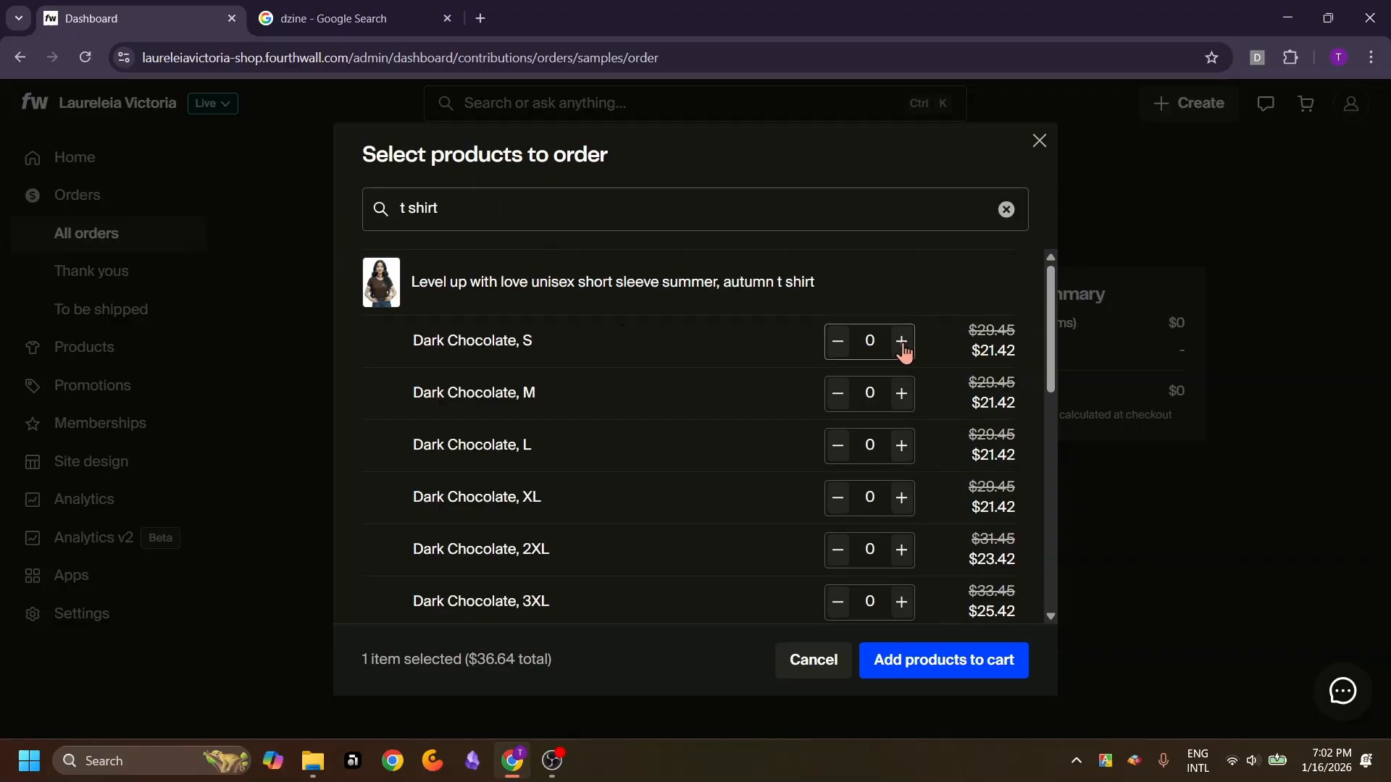
Add the selected products to the cart and scroll through the checkout page
{"action": "left_click", "coordinate": [945, 661]}
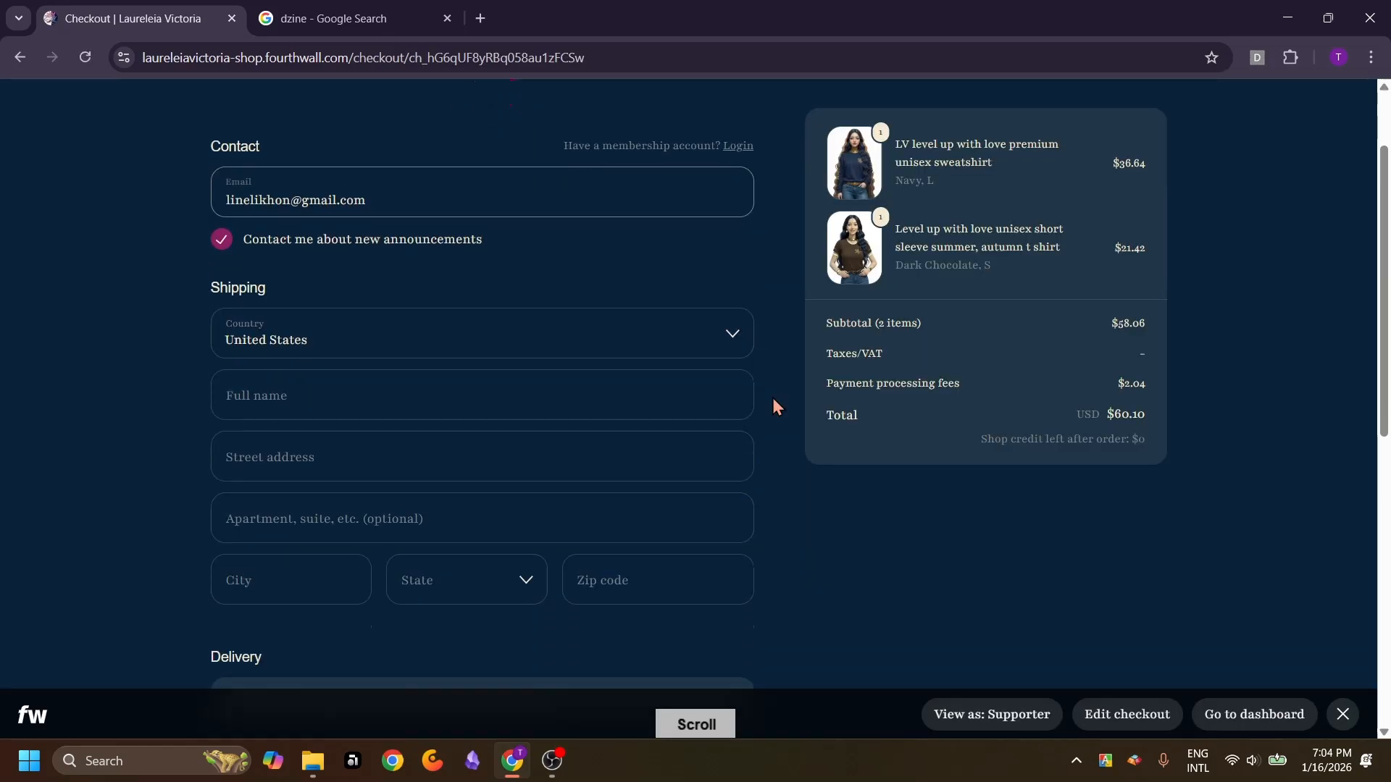
{"action": "scroll", "coordinate": [773, 398], "scroll_direction": "down", "scroll_amount": 8}
{"action": "scroll", "coordinate": [759, 298], "scroll_direction": "up", "scroll_amount": 7}
{"action": "scroll", "coordinate": [760, 303], "scroll_direction": "down", "scroll_amount": 7}
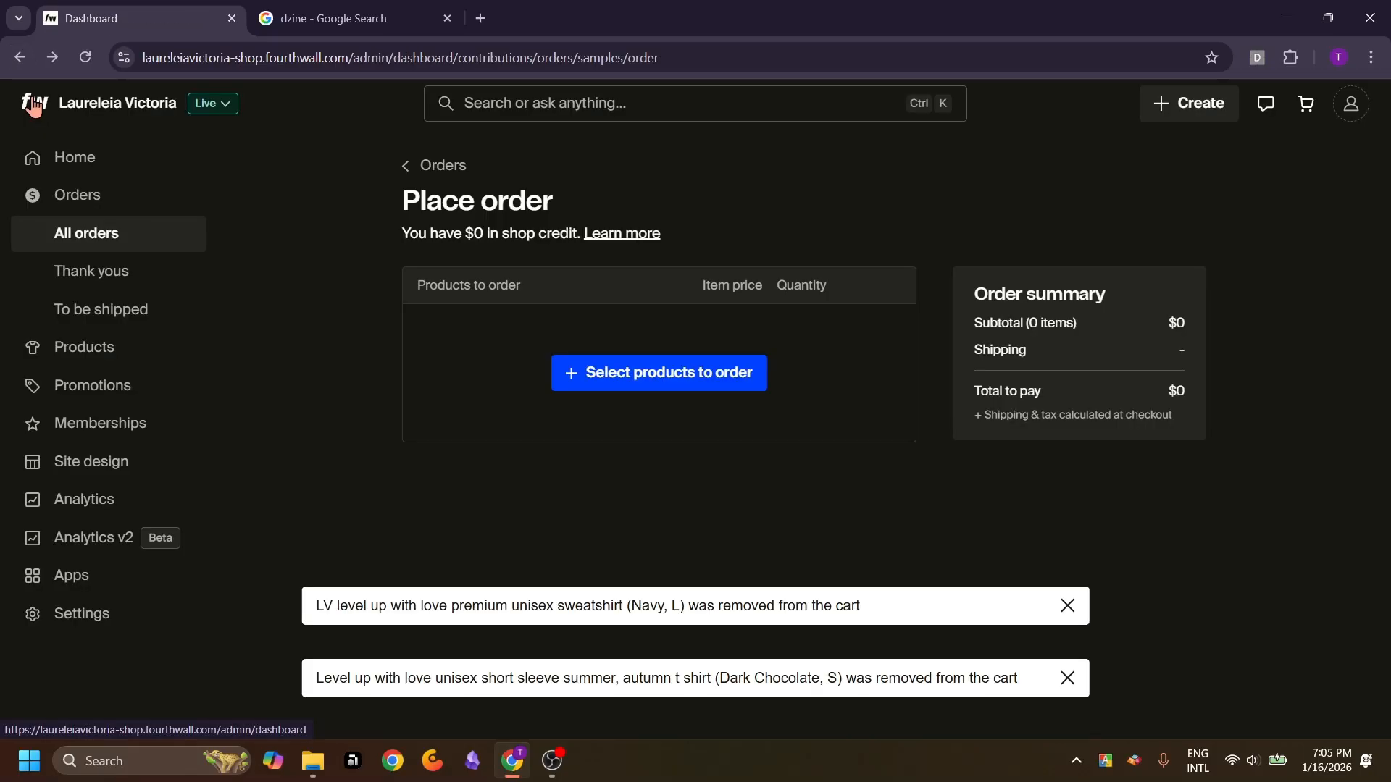
Open the LV level up with love premium unisex sweatshirt product from the products list
{"action": "left_click", "coordinate": [34, 105]}
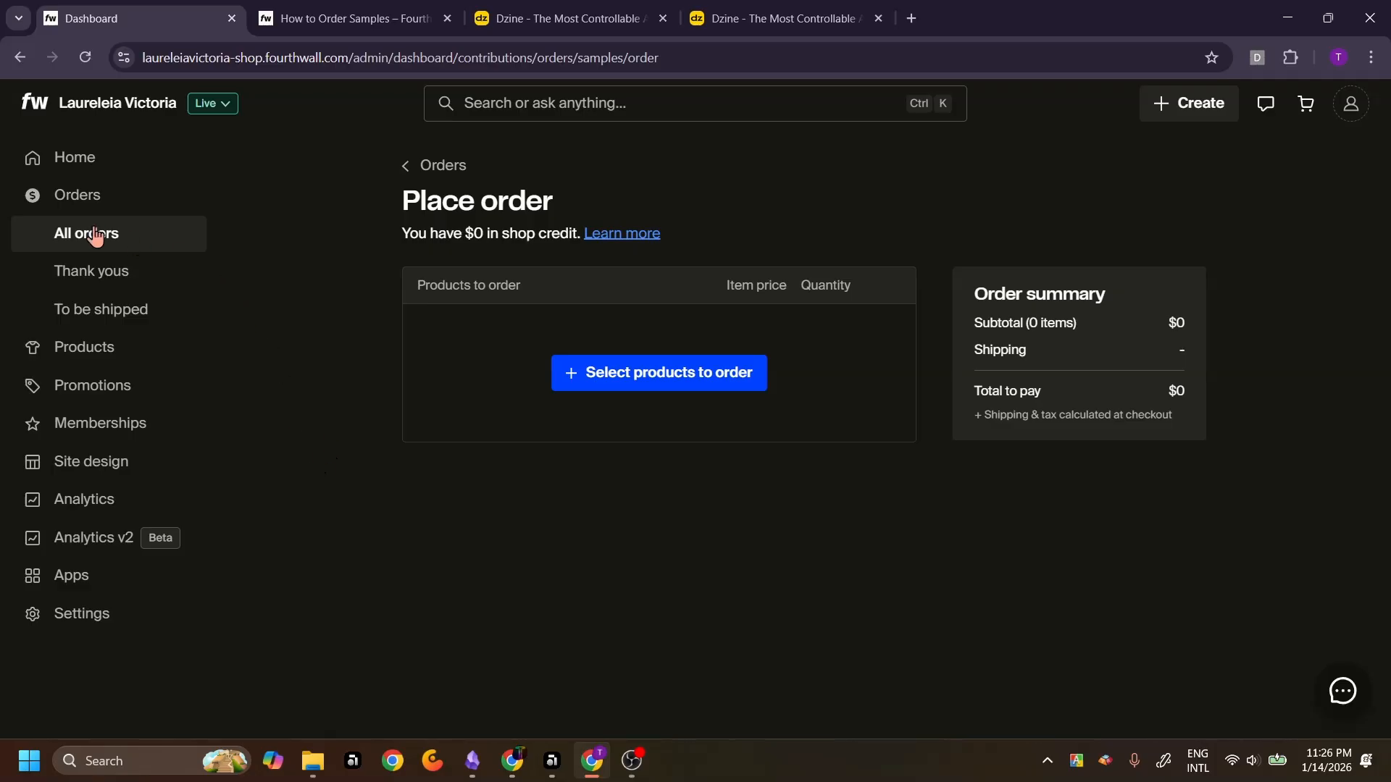
{"action": "left_click", "coordinate": [92, 353]}
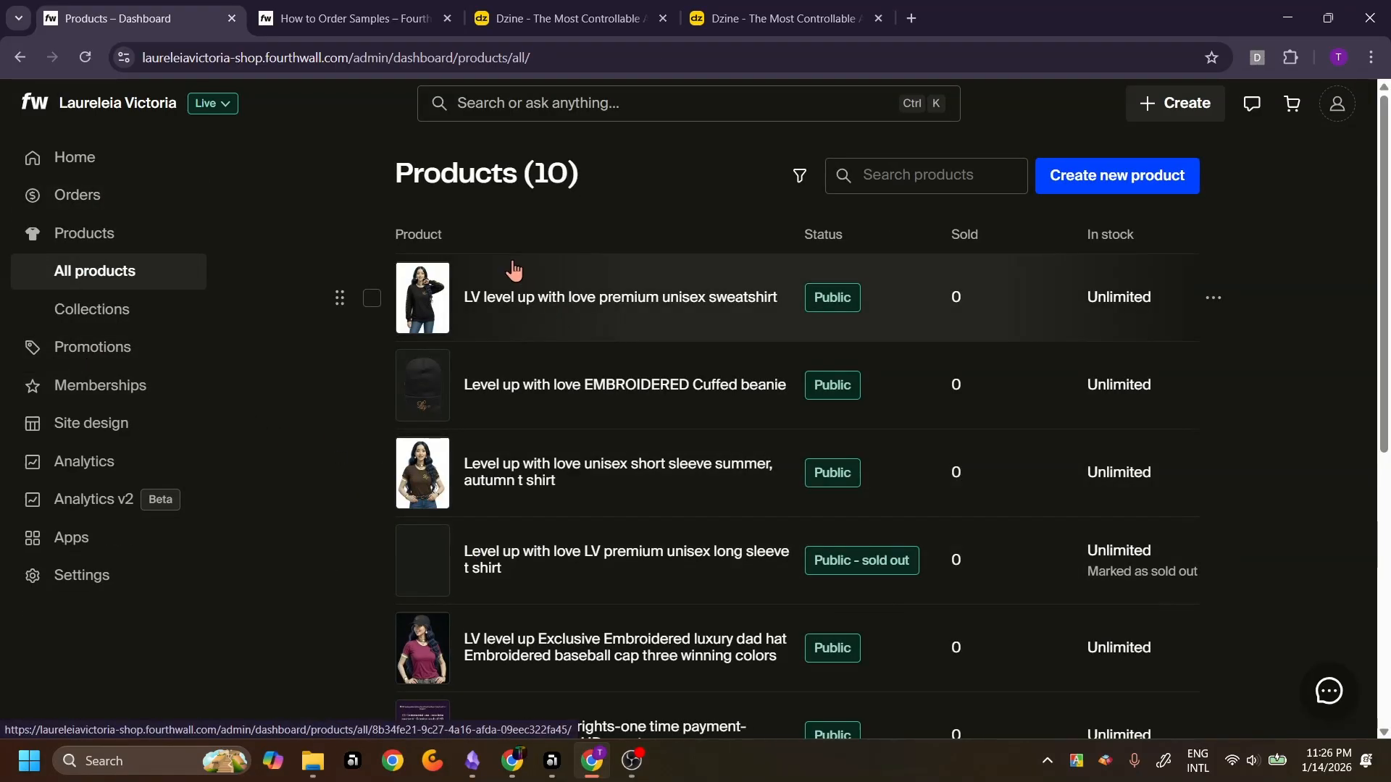
{"action": "left_click", "coordinate": [526, 303]}
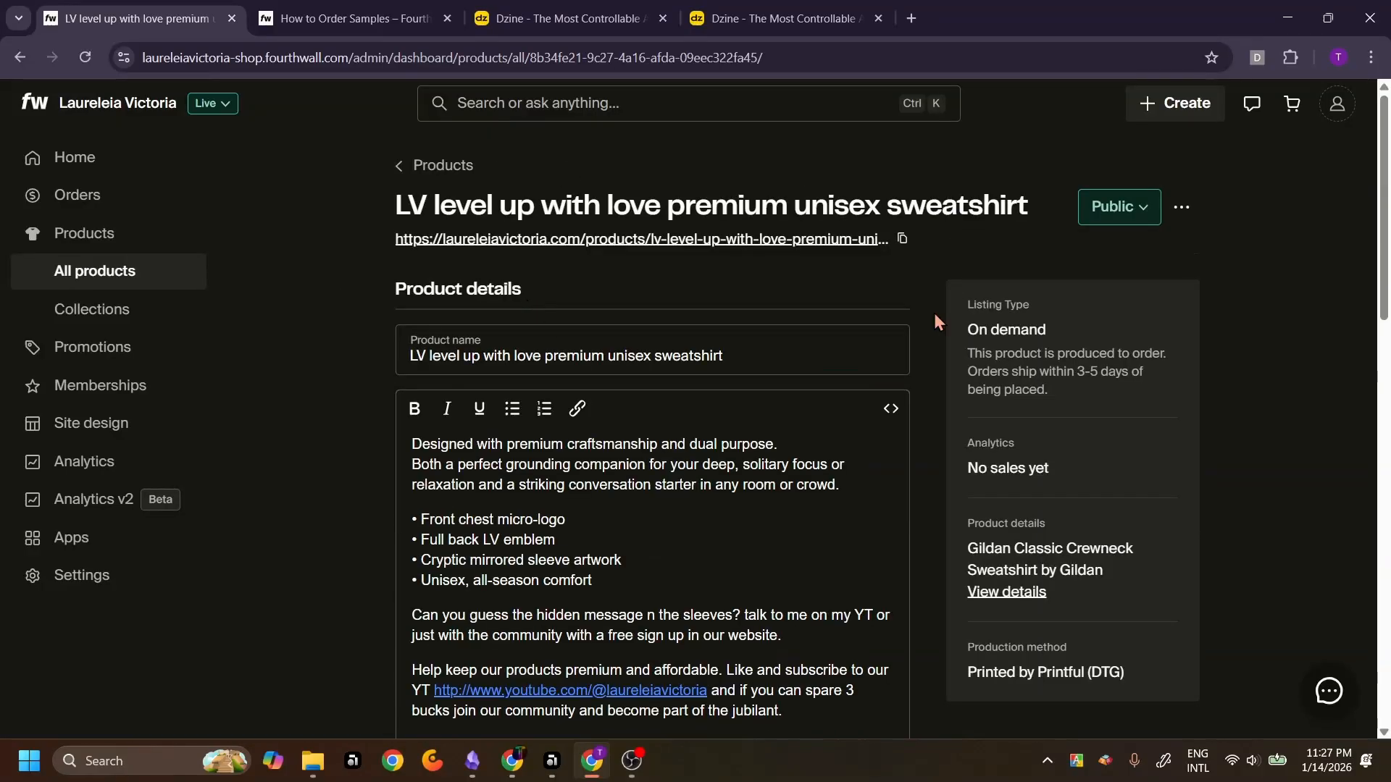
View the product's photography and design images, enlarging the back-view photo and closing it
{"action": "scroll", "coordinate": [933, 313], "scroll_direction": "down", "scroll_amount": 2}
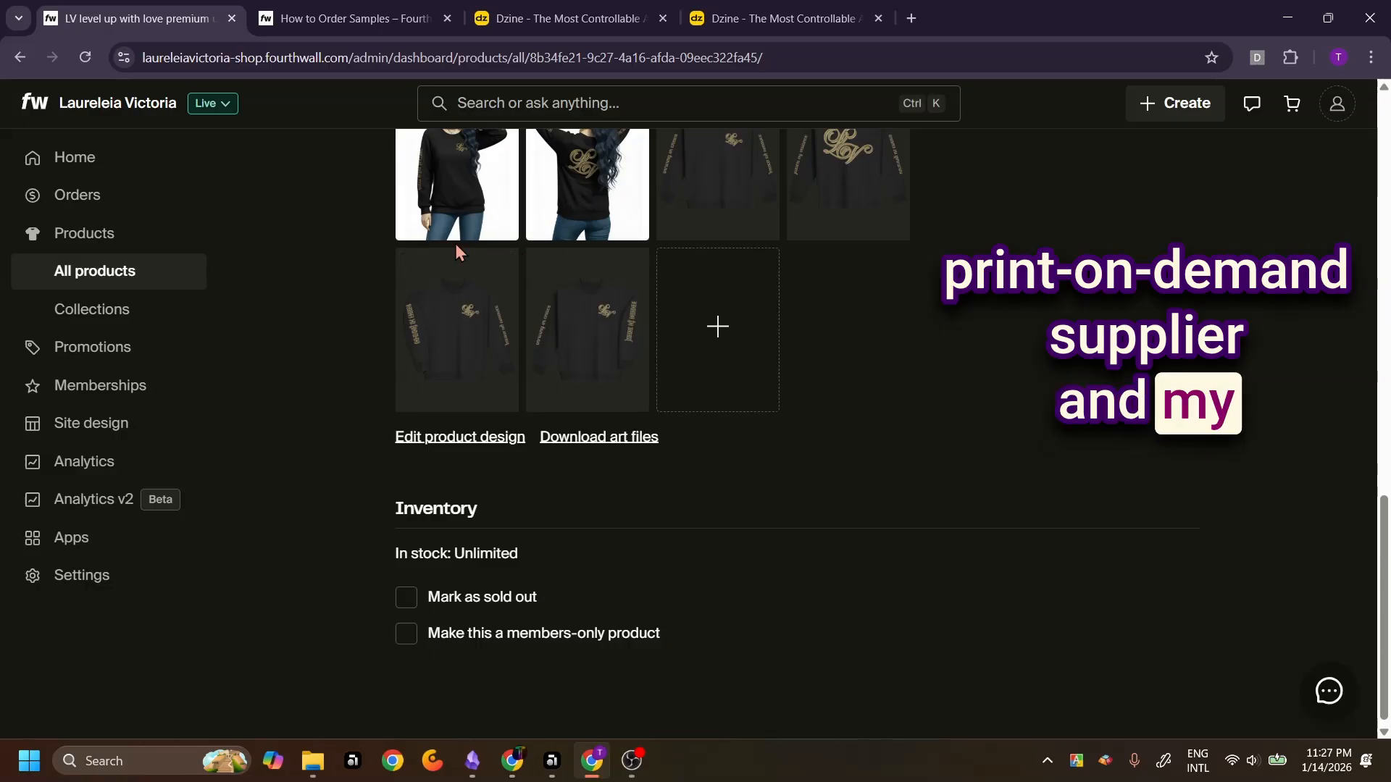
{"action": "scroll", "coordinate": [478, 224], "scroll_direction": "up", "scroll_amount": 3}
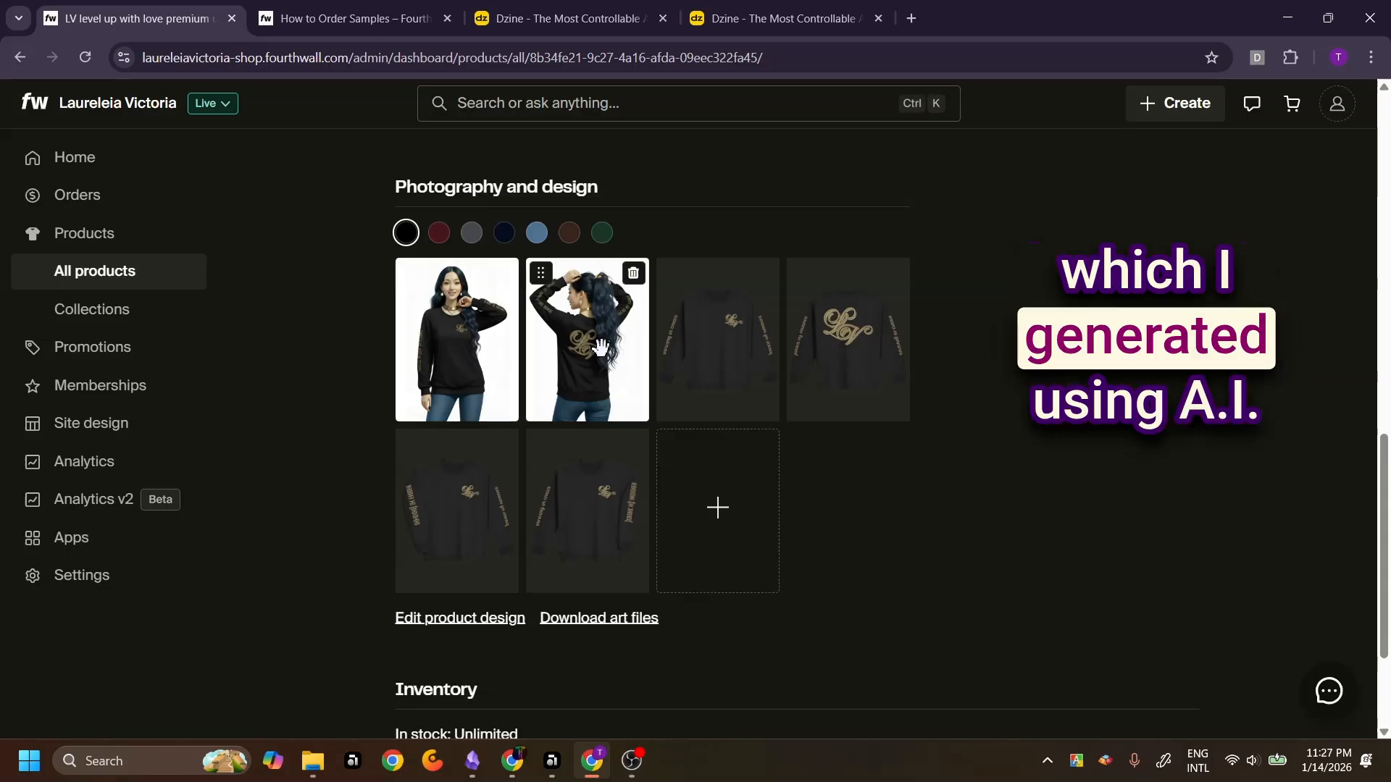
{"action": "left_click", "coordinate": [532, 369]}
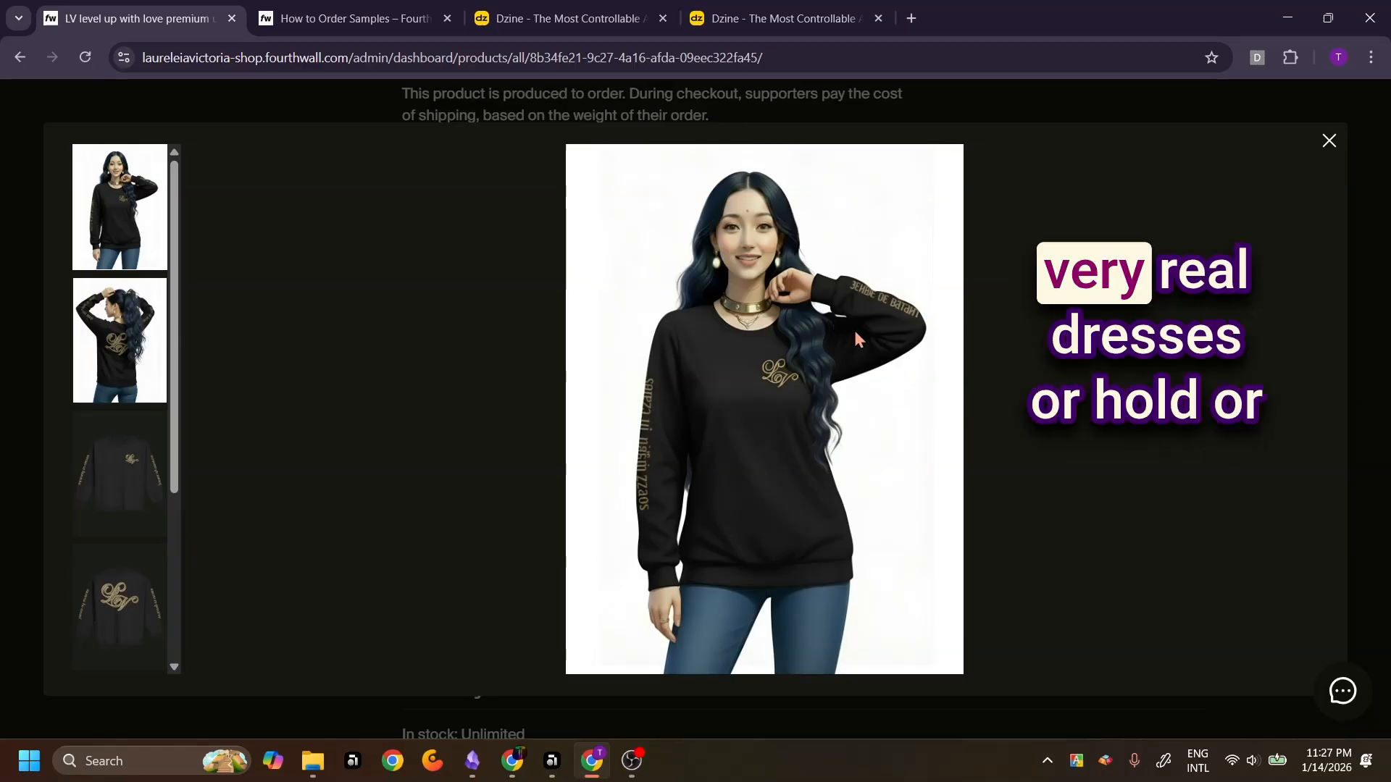
{"action": "left_click", "coordinate": [1329, 142]}
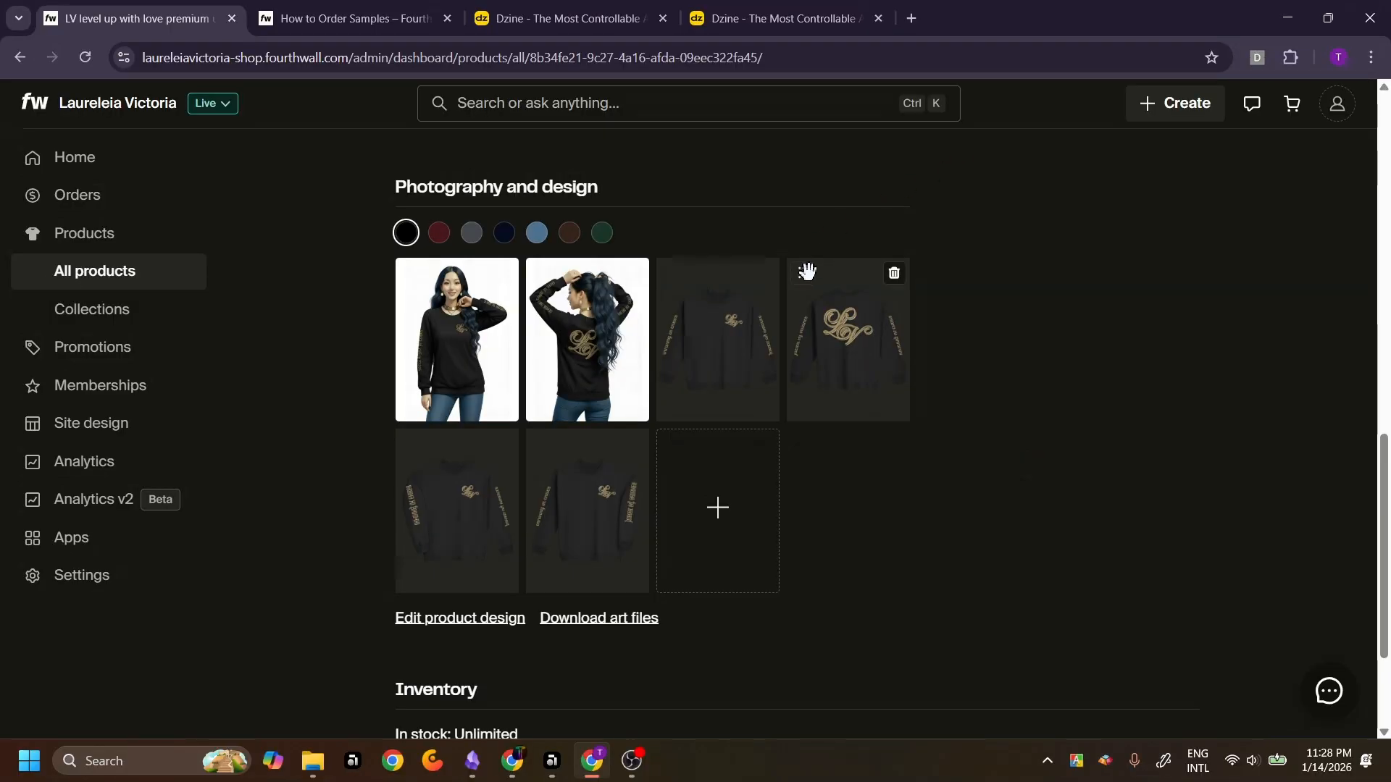
Enlarge the sweatshirt's front mockup image in the product photo viewer
{"action": "left_click", "coordinate": [584, 21]}
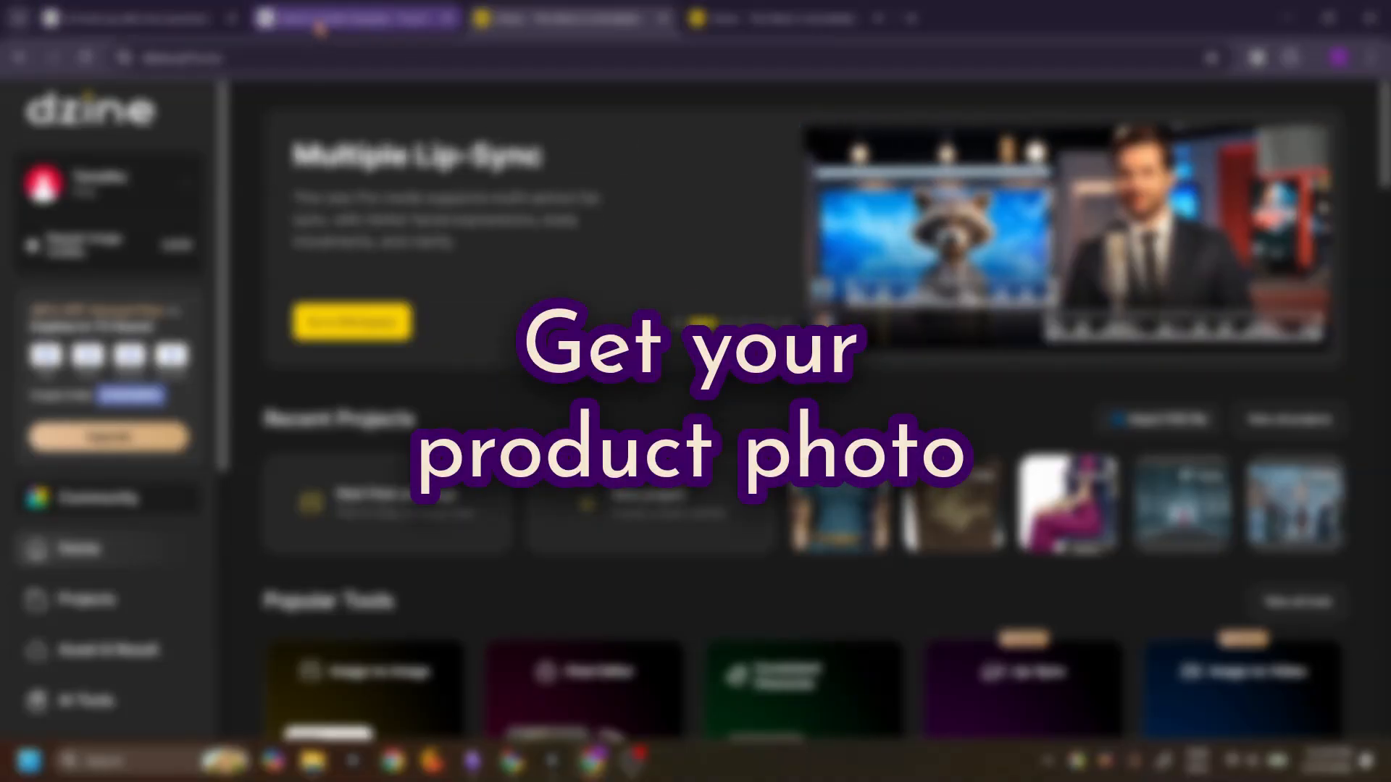
{"action": "left_click", "coordinate": [321, 29]}
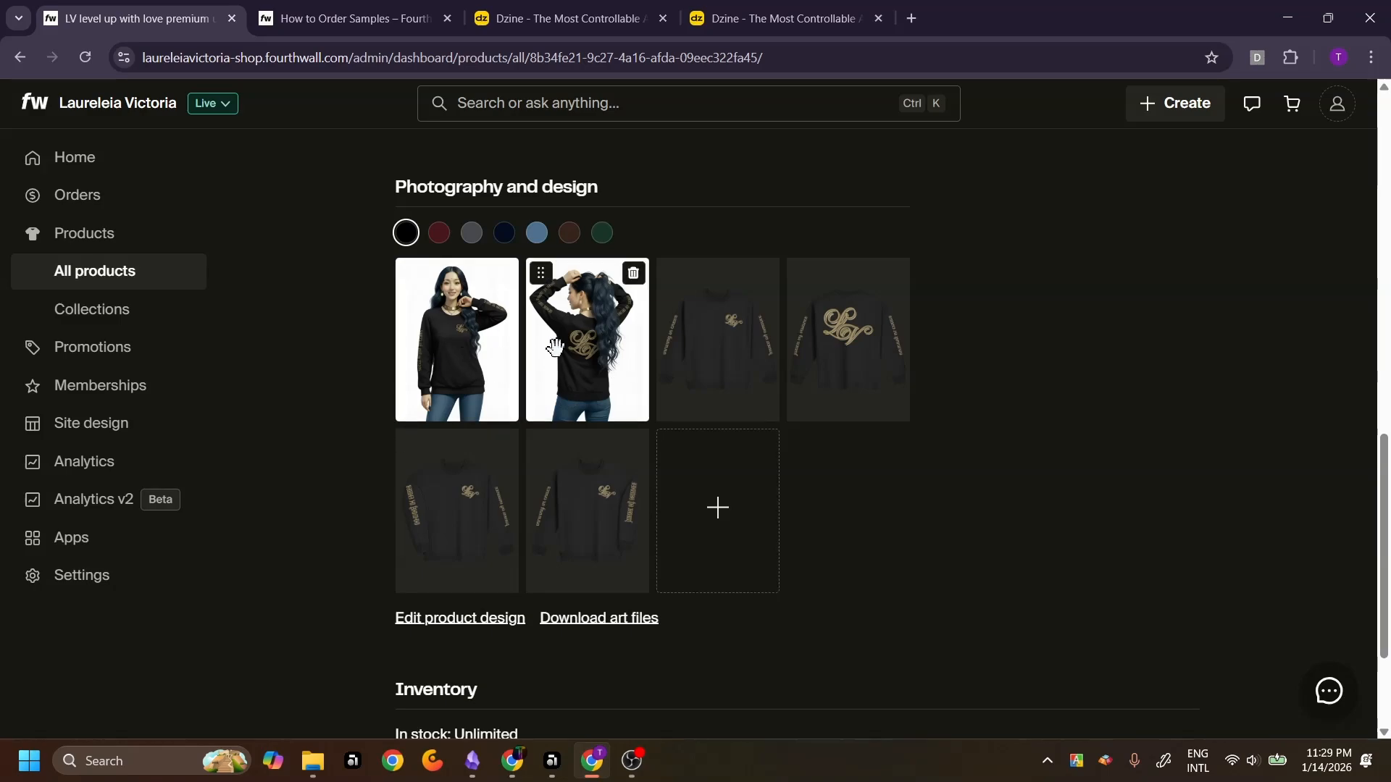
{"action": "left_click", "coordinate": [720, 341]}
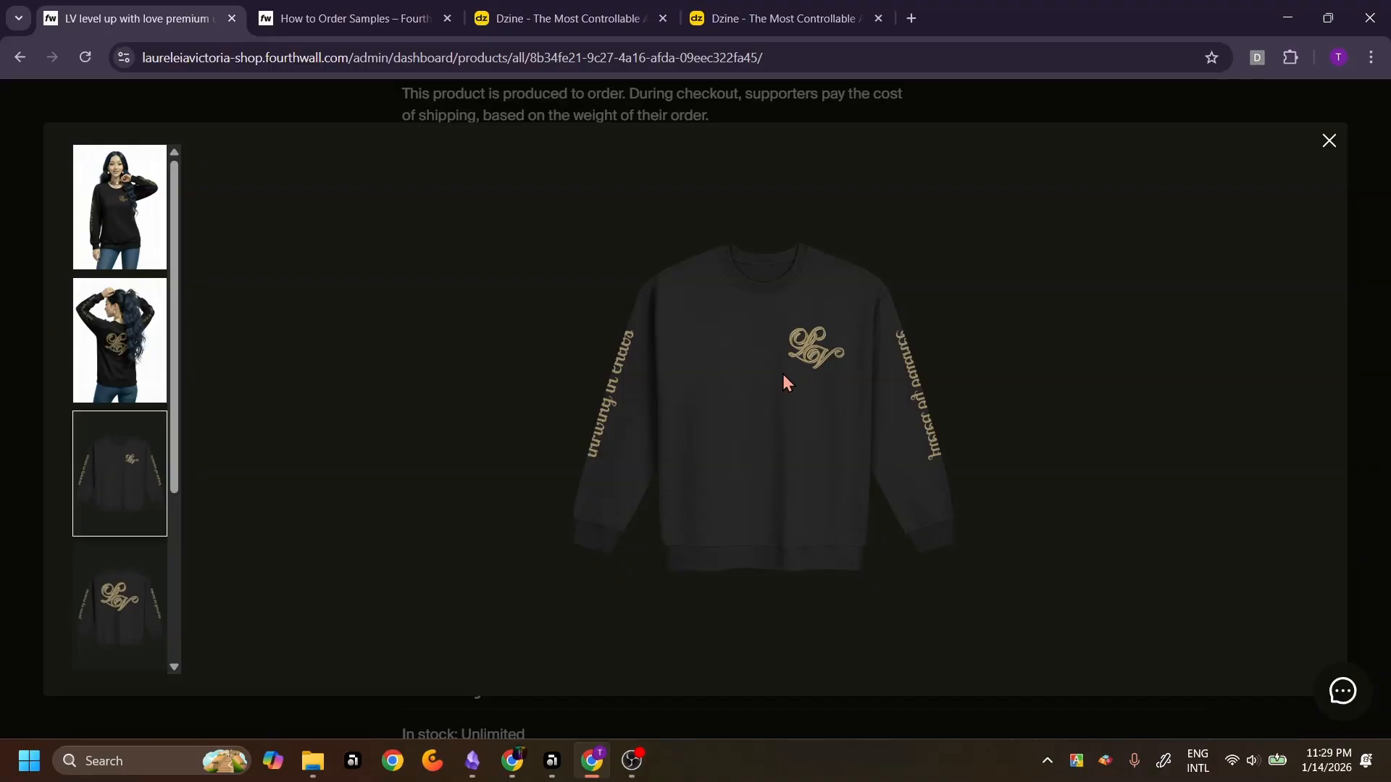
Take a rectangular screenshot of the sweatshirt mockup with the Snipping Tool
{"action": "key", "text": "super+shift+s"}
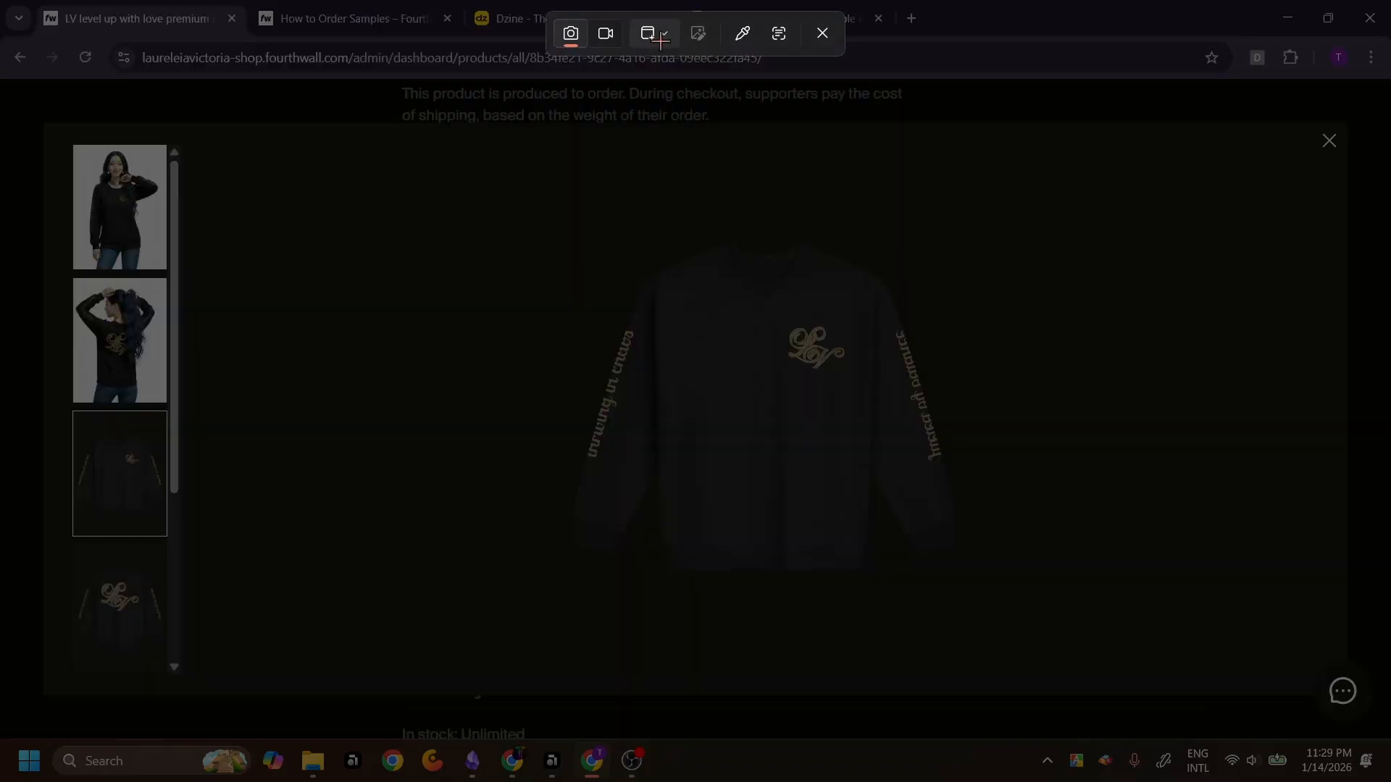
{"action": "left_click", "coordinate": [660, 34]}
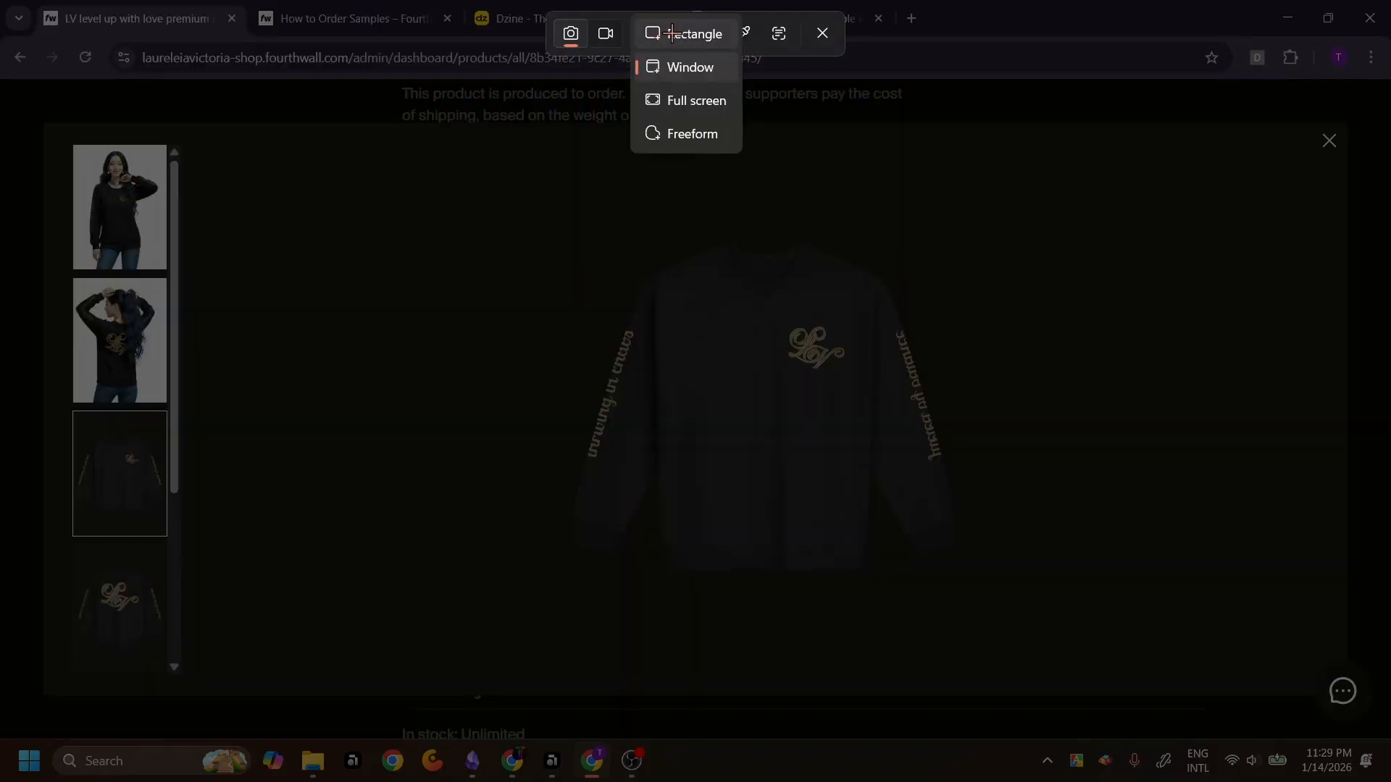
{"action": "left_click", "coordinate": [674, 34]}
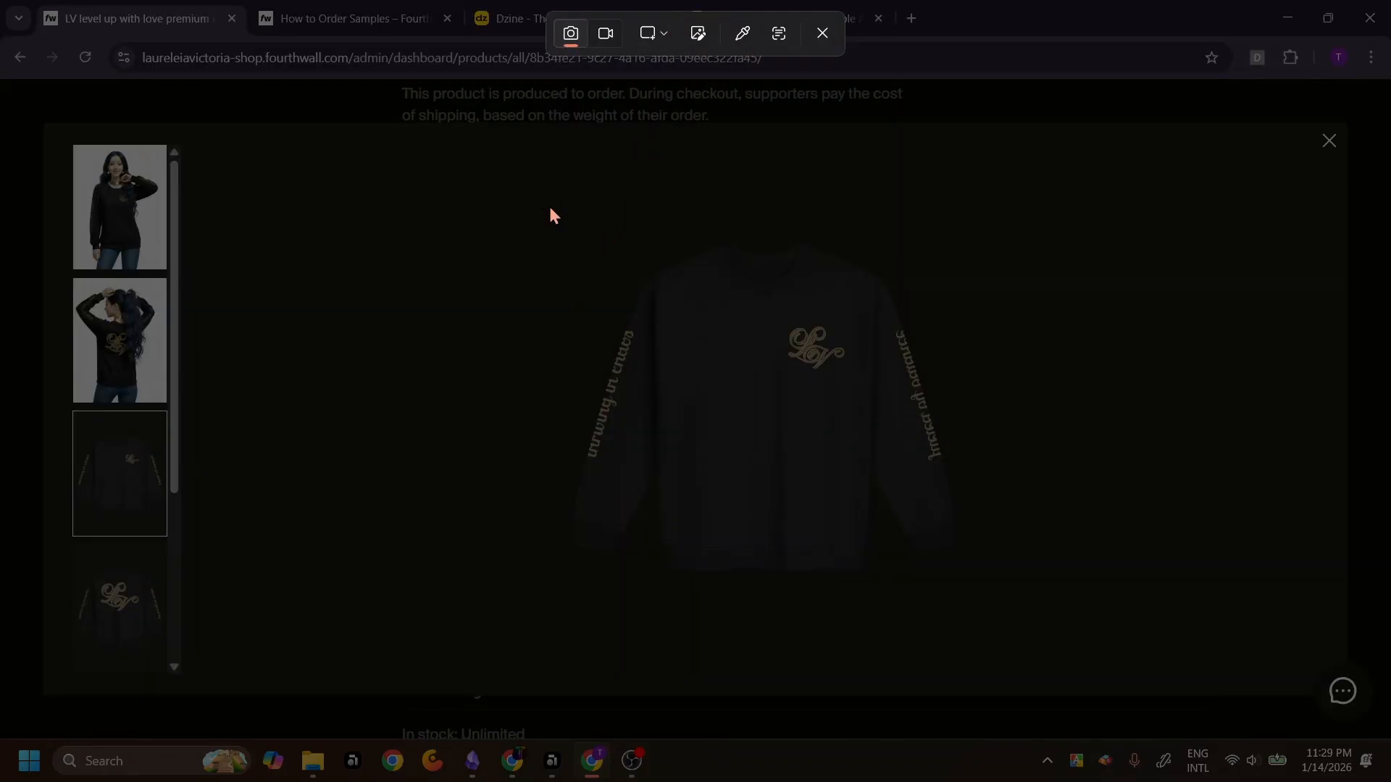
{"action": "left_click_drag", "start_coordinate": [548, 204], "coordinate": [983, 625]}
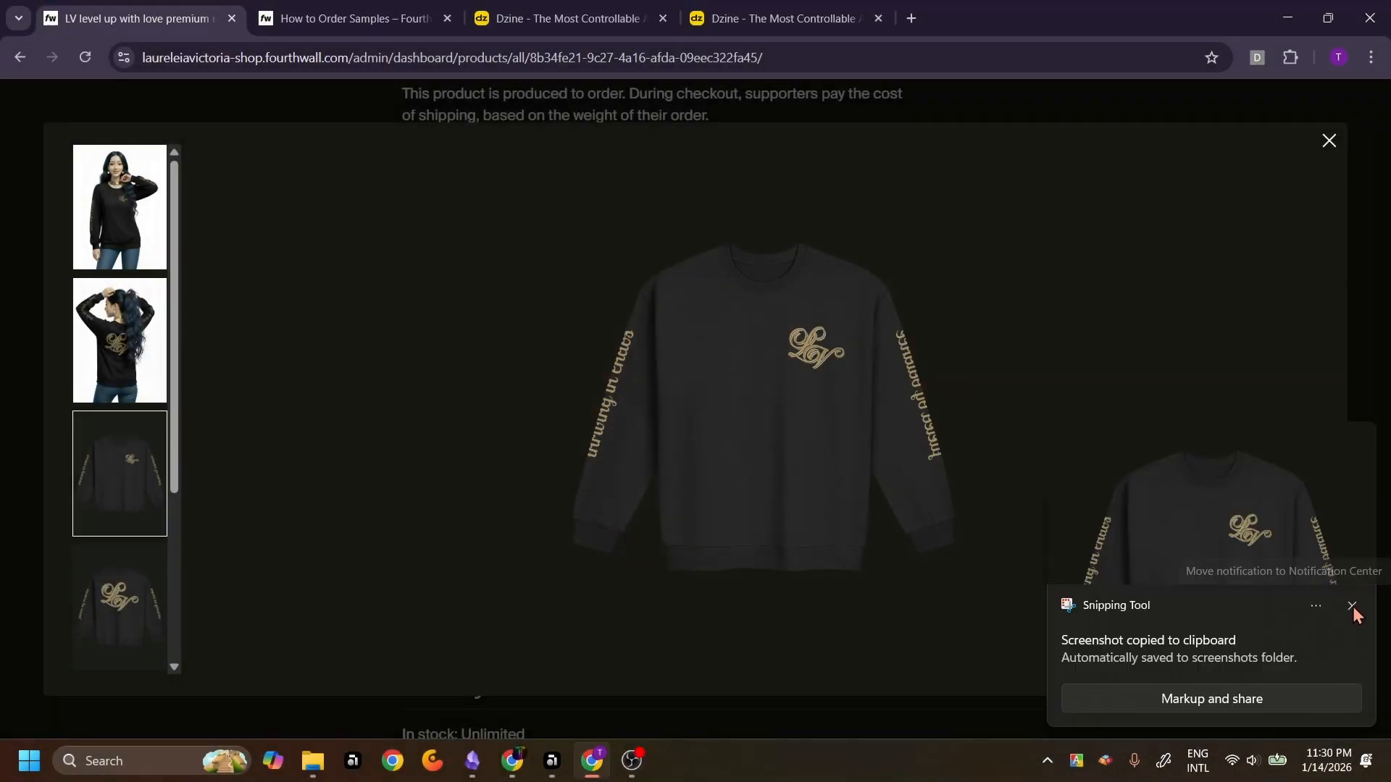
{"action": "left_click", "coordinate": [1352, 607]}
Open the completed avatar mockup folder in File Explorer and browse its images
{"action": "key", "text": "alt+Tab"}
{"action": "mouse_move", "coordinate": [1321, 372]}
{"action": "left_mouse_down"}
{"action": "mouse_move", "coordinate": [1330, 513]}
{"action": "mouse_move", "coordinate": [1313, 641]}
{"action": "mouse_move", "coordinate": [1317, 365]}
{"action": "left_mouse_up"}
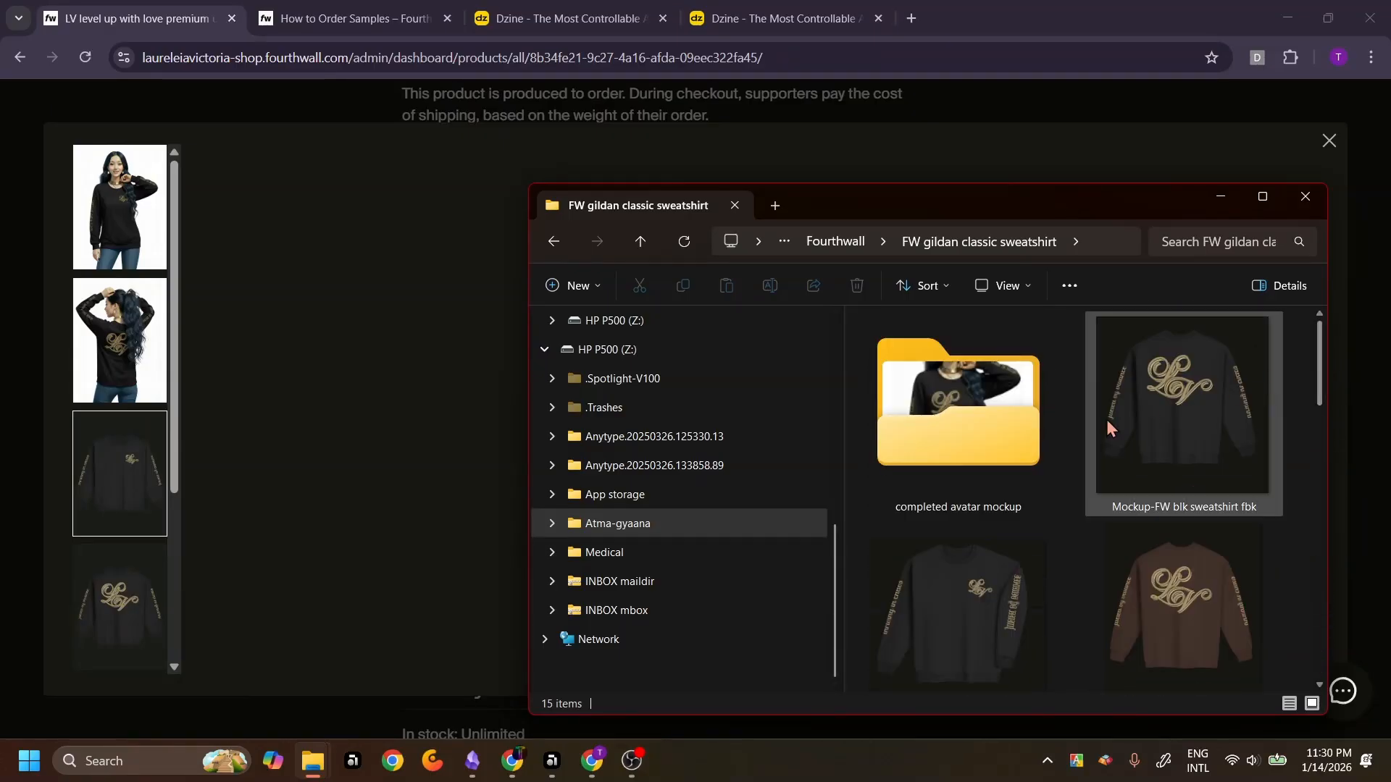
{"action": "double_click", "coordinate": [984, 419]}
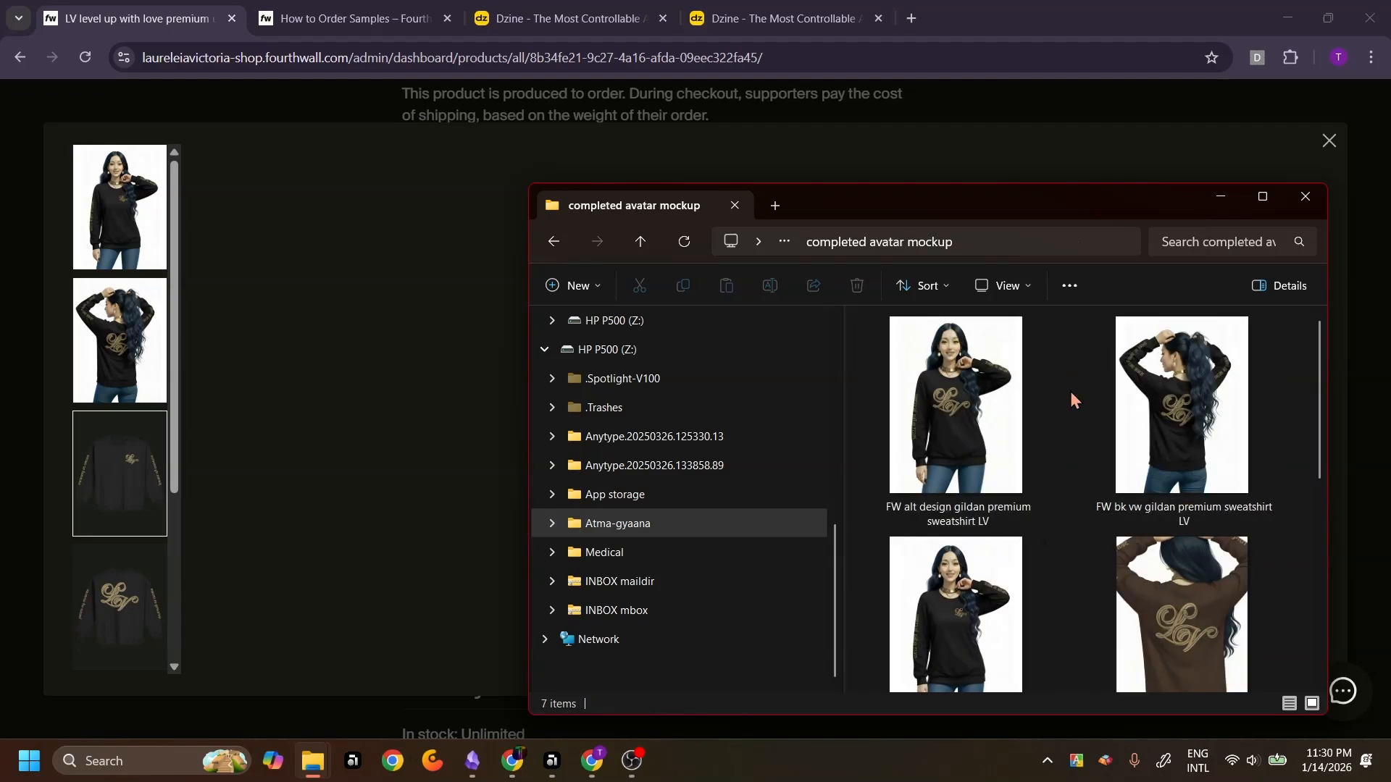
{"action": "left_click_drag", "start_coordinate": [1319, 406], "coordinate": [1329, 441]}
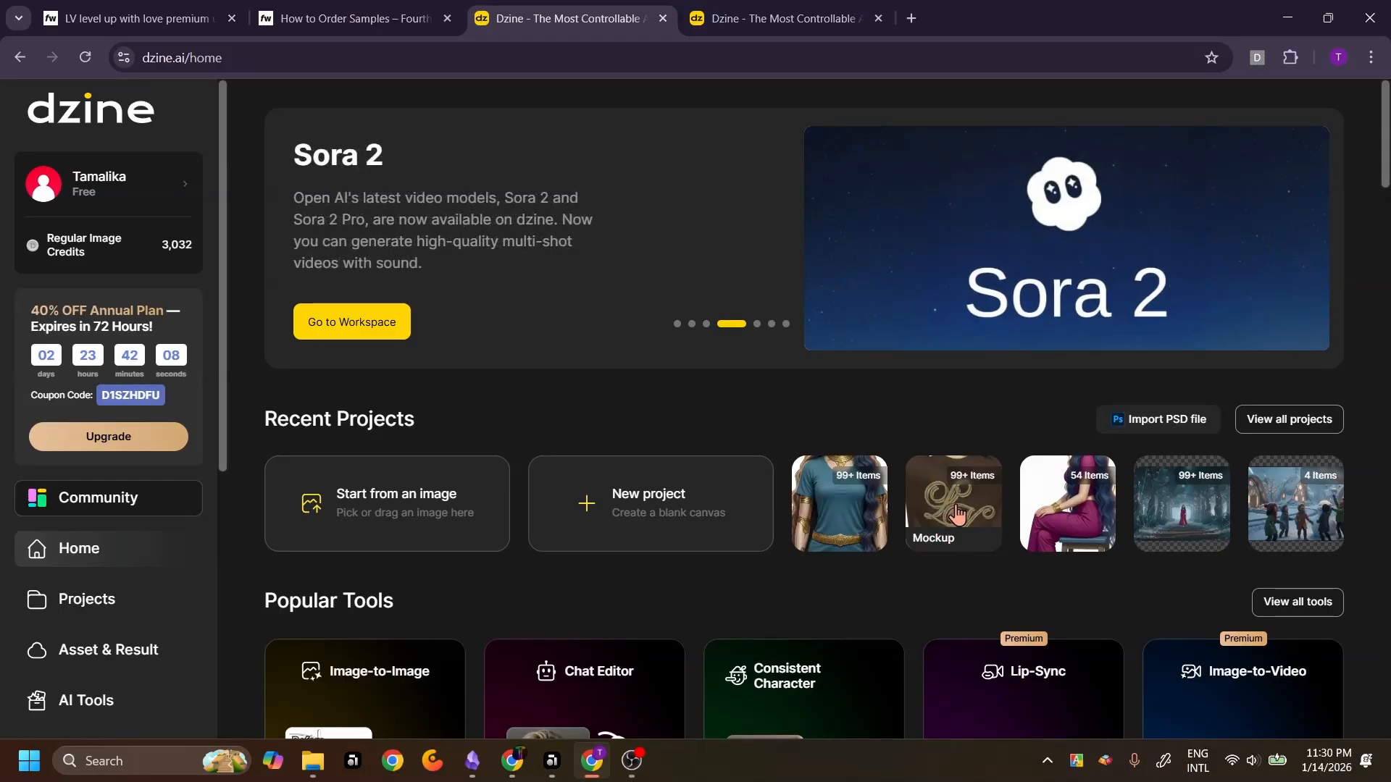
Open the Mockup project from the recent projects
{"action": "left_click", "coordinate": [956, 514]}
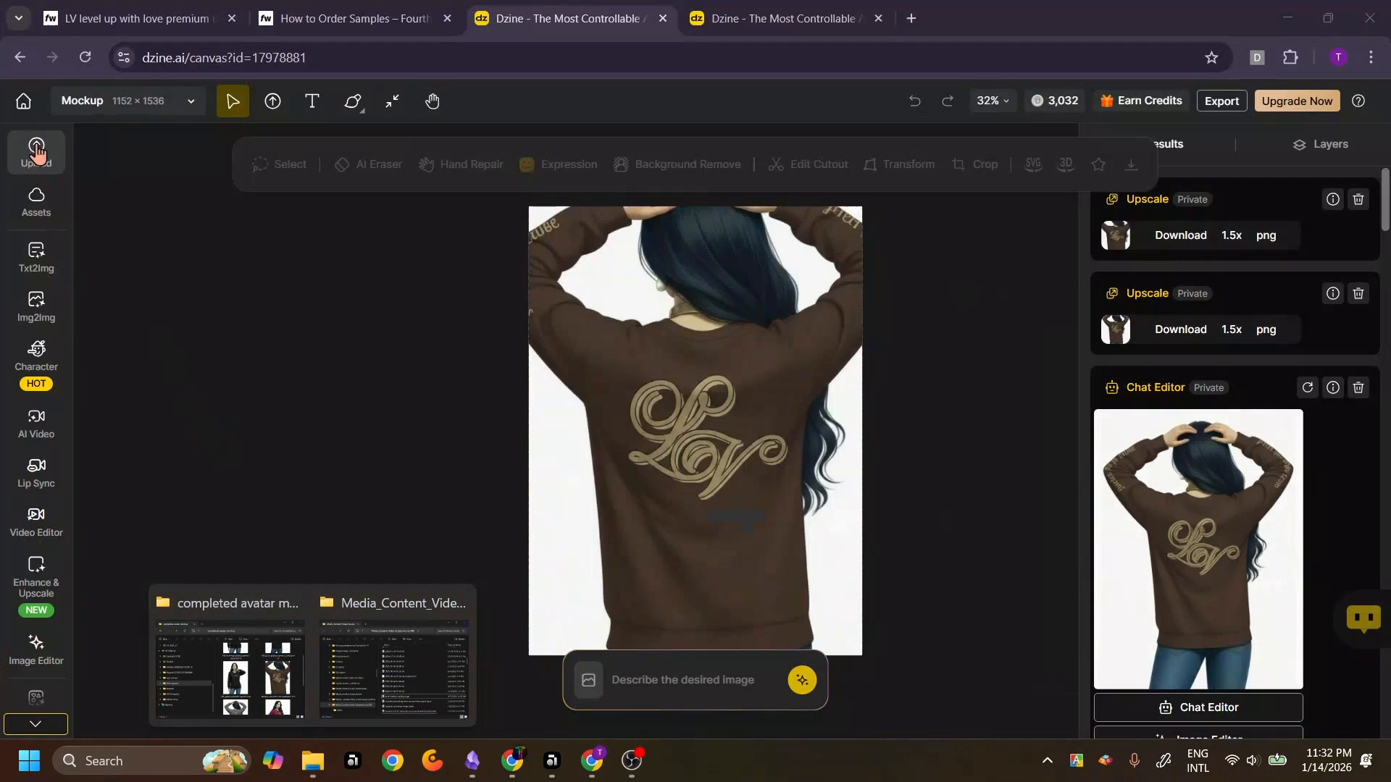
{"action": "left_click", "coordinate": [42, 158]}
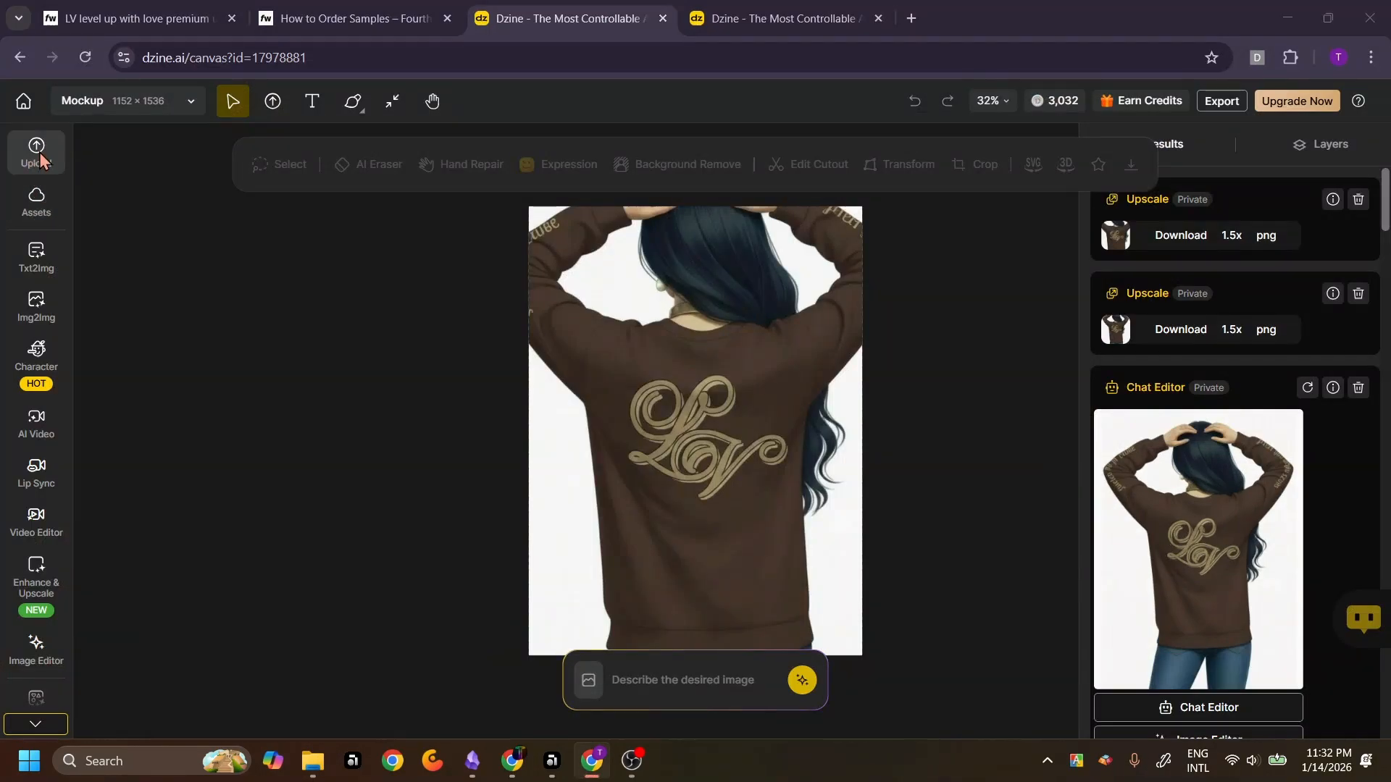
{"action": "scroll", "coordinate": [282, 500], "scroll_direction": "down", "scroll_amount": 2}
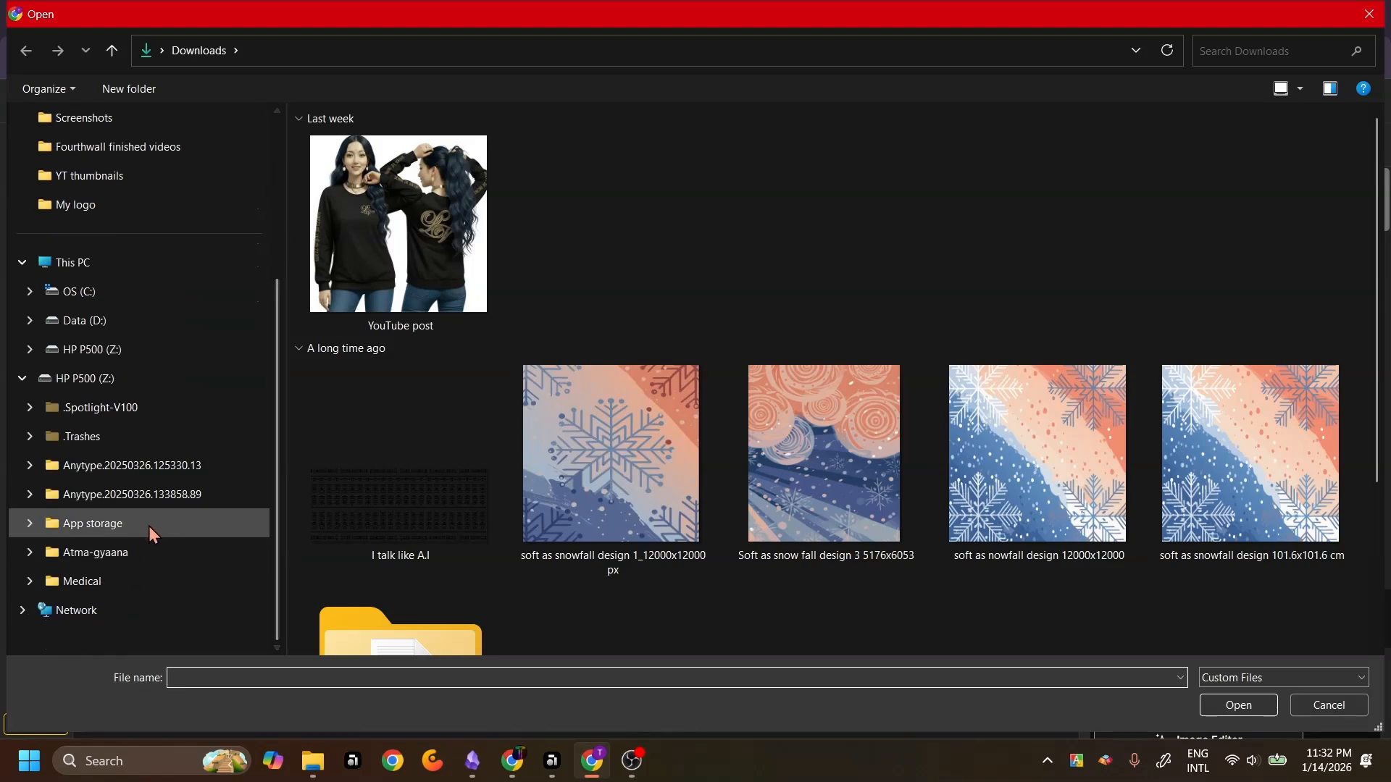
{"action": "left_click", "coordinate": [145, 555]}
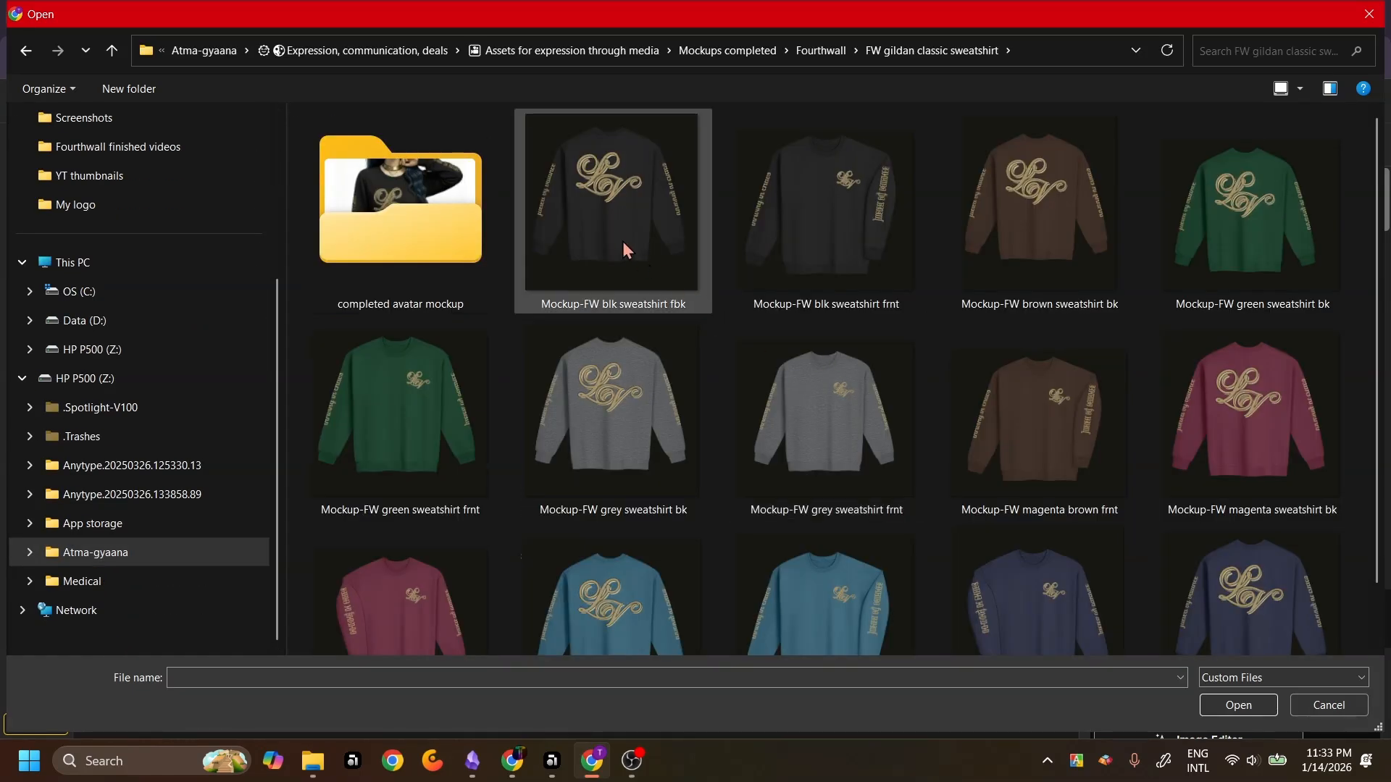
{"action": "left_click_drag", "start_coordinate": [621, 245], "coordinate": [597, 223]}
{"action": "left_click_drag", "start_coordinate": [507, 119], "coordinate": [1239, 646]}
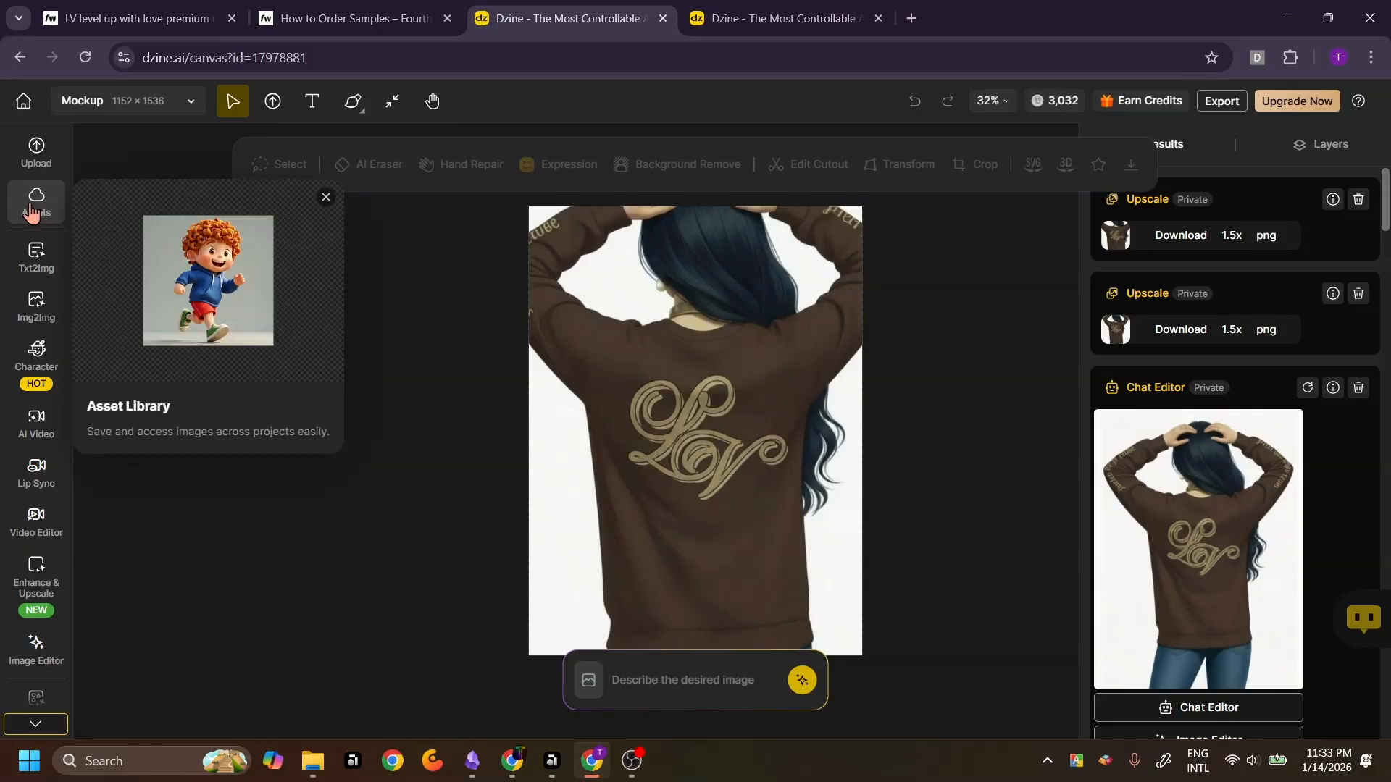
Browse the FW LV designs asset folder and compare the store's product photos before returning to the canvas
{"action": "left_click", "coordinate": [33, 206]}
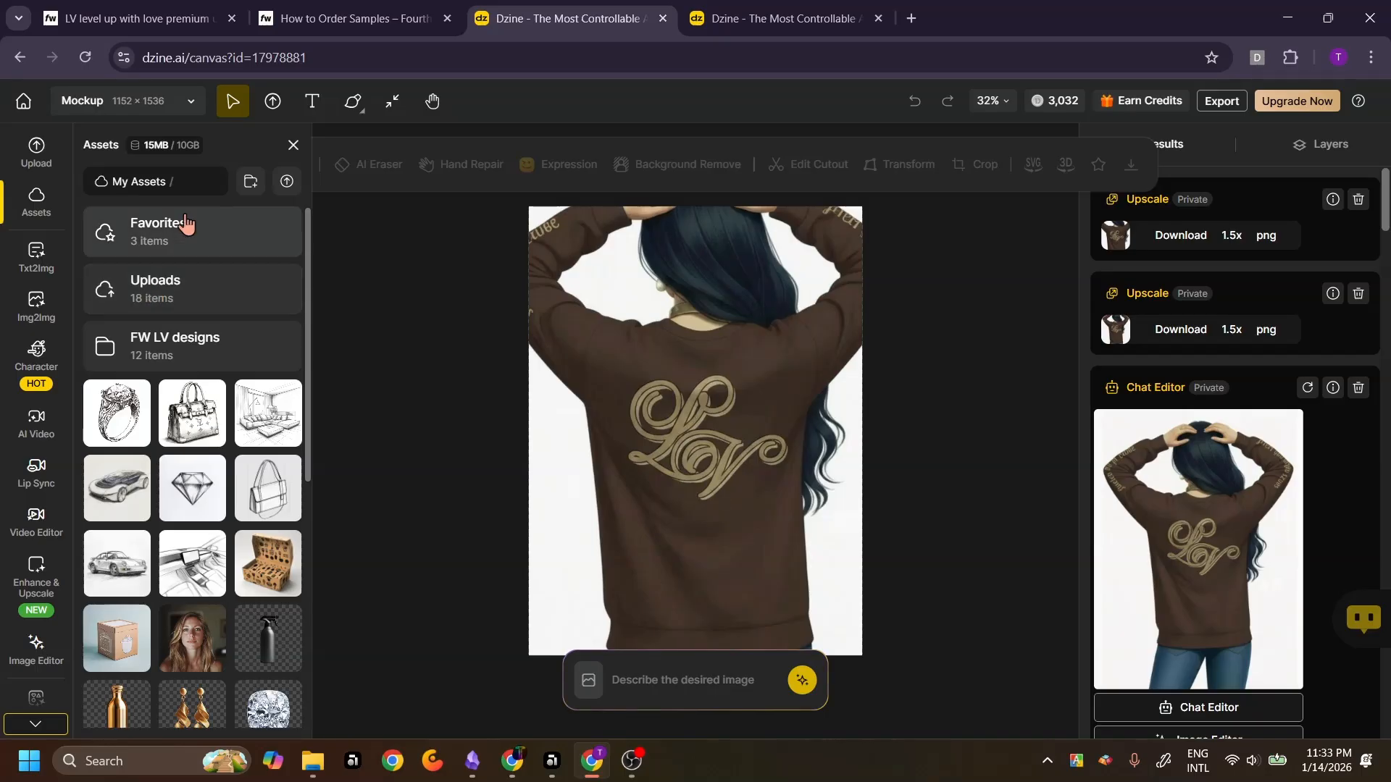
{"action": "left_click", "coordinate": [160, 349]}
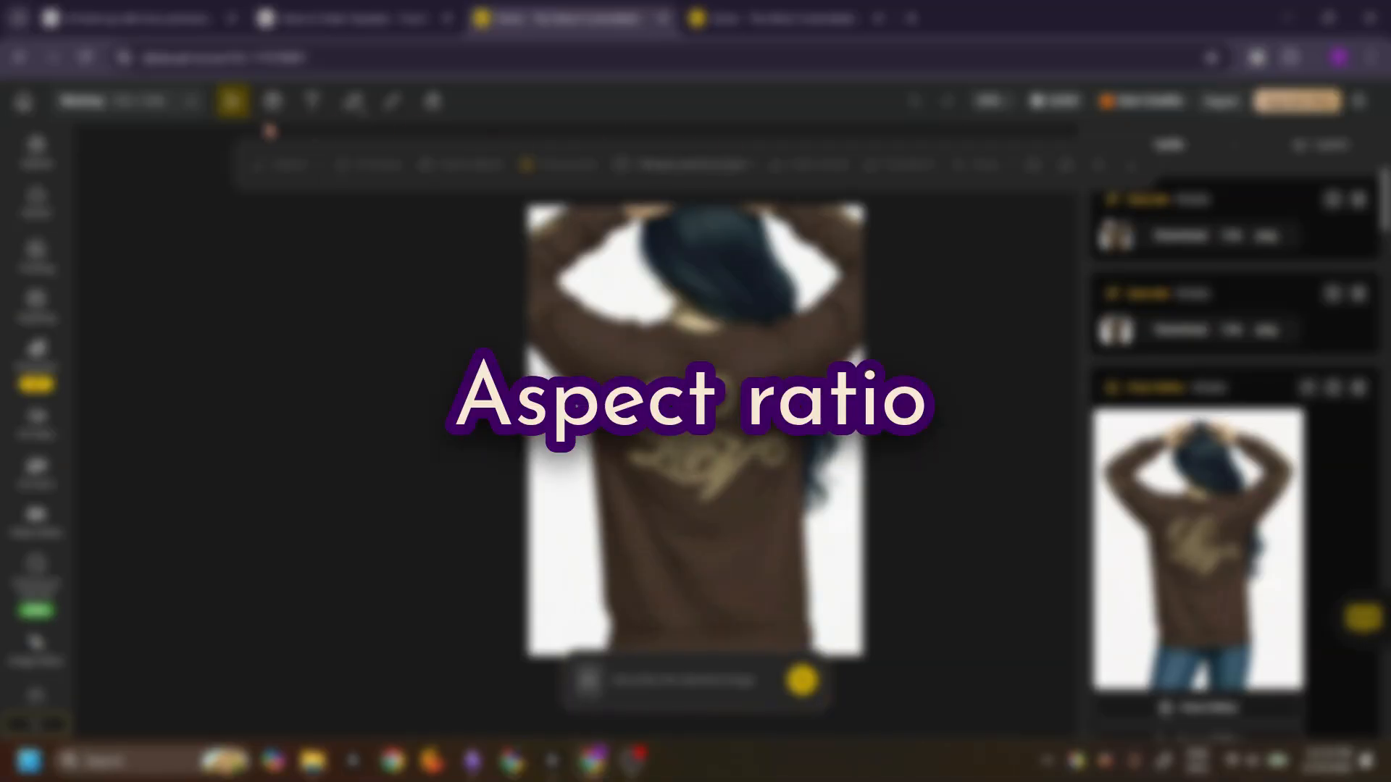
{"action": "left_click", "coordinate": [157, 26]}
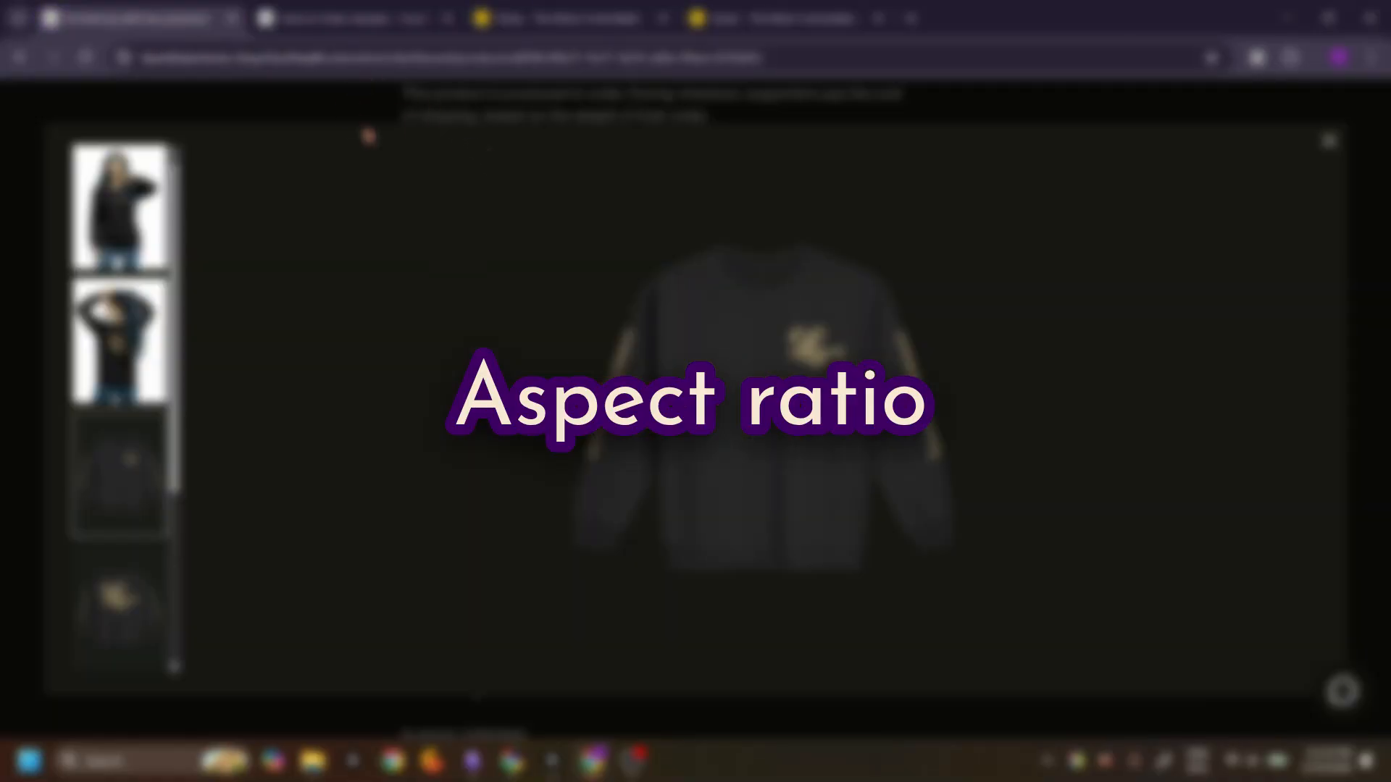
{"action": "left_click", "coordinate": [1330, 142]}
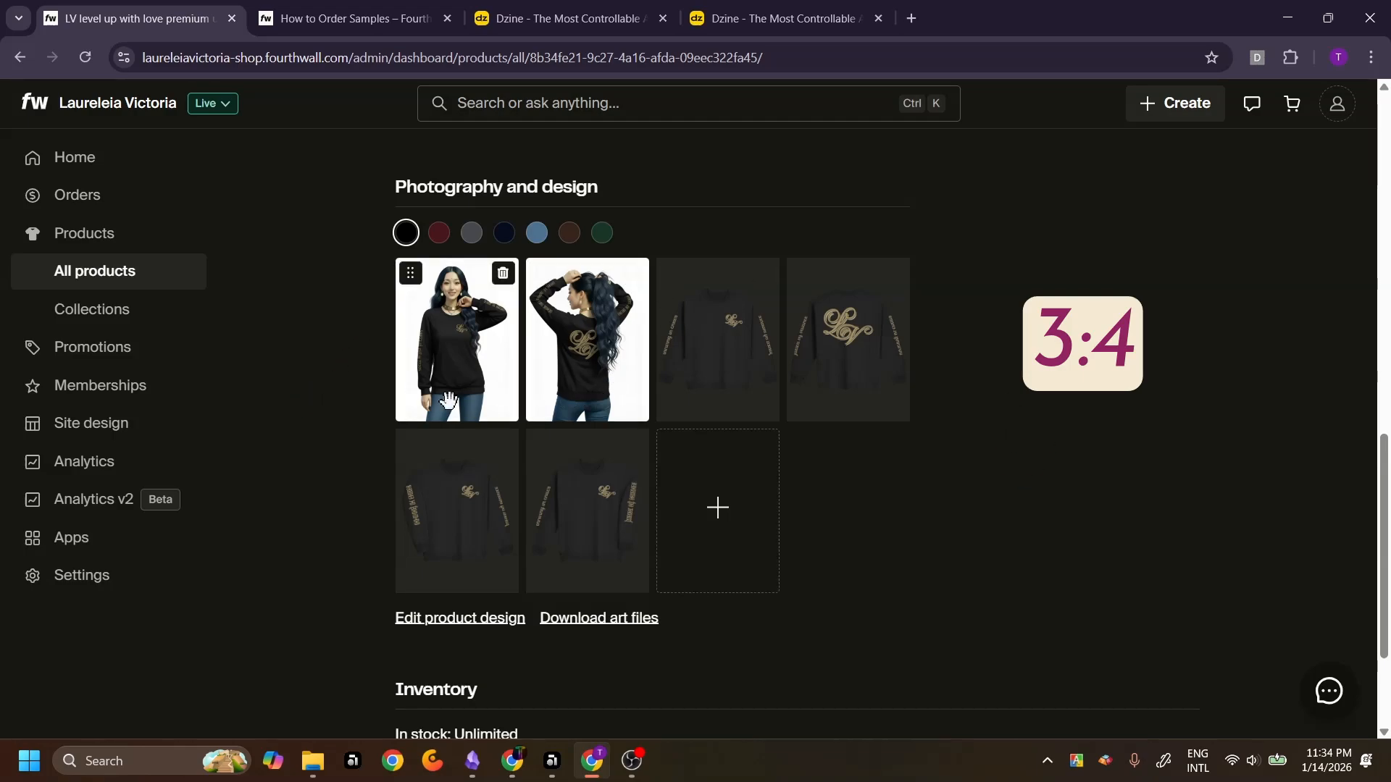
{"action": "left_click", "coordinate": [749, 9]}
{"action": "left_click", "coordinate": [598, 19]}
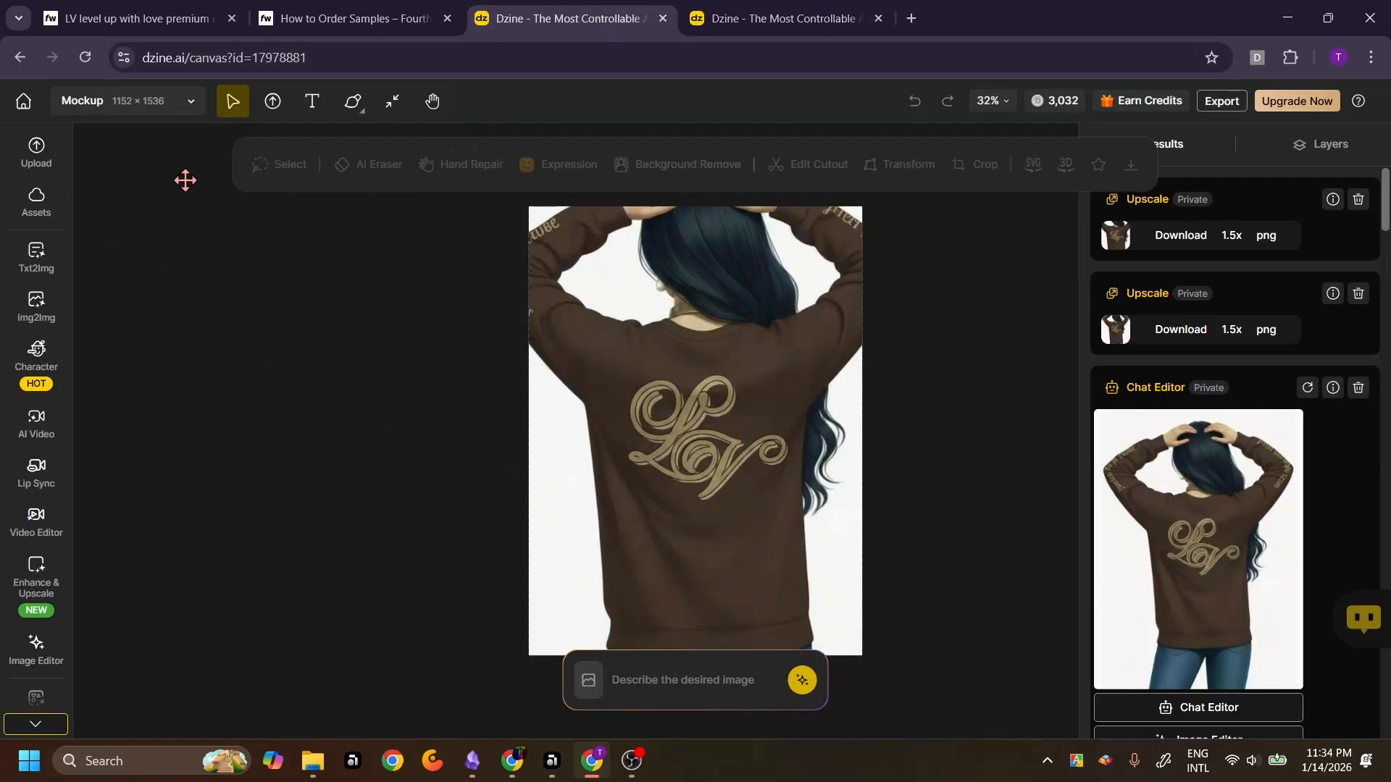
Apply the 3:4 aspect ratio at 1152 × 1536 in the Mockup project settings
{"action": "left_click", "coordinate": [190, 101]}
{"action": "left_click", "coordinate": [71, 105]}
{"action": "left_click", "coordinate": [72, 105]}
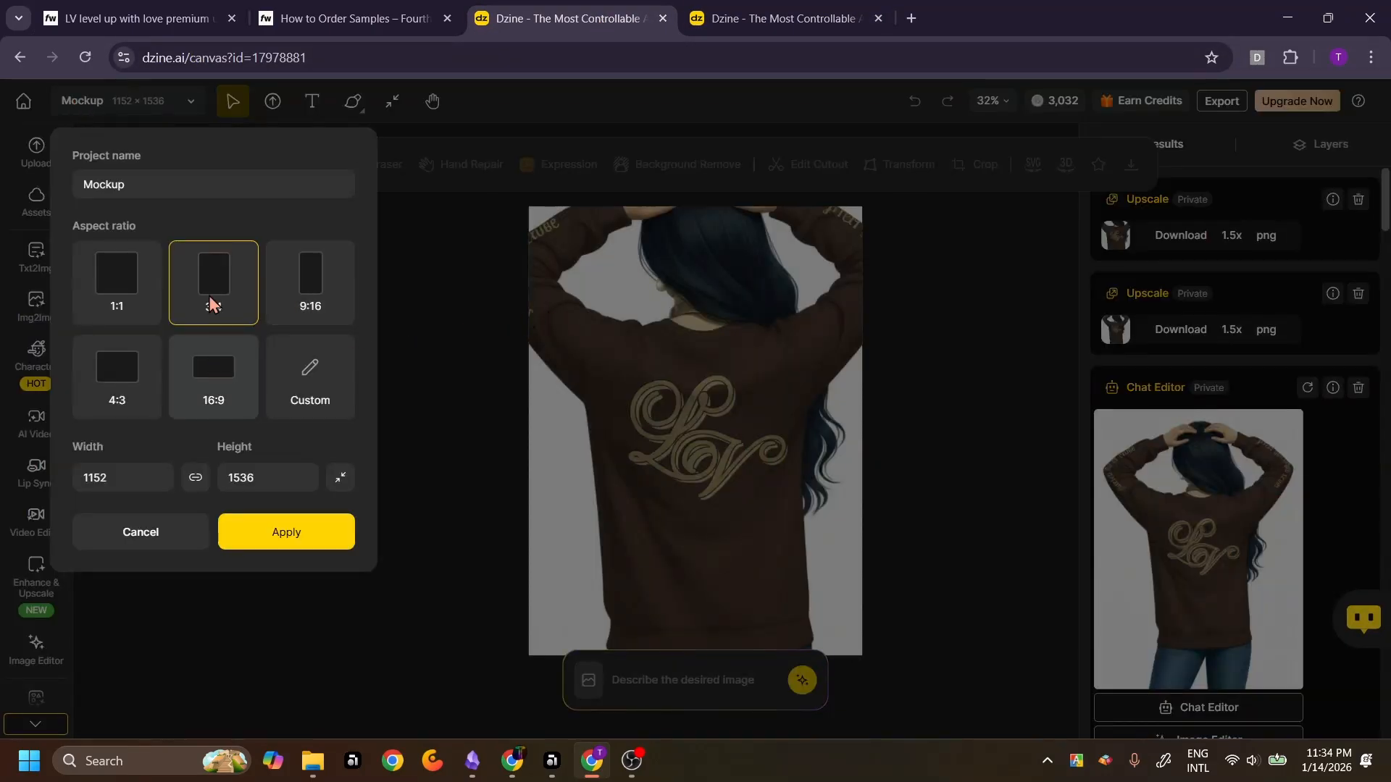
{"action": "left_click", "coordinate": [255, 540]}
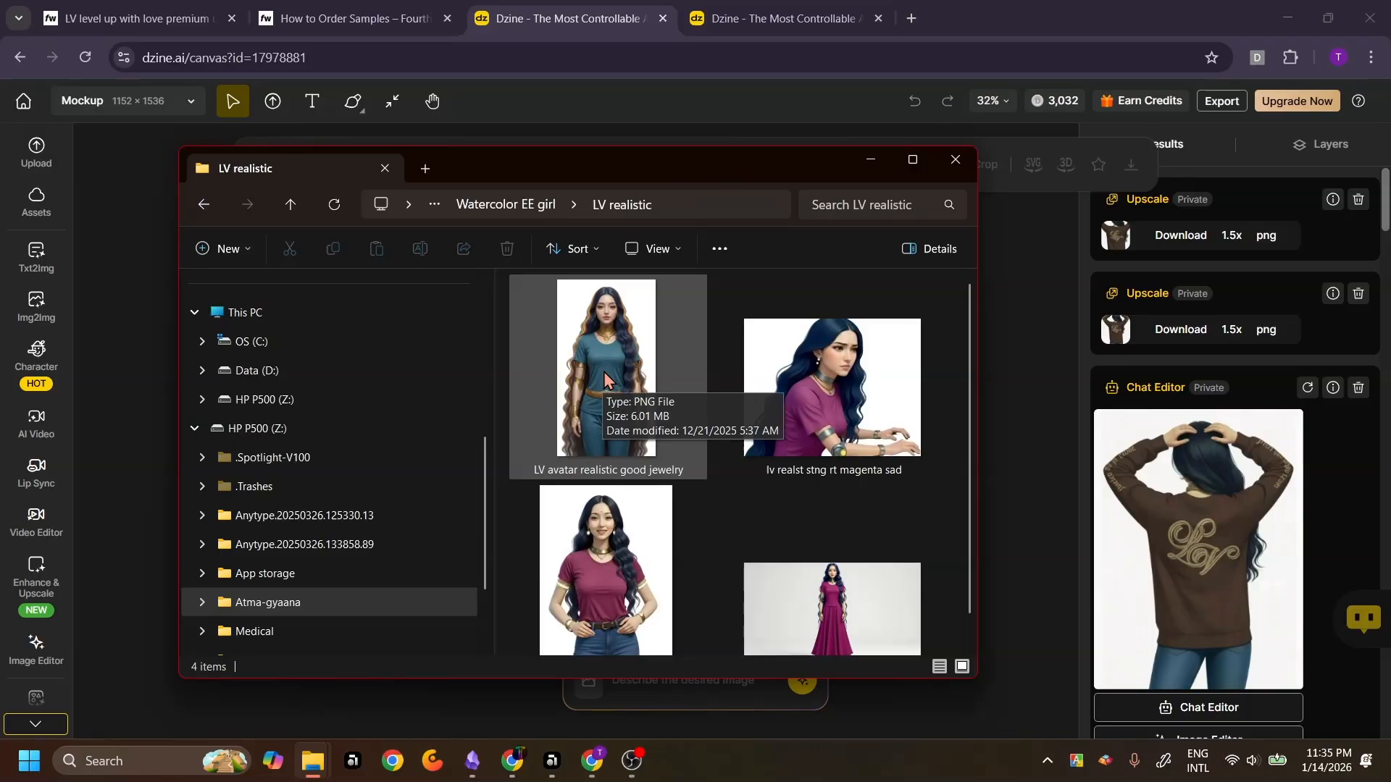
Drag the LV avatar realistic good jewelry image from the LV realistic folder onto the canvas
{"action": "left_click_drag", "start_coordinate": [663, 177], "coordinate": [226, 216]}
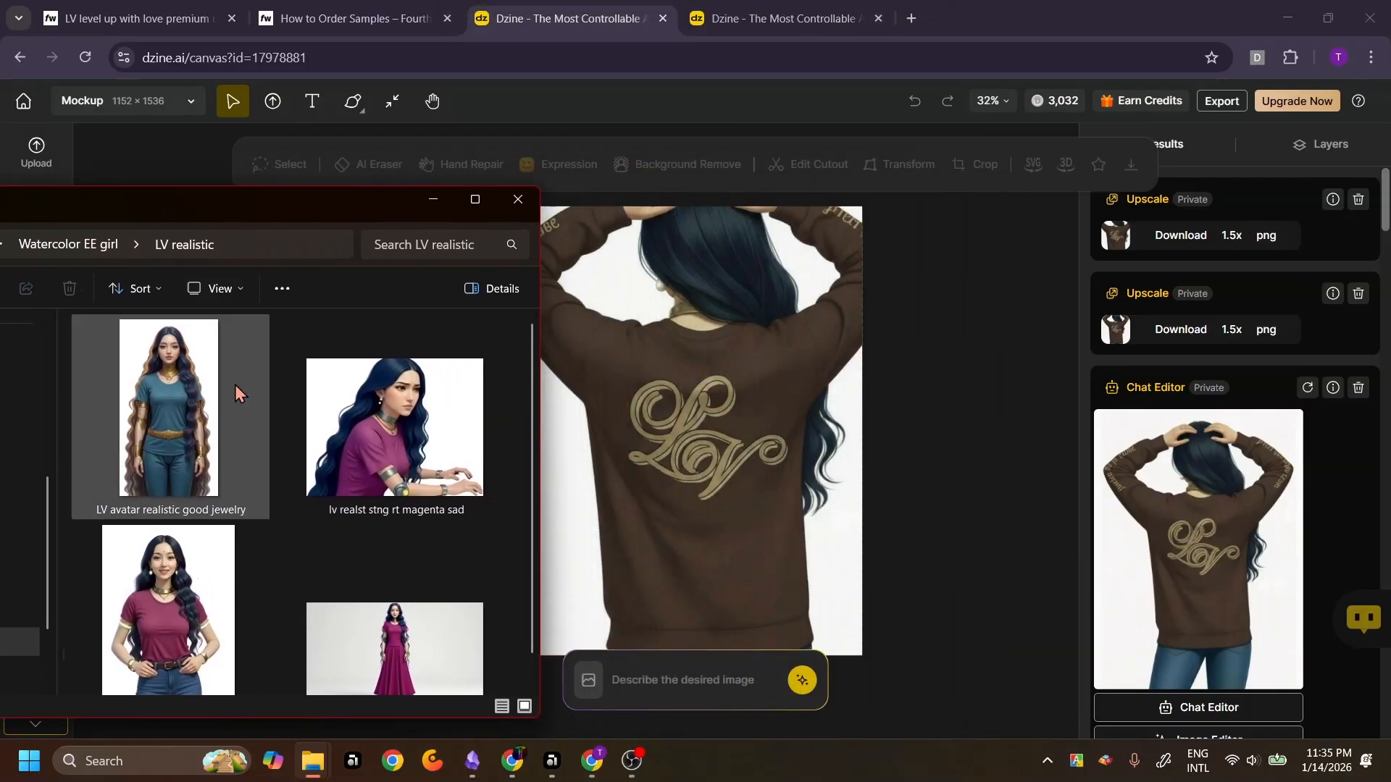
{"action": "left_click", "coordinate": [166, 428]}
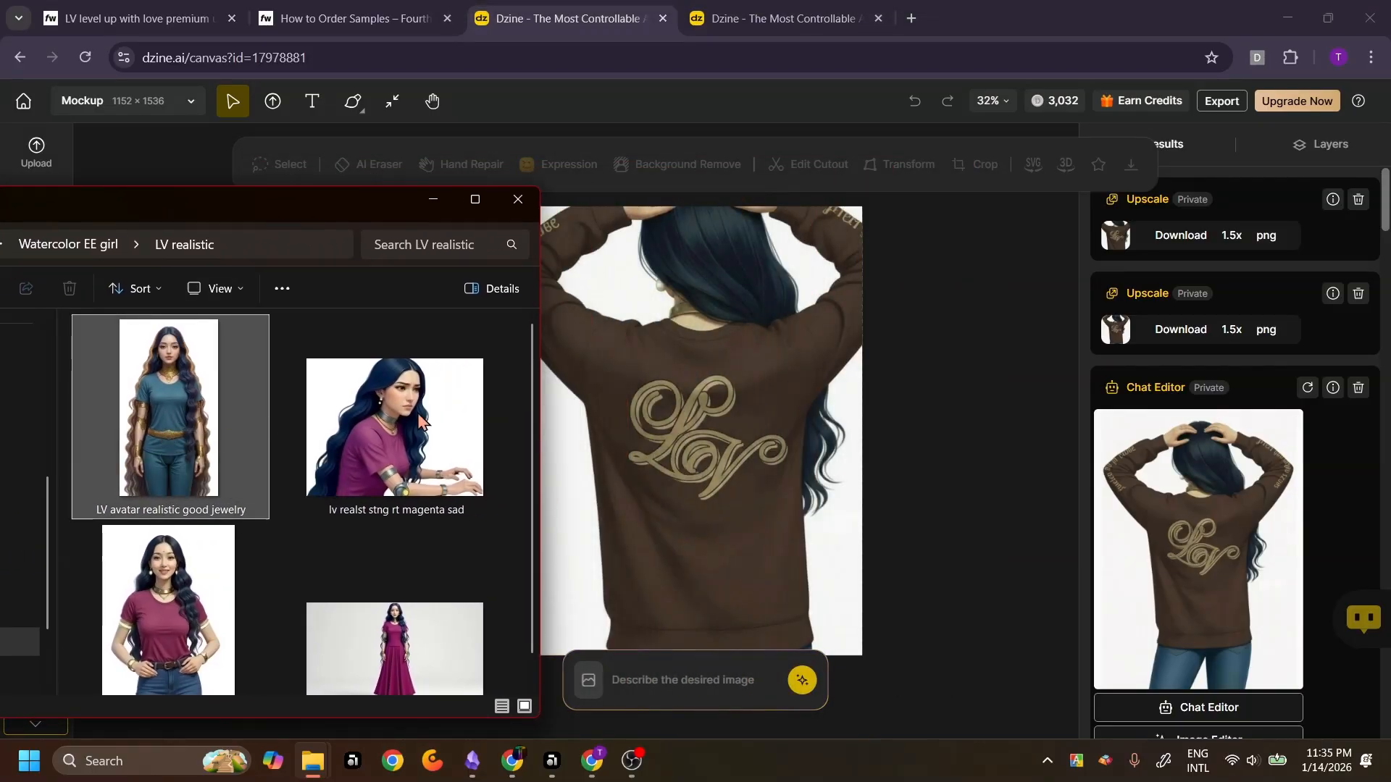
{"action": "left_click_drag", "start_coordinate": [667, 367], "coordinate": [667, 366]}
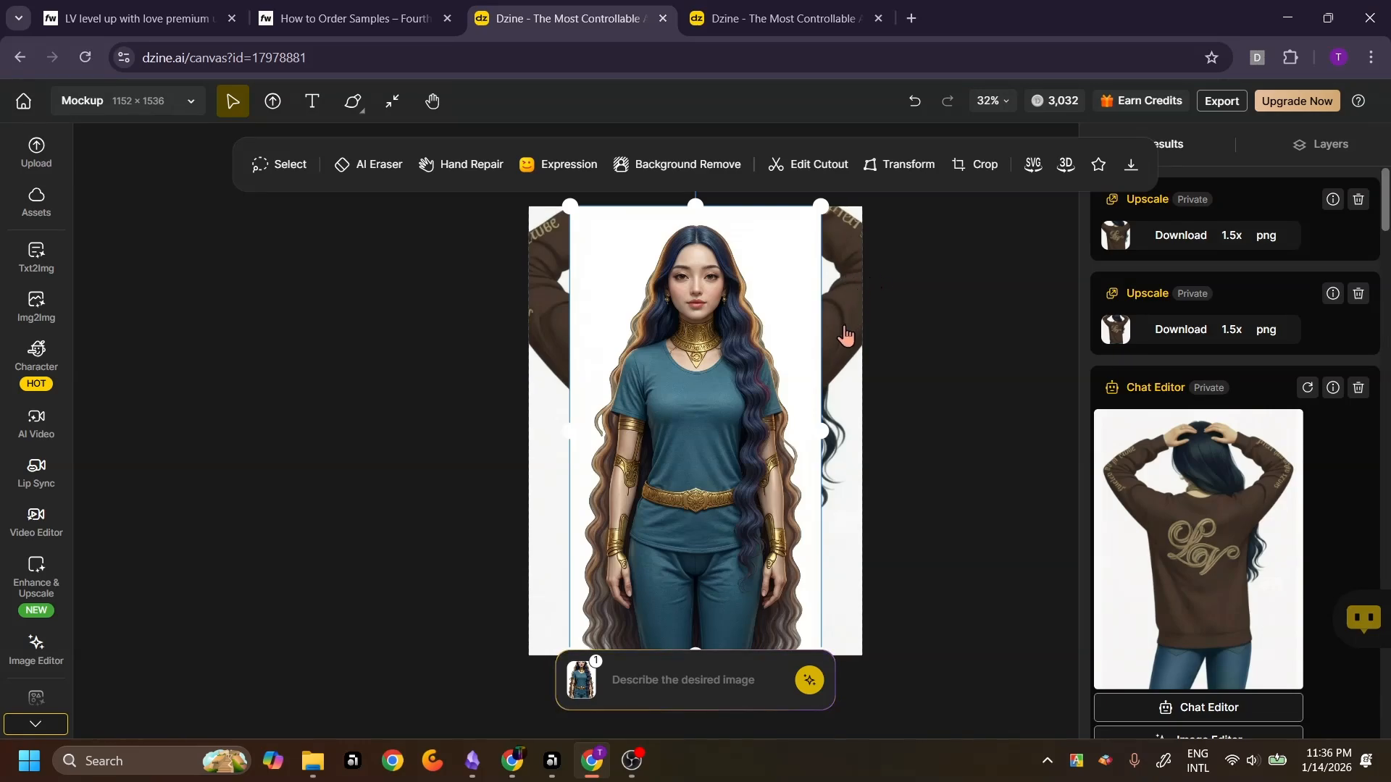
Hide Layer 63 in the layers list, then return to the results list
{"action": "left_click", "coordinate": [1307, 148]}
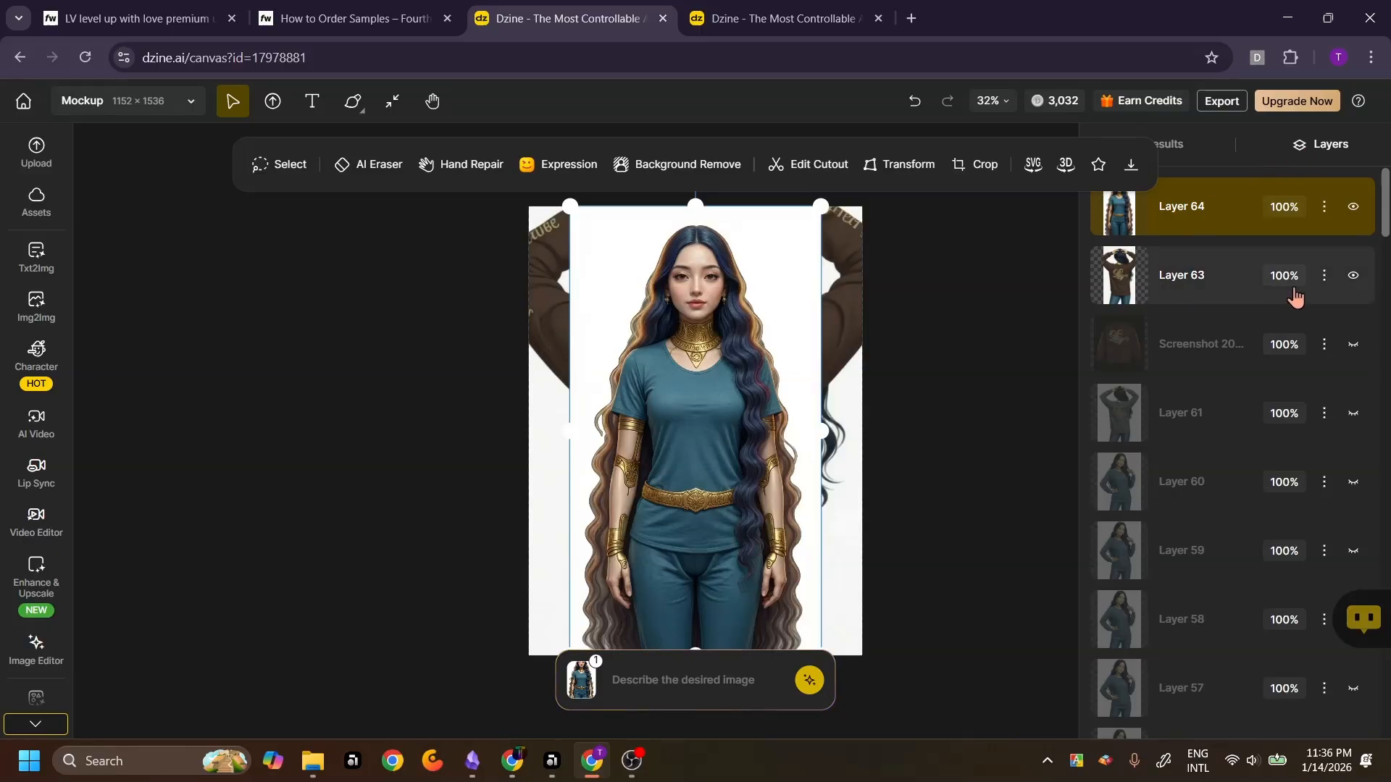
{"action": "left_click", "coordinate": [1353, 277]}
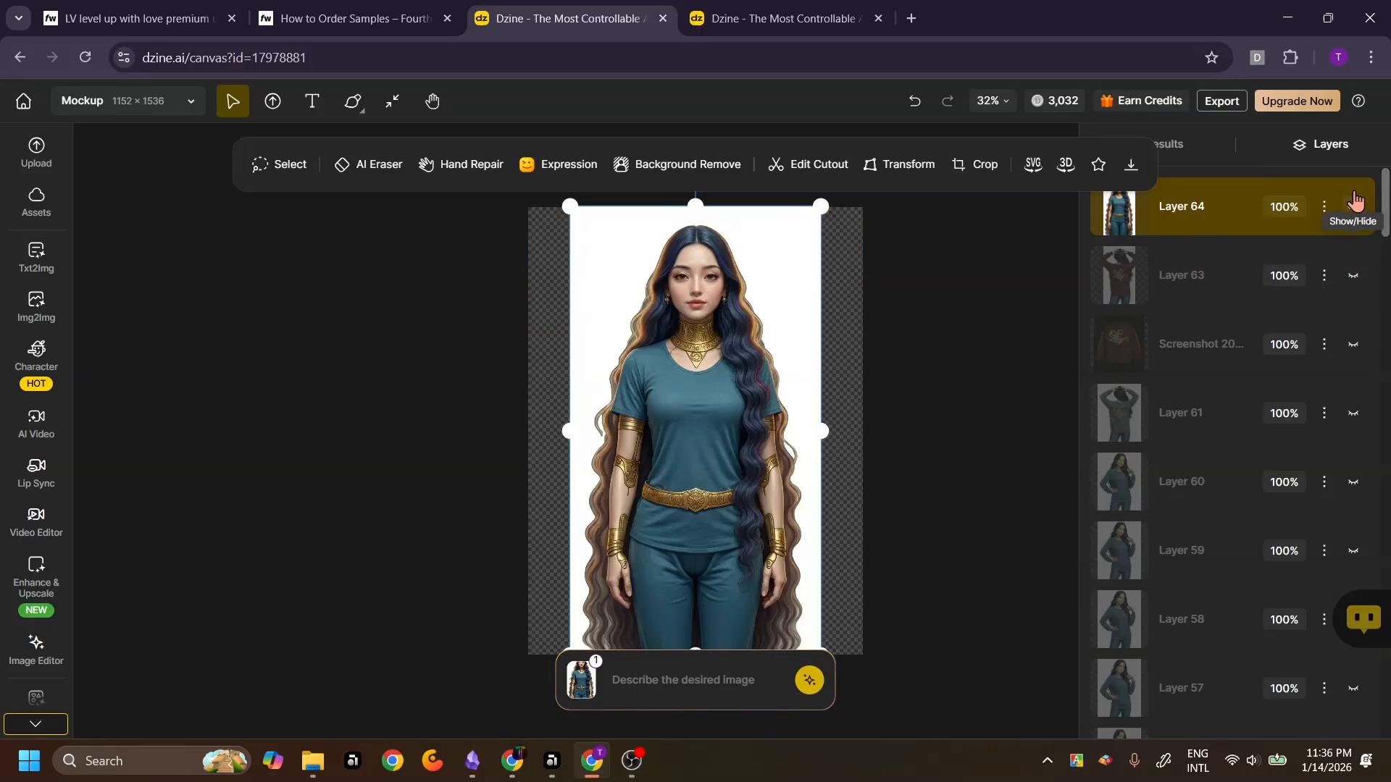
{"action": "left_click", "coordinate": [1325, 147]}
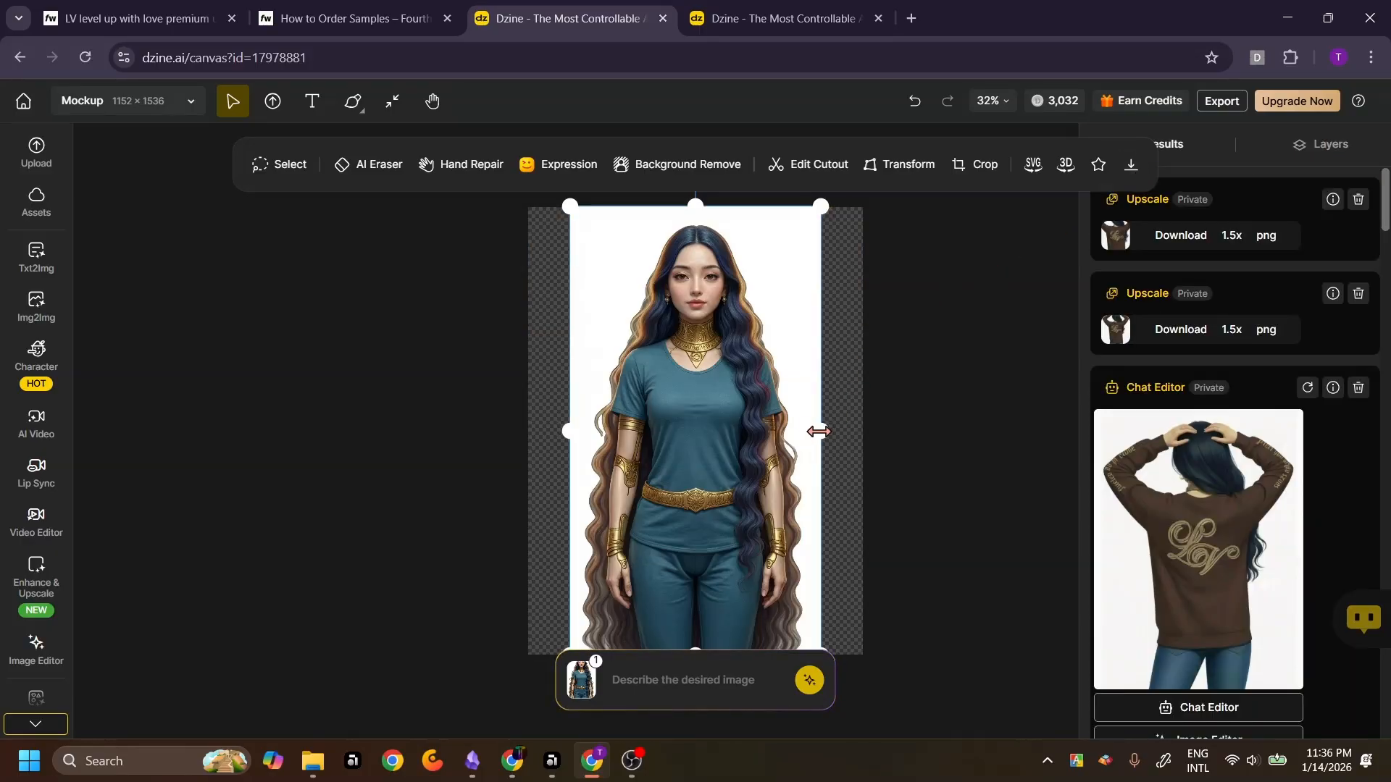
Enlarge the avatar image by its corner handle so it fills the canvas
{"action": "scroll", "coordinate": [918, 527], "scroll_direction": "down", "scroll_amount": 2}
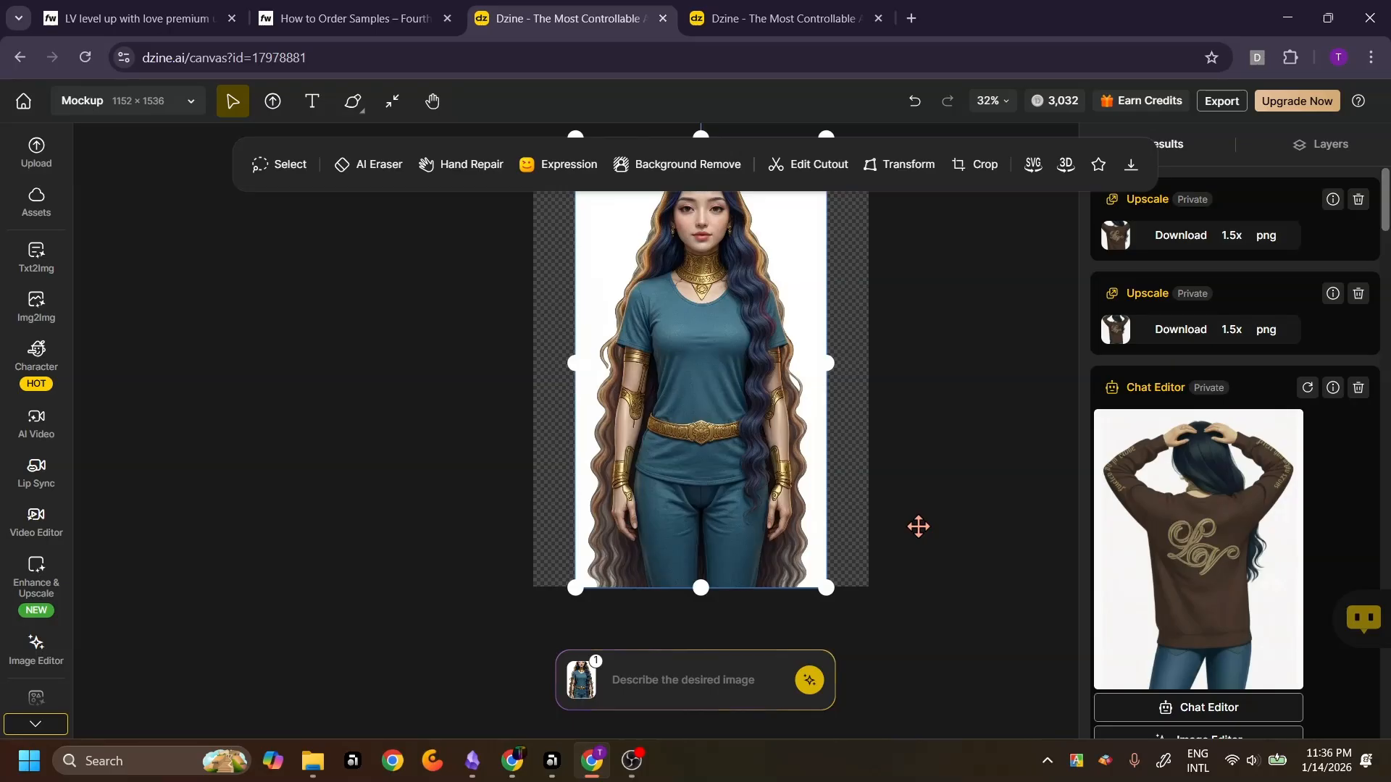
{"action": "left_click_drag", "start_coordinate": [827, 589], "coordinate": [865, 657]}
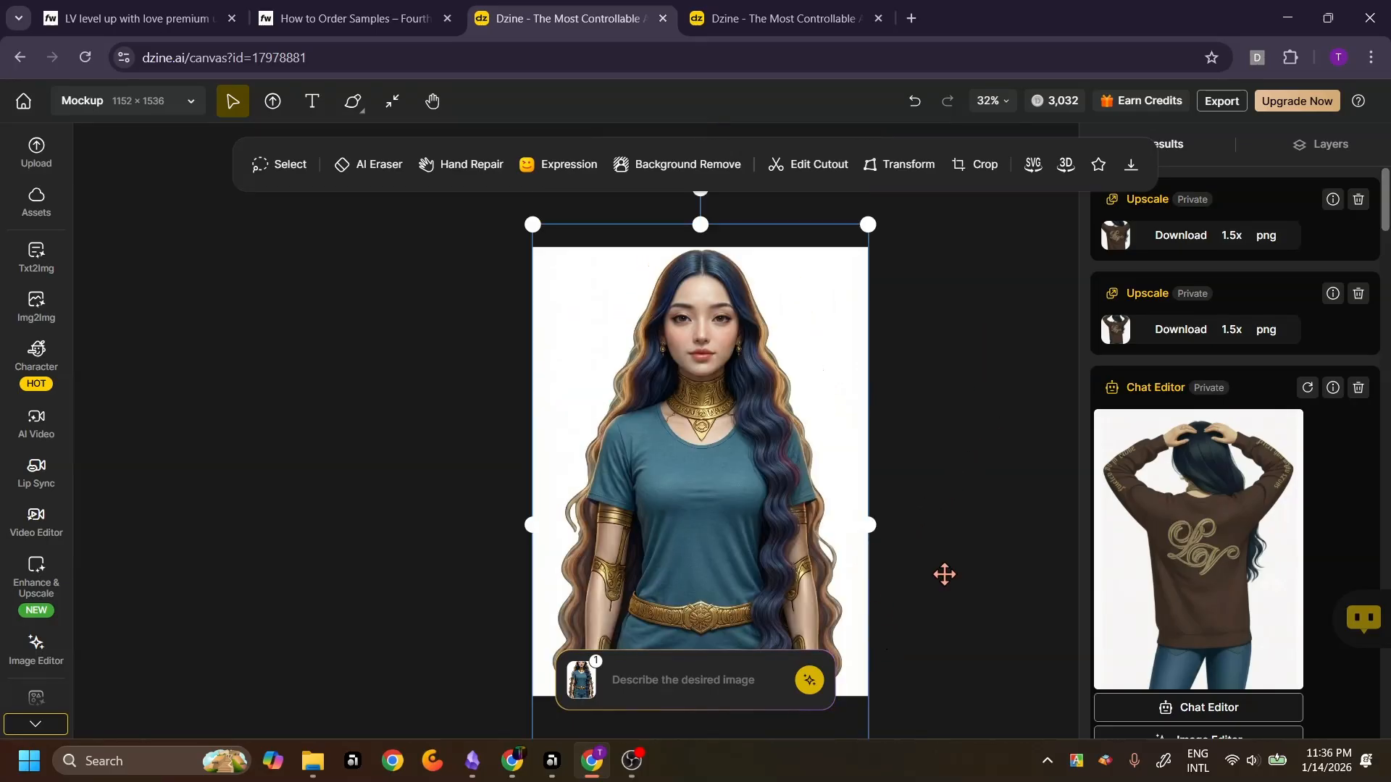
{"action": "scroll", "coordinate": [945, 575], "scroll_direction": "down", "scroll_amount": 1}
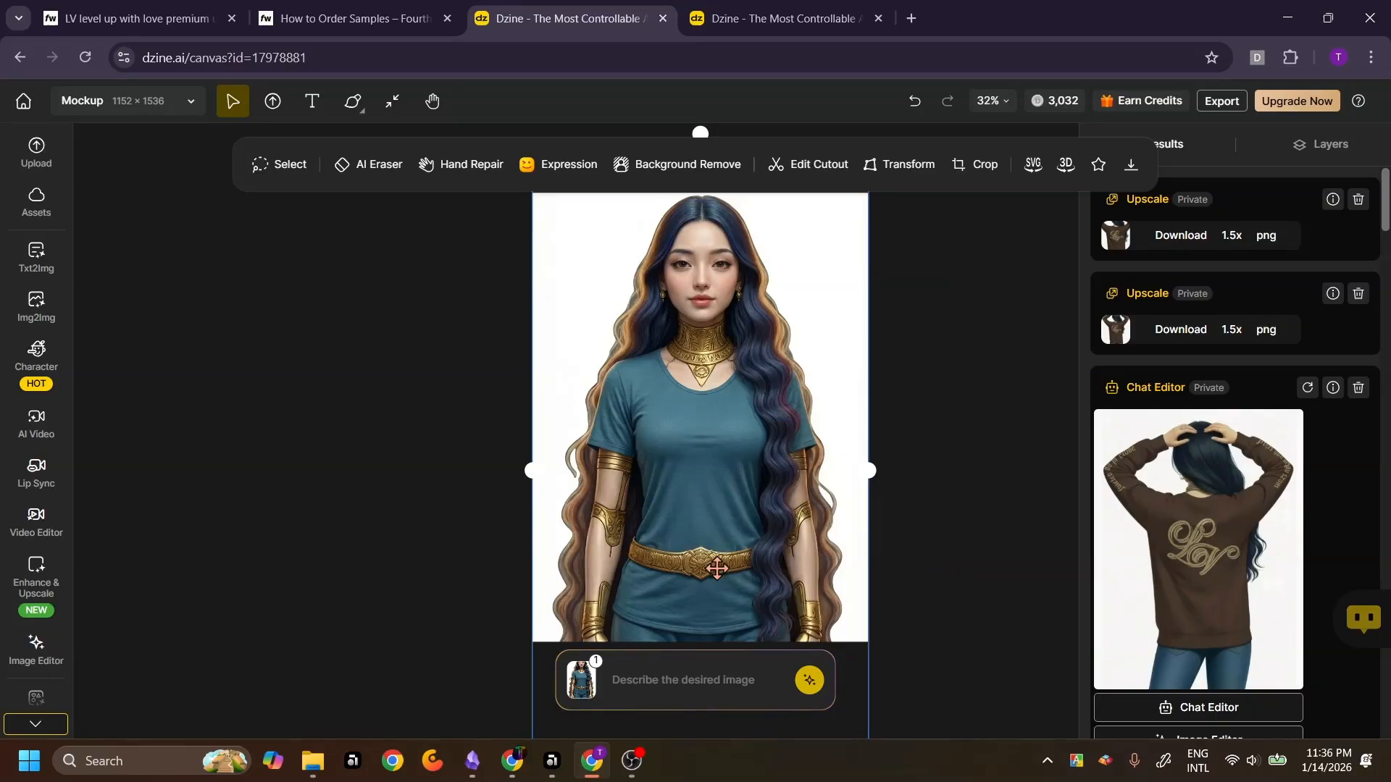
Open the Nano Banana Pro prompt editor and review the canvas images offered as references
{"action": "left_click", "coordinate": [667, 699]}
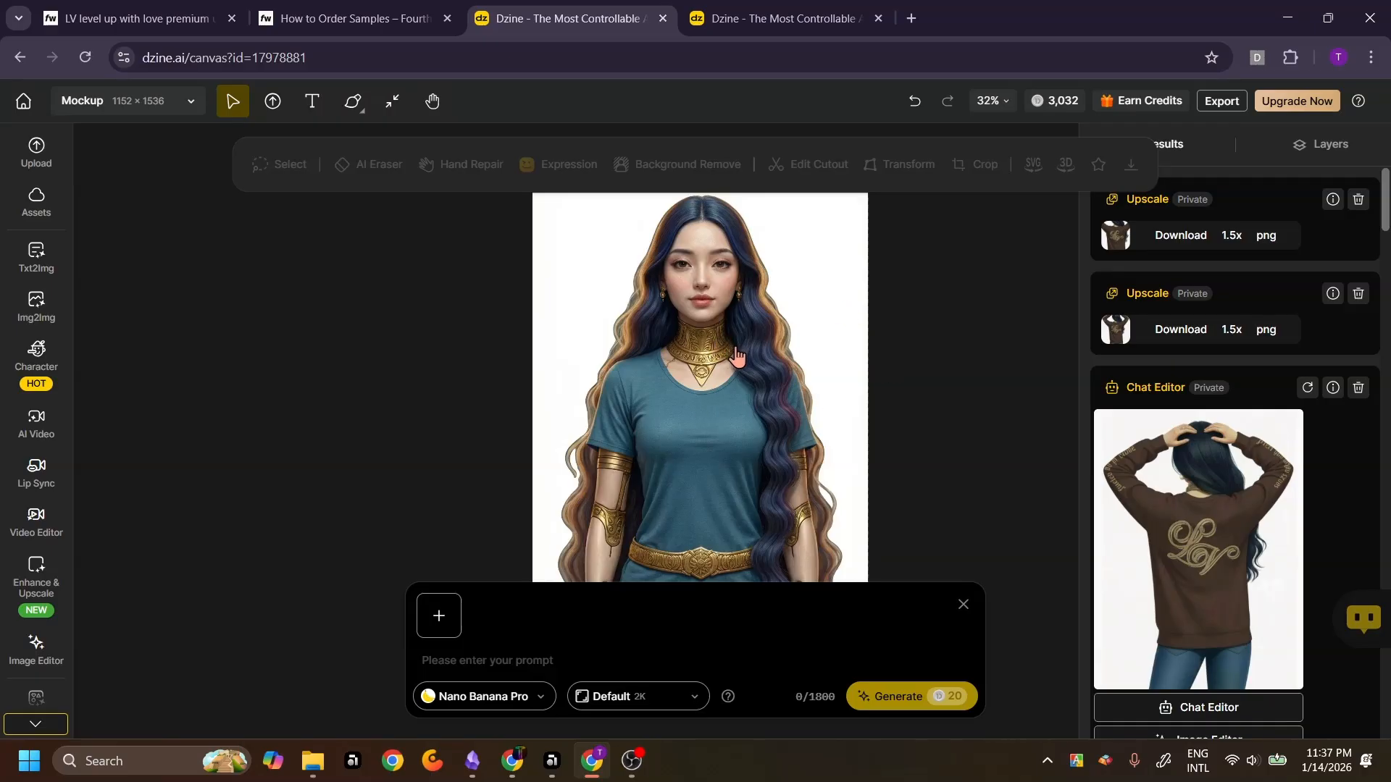
{"action": "left_click", "coordinate": [439, 625]}
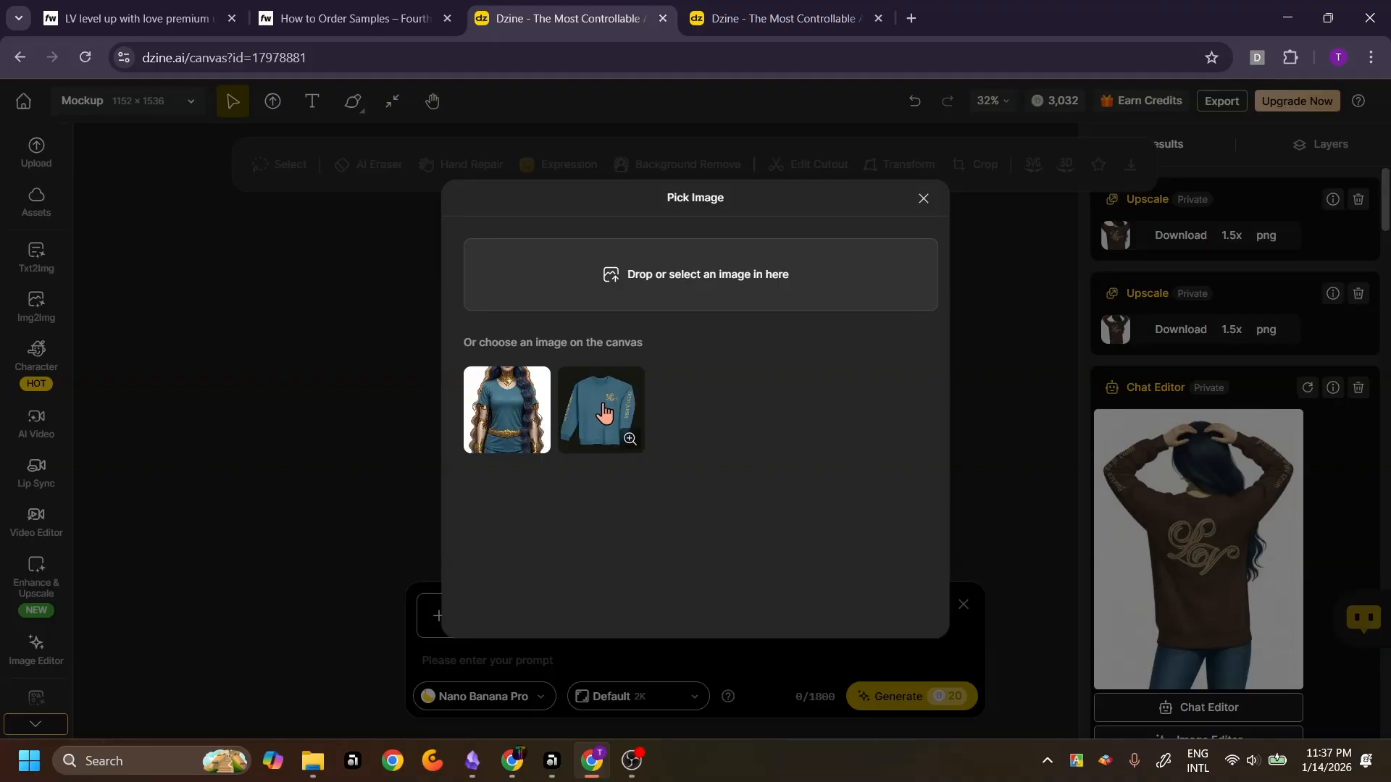
{"action": "left_click", "coordinate": [923, 199]}
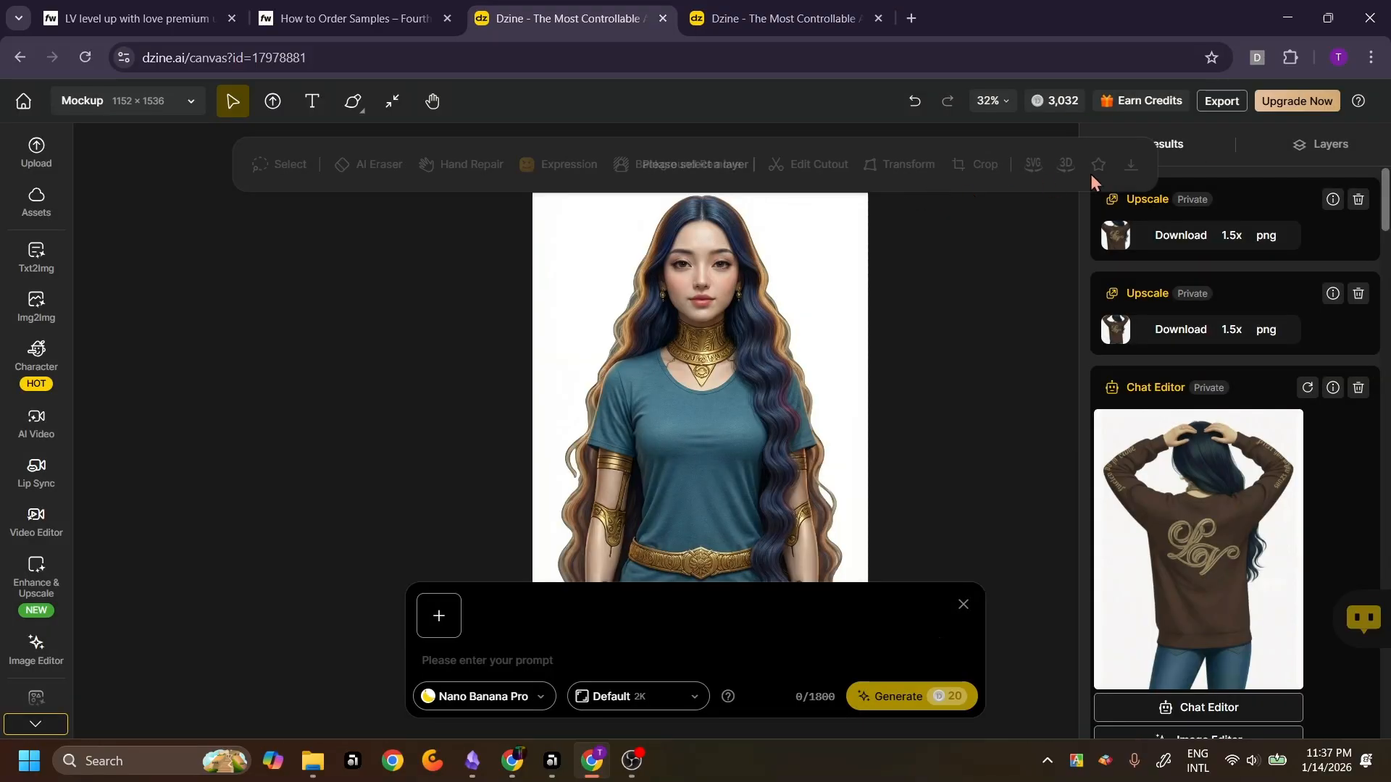
Hide the blue sweatshirt screenshot layer and recheck the reference image picker
{"action": "left_click", "coordinate": [1330, 144]}
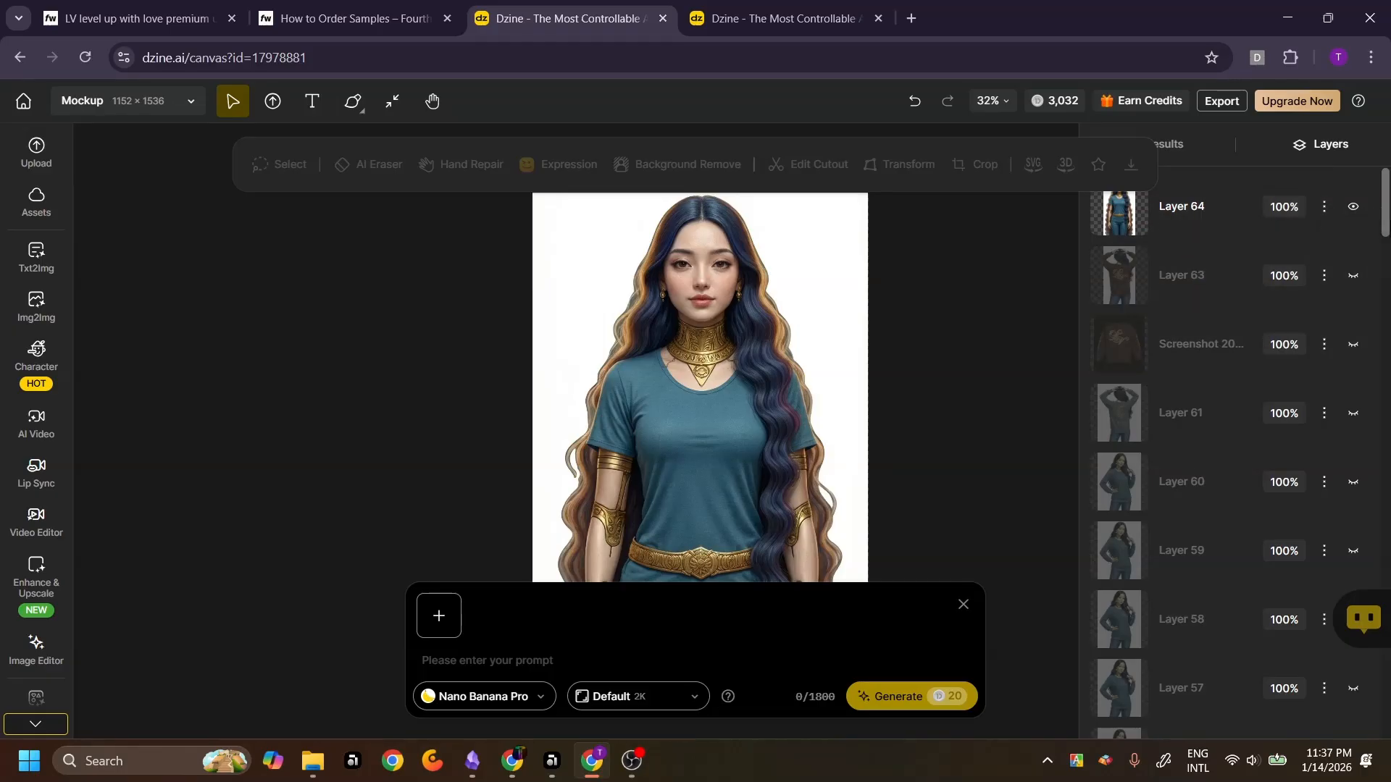
{"action": "left_click_drag", "start_coordinate": [1385, 228], "coordinate": [1387, 285]}
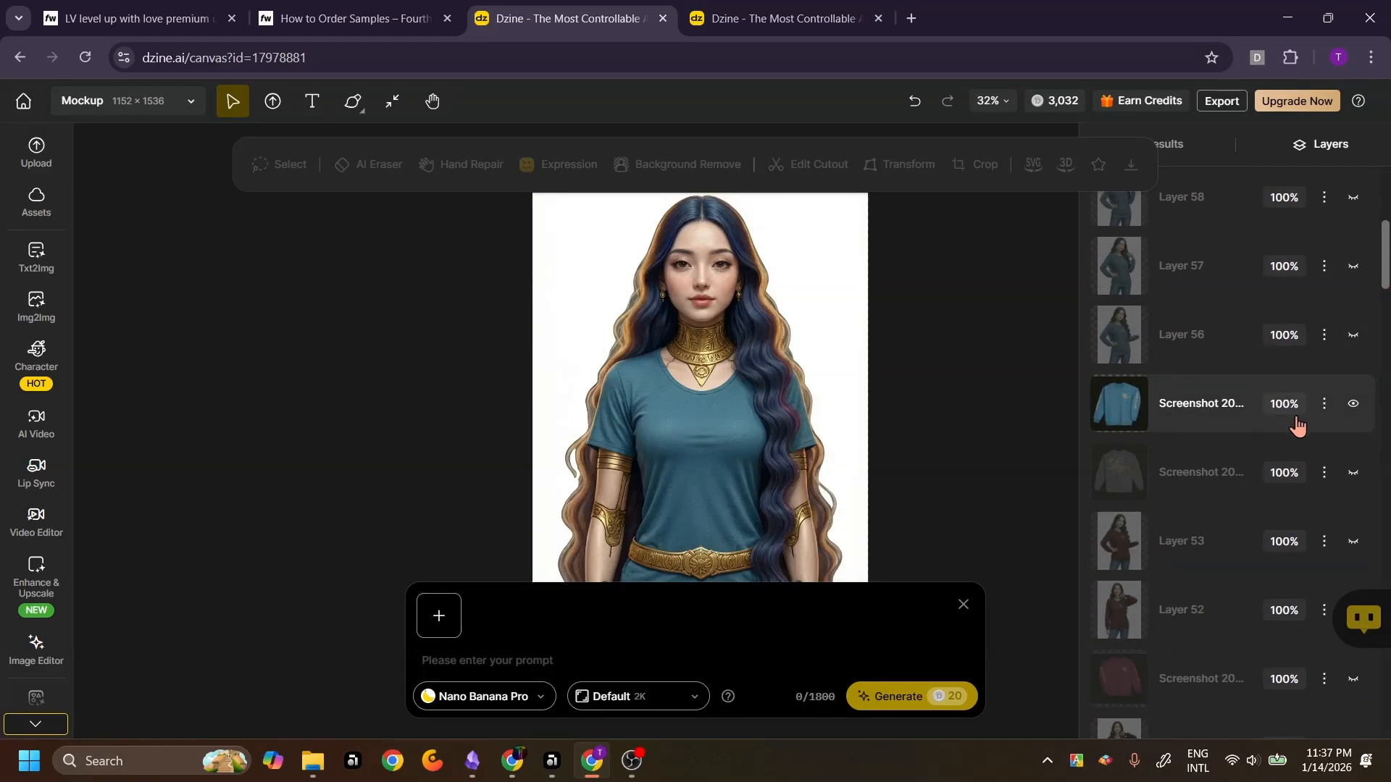
{"action": "left_click", "coordinate": [1353, 405]}
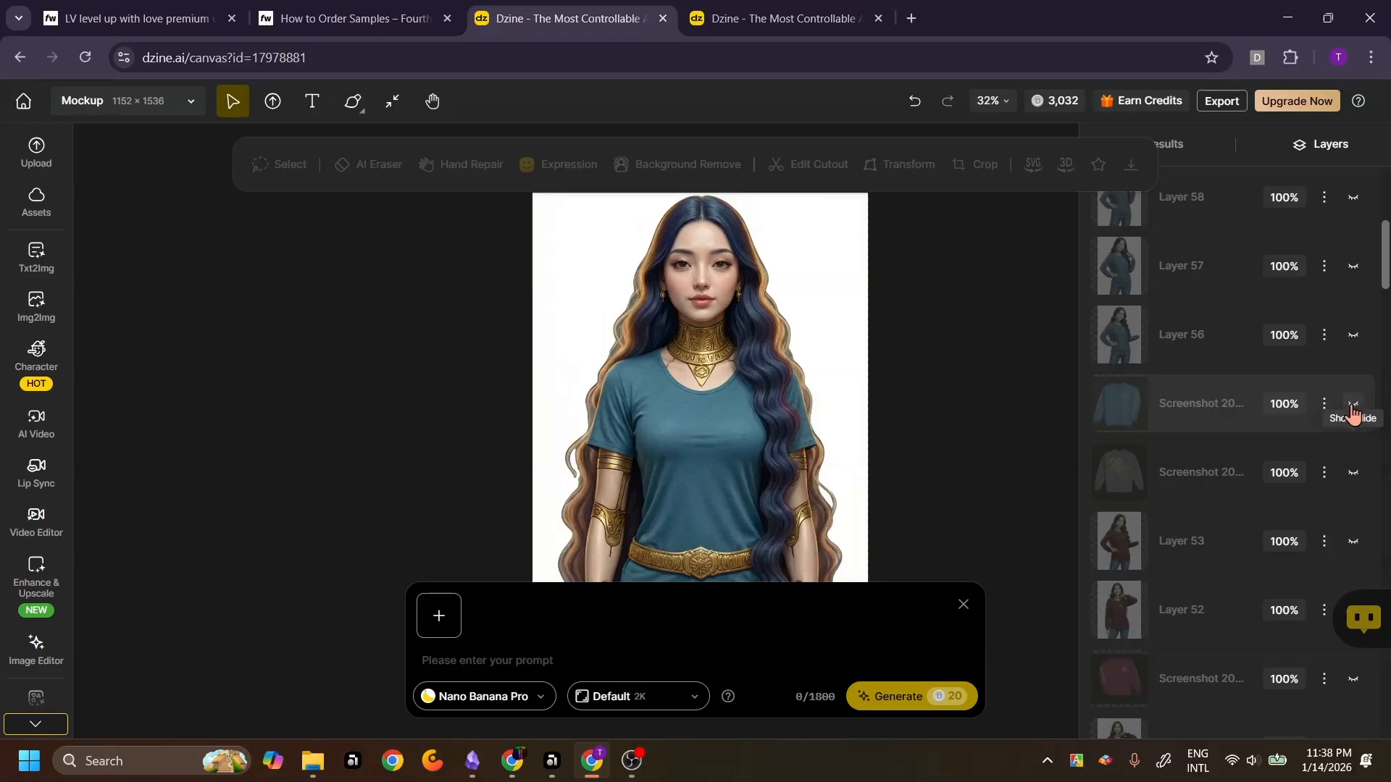
{"action": "left_click", "coordinate": [440, 627]}
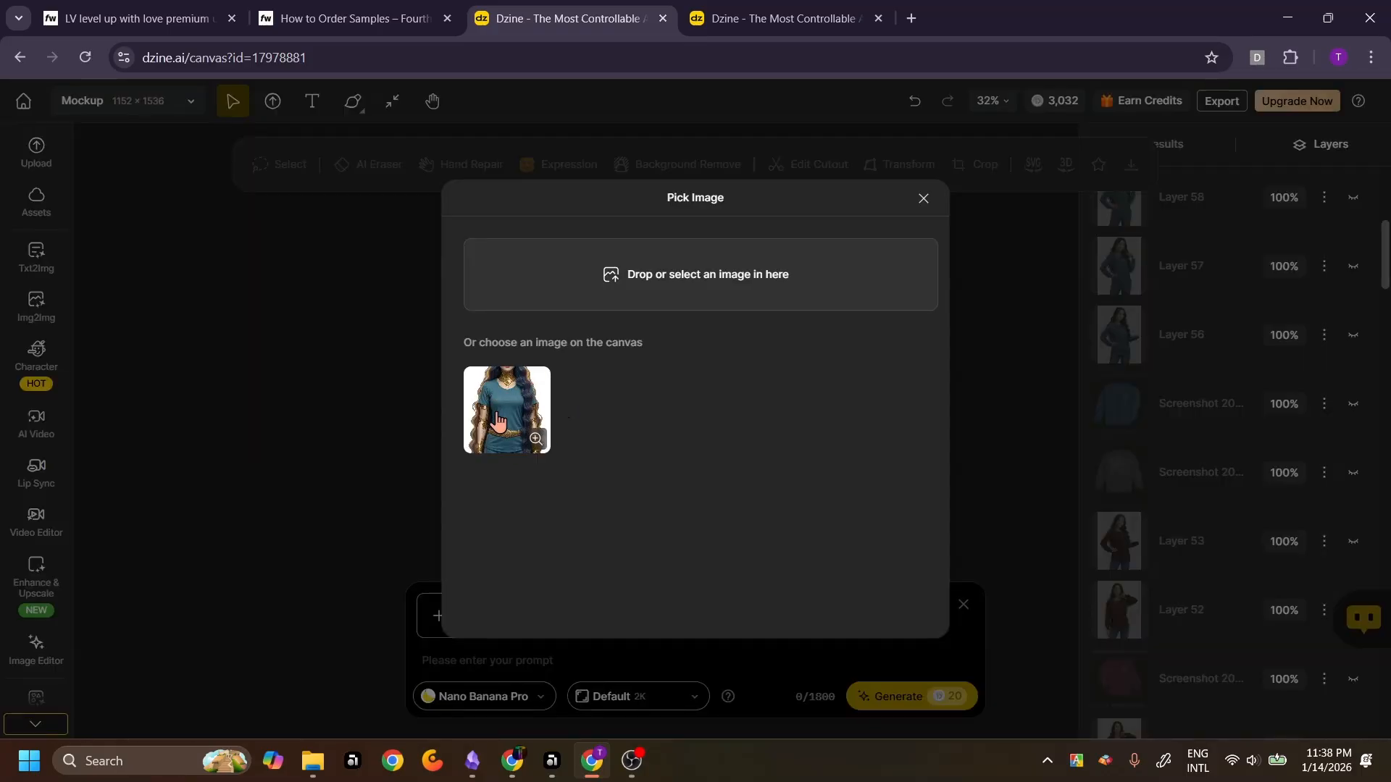
{"action": "left_click", "coordinate": [923, 198]}
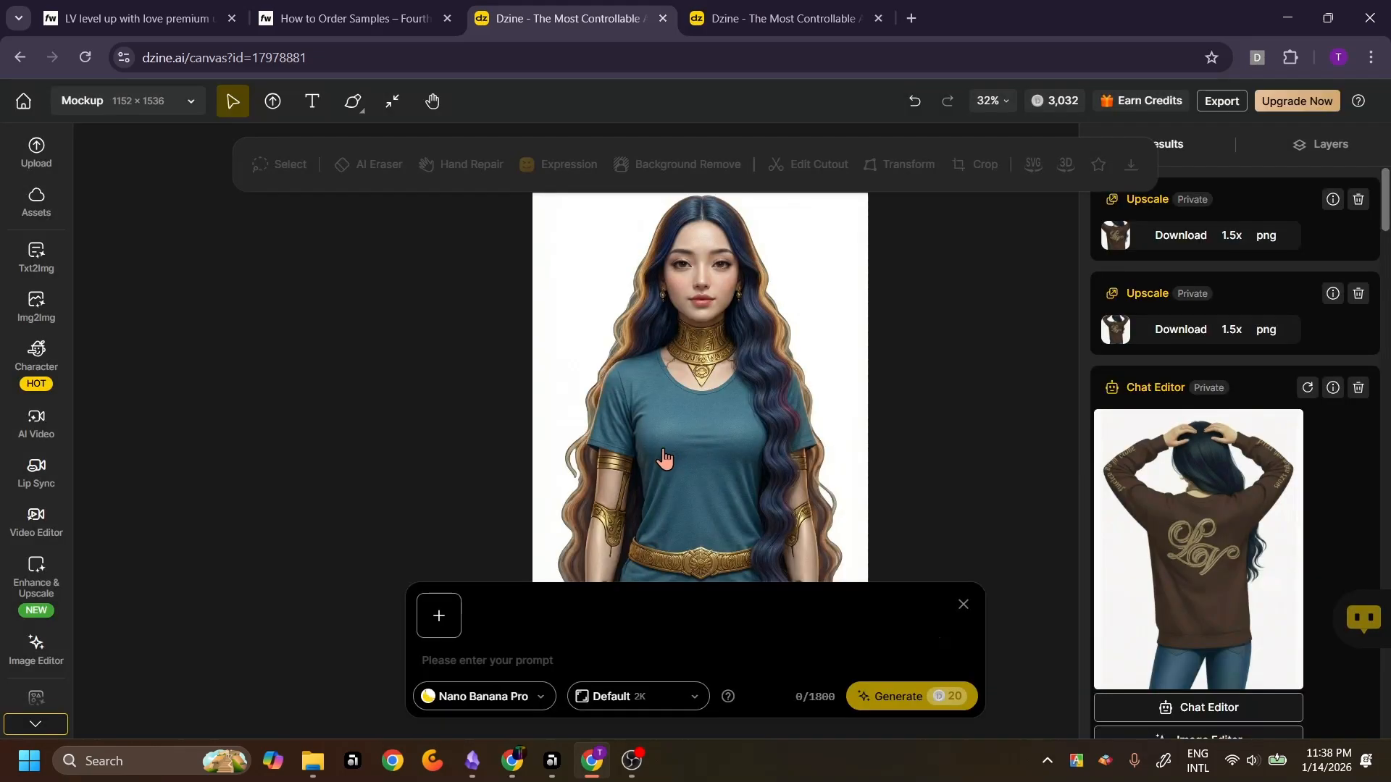
View the navy colour's sweatshirt photos on the store's product page
{"action": "left_click", "coordinate": [139, 19]}
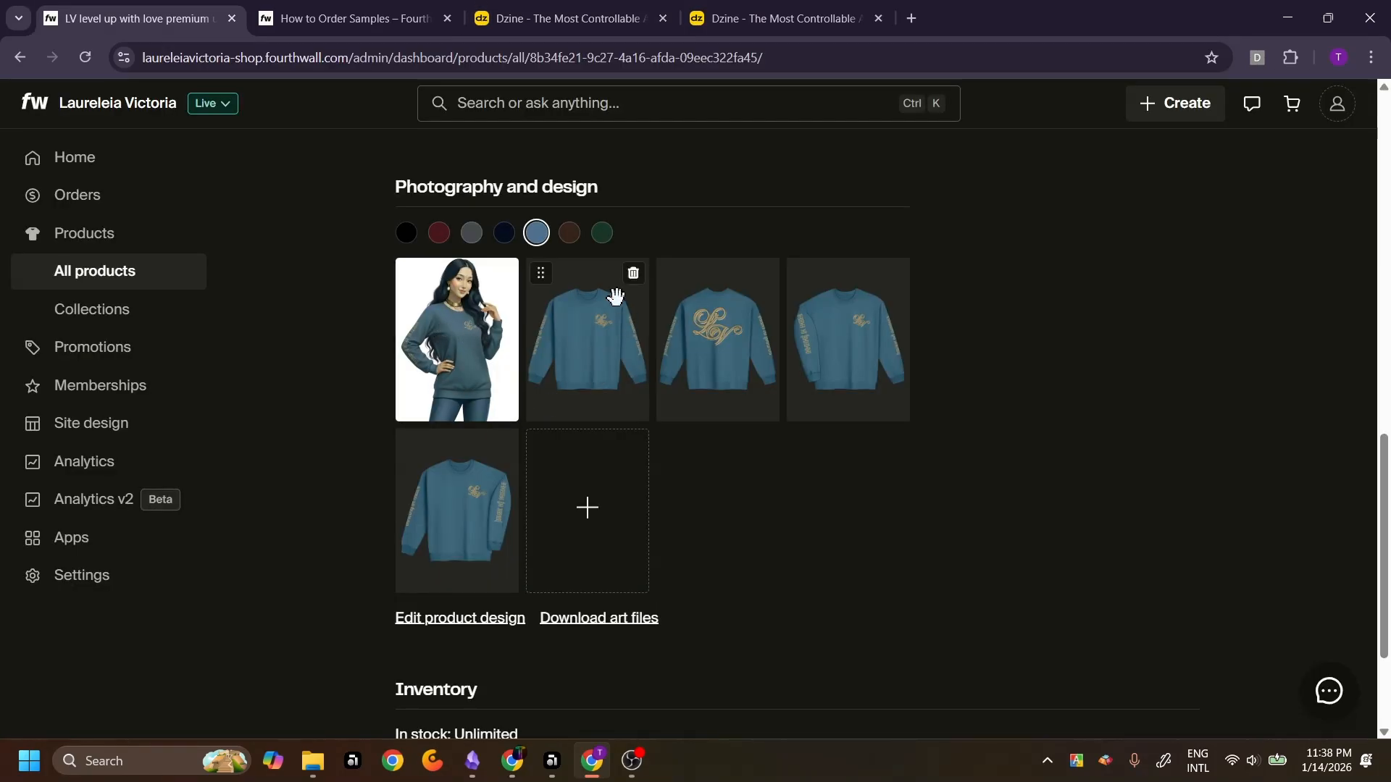
{"action": "left_click", "coordinate": [504, 233]}
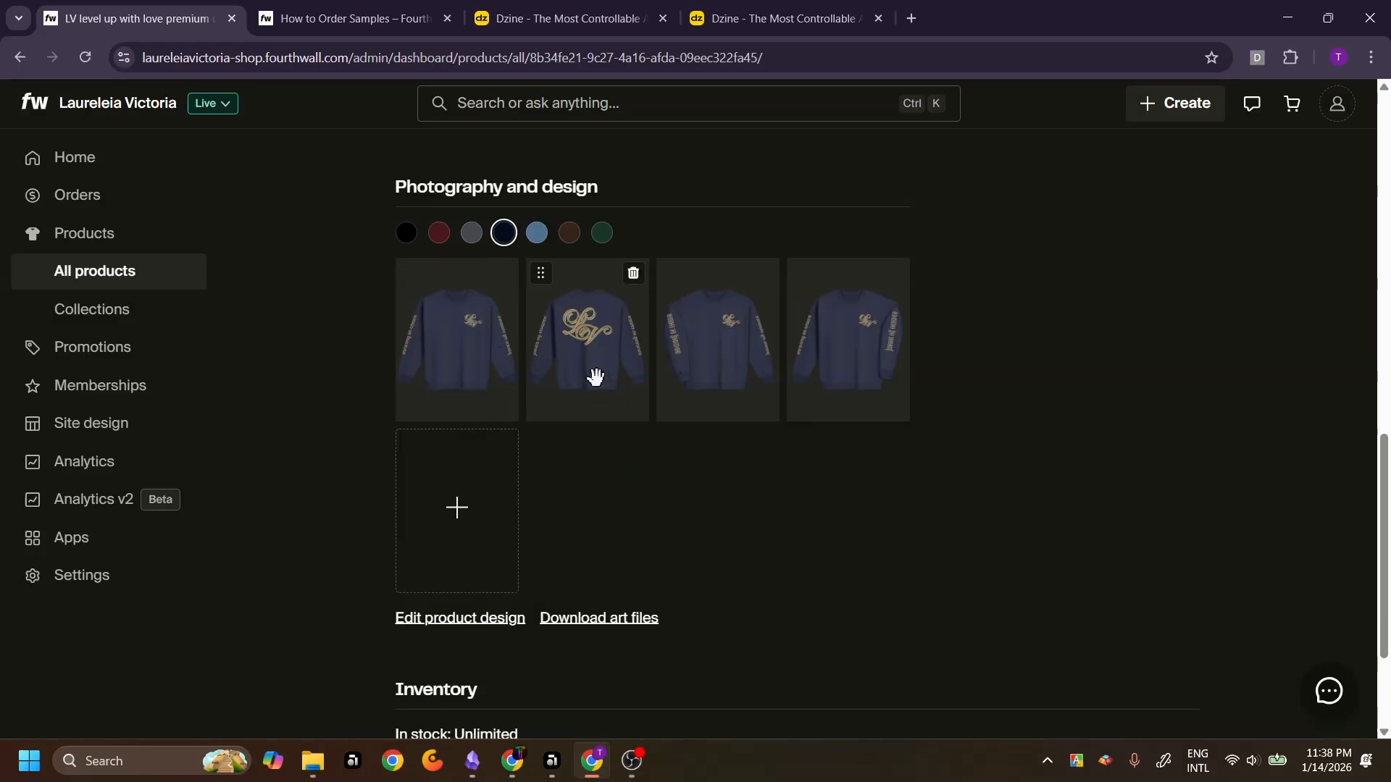
{"action": "left_click", "coordinate": [565, 18]}
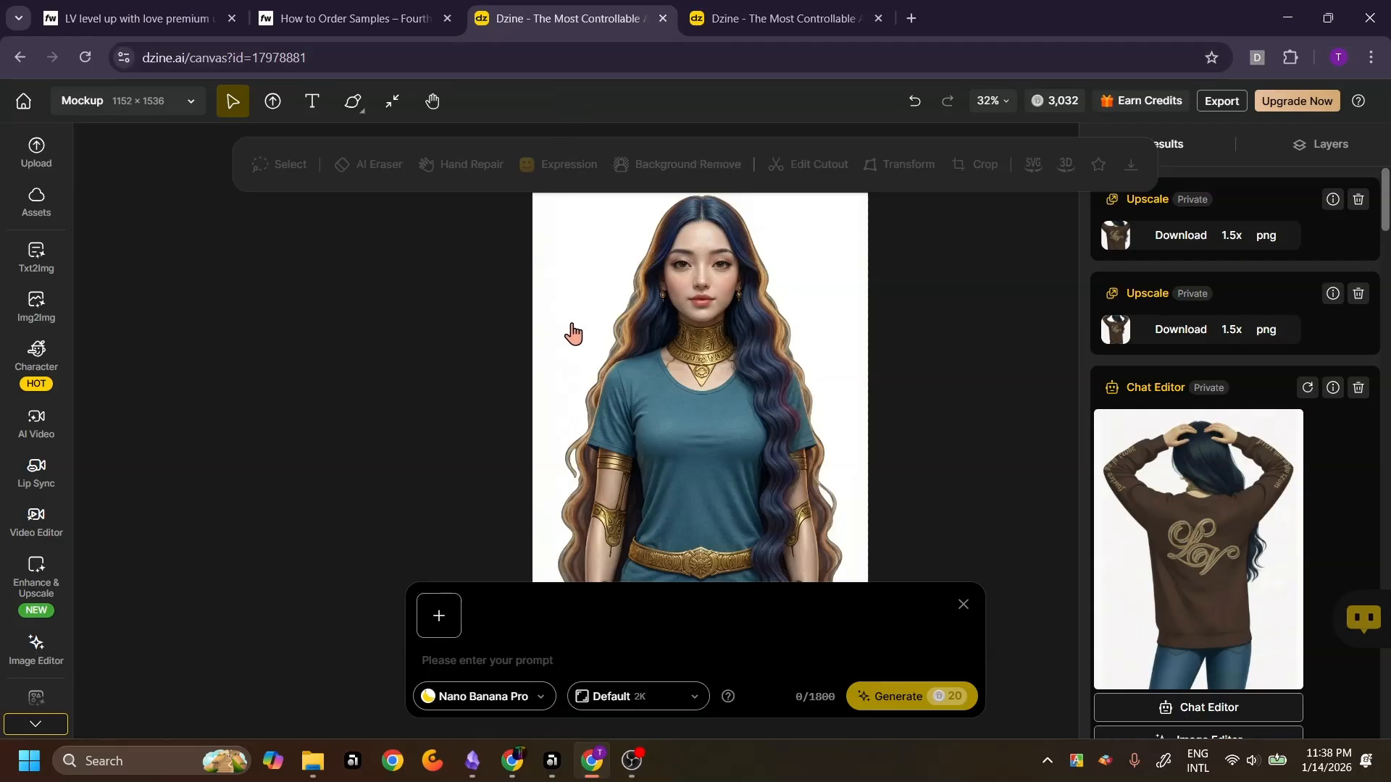
Place the navy sweatshirt design from the FW LV designs assets on the canvas, then add the avatar and navy sweatshirt as prompt reference images
{"action": "left_click", "coordinate": [32, 204]}
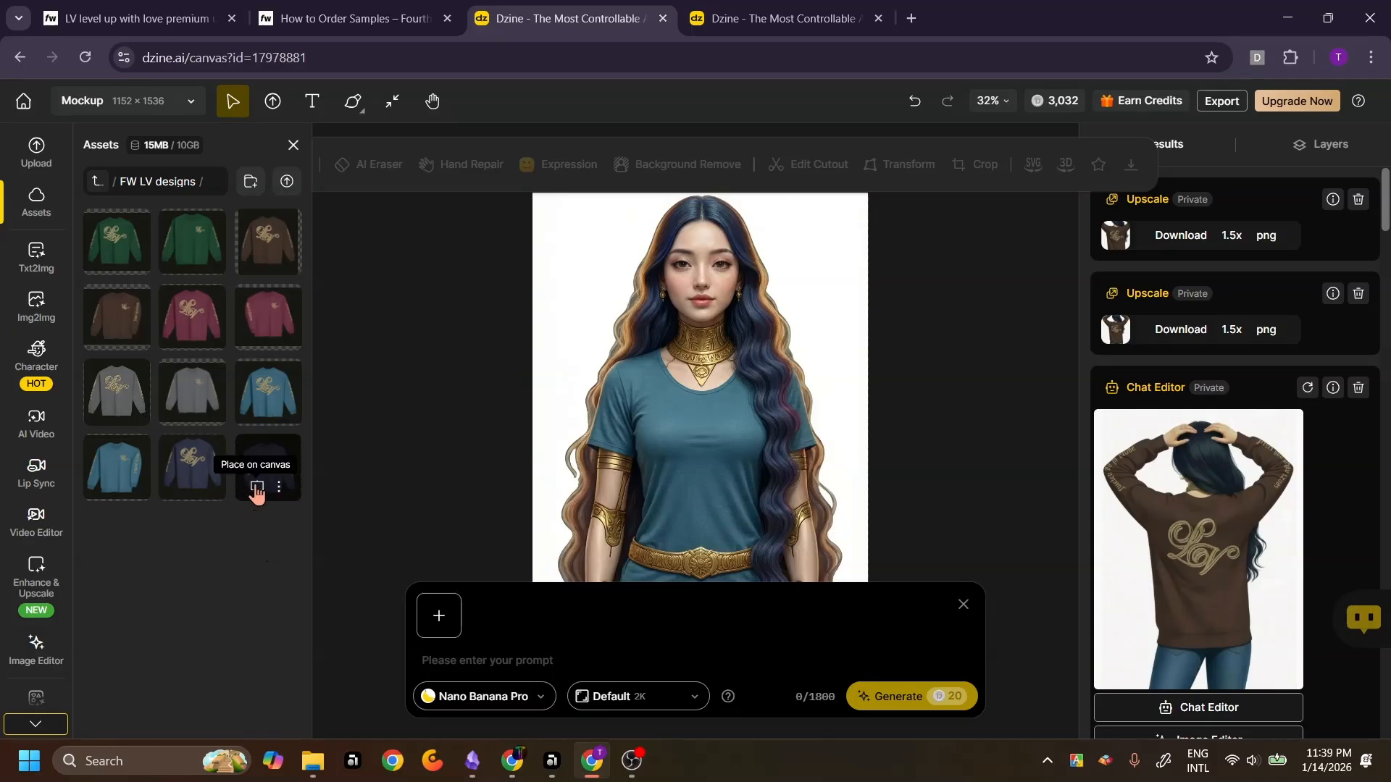
{"action": "left_click", "coordinate": [257, 486]}
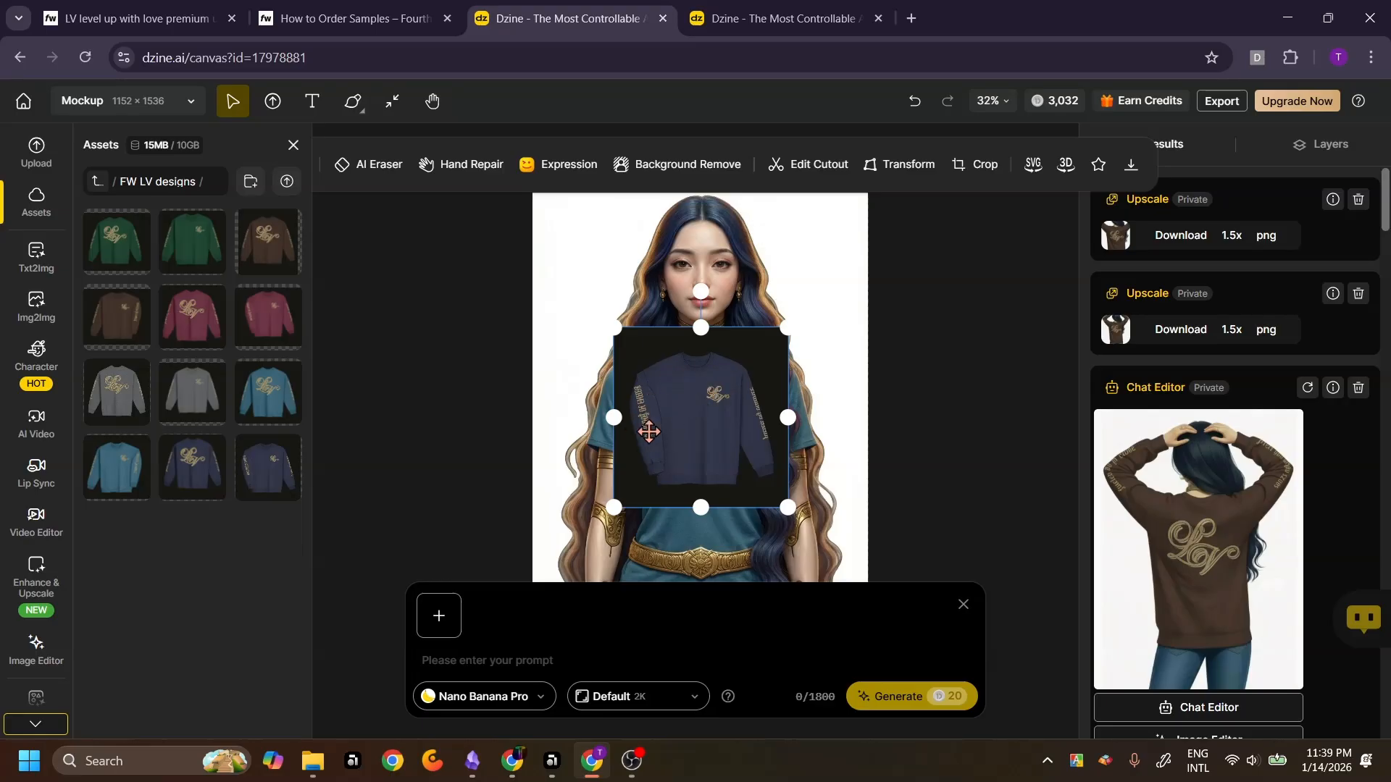
{"action": "left_click", "coordinate": [437, 620]}
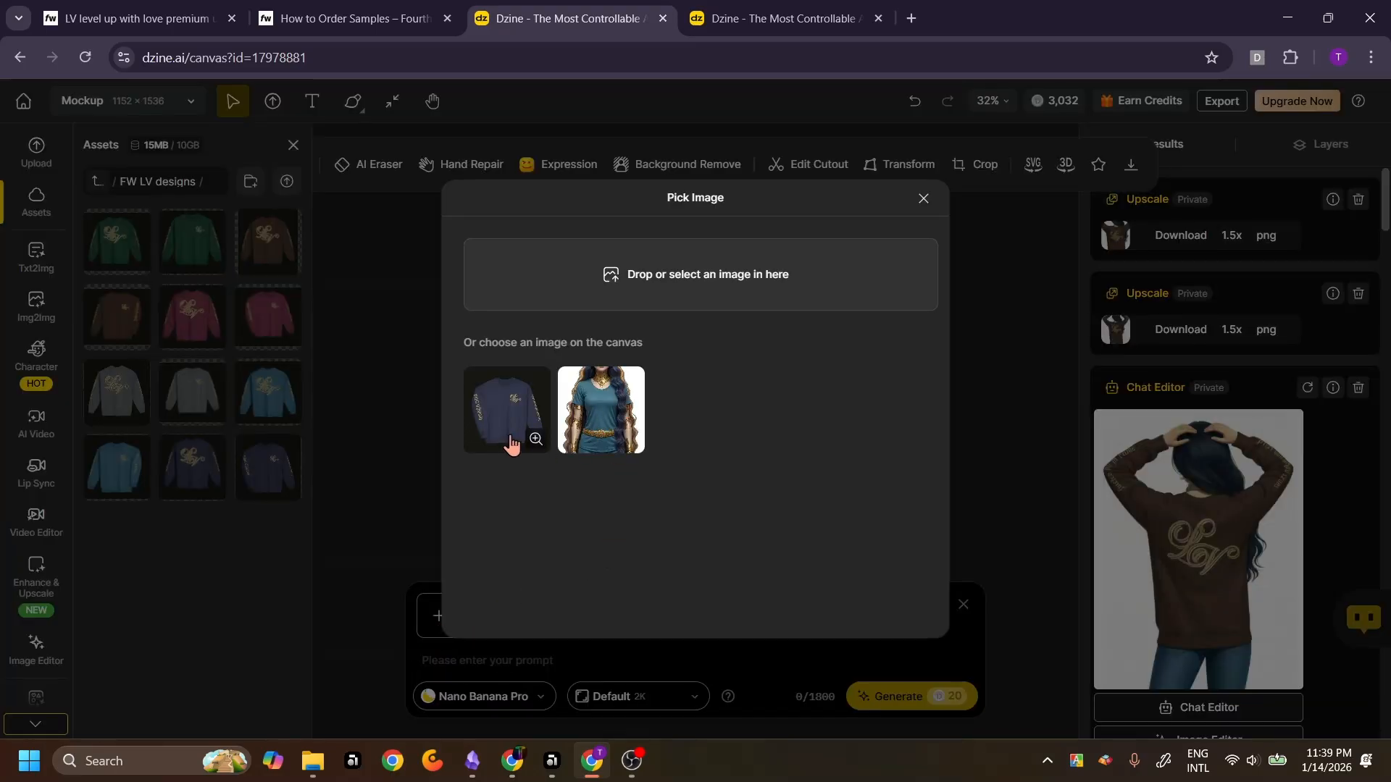
{"action": "left_click", "coordinate": [599, 410]}
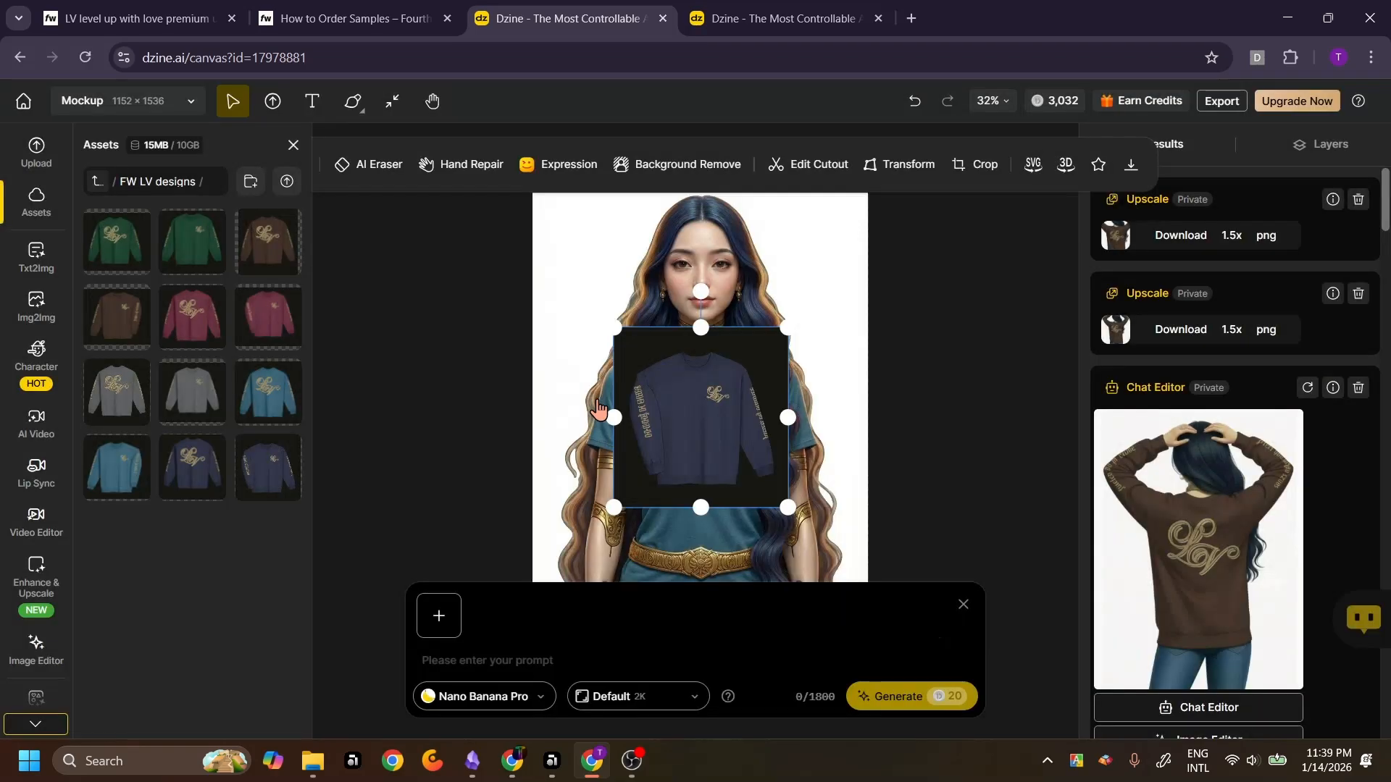
{"action": "left_click", "coordinate": [494, 616]}
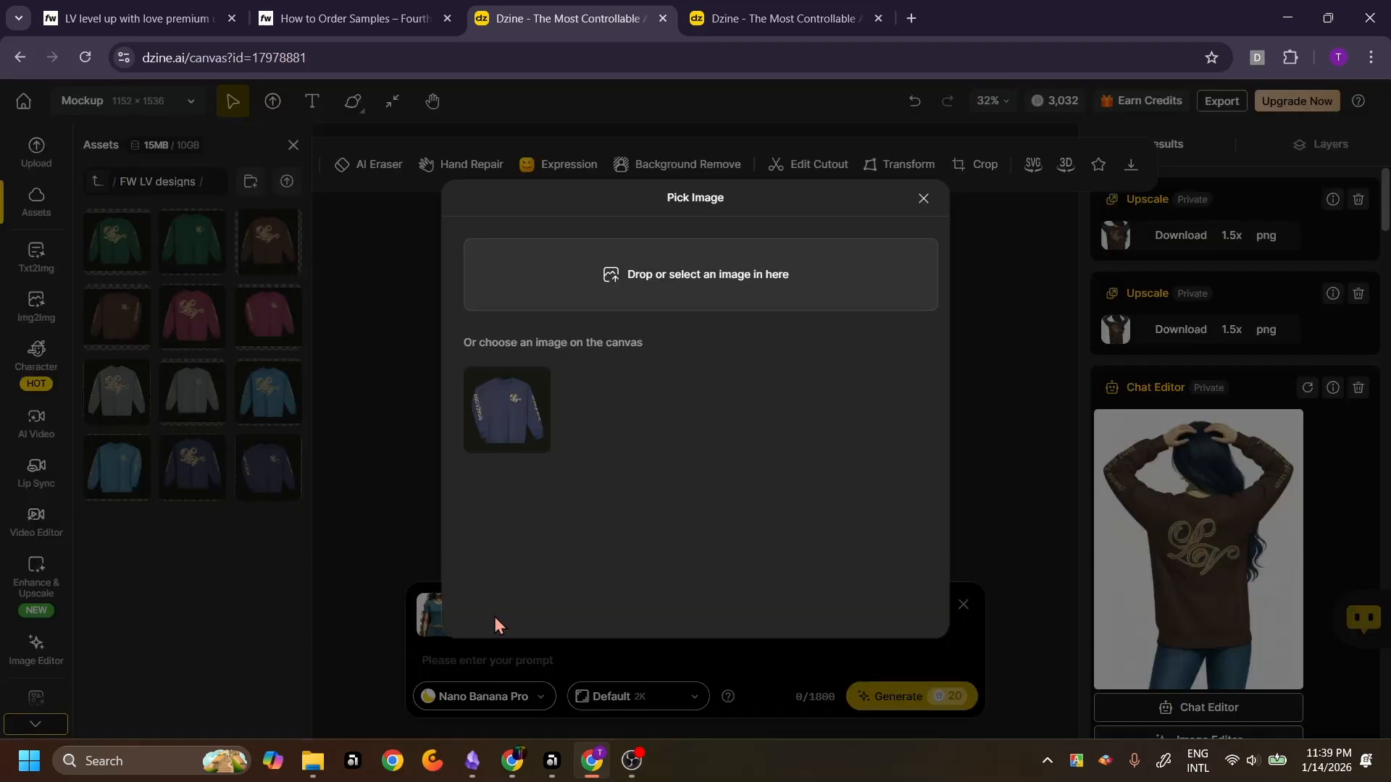
{"action": "left_click", "coordinate": [502, 423]}
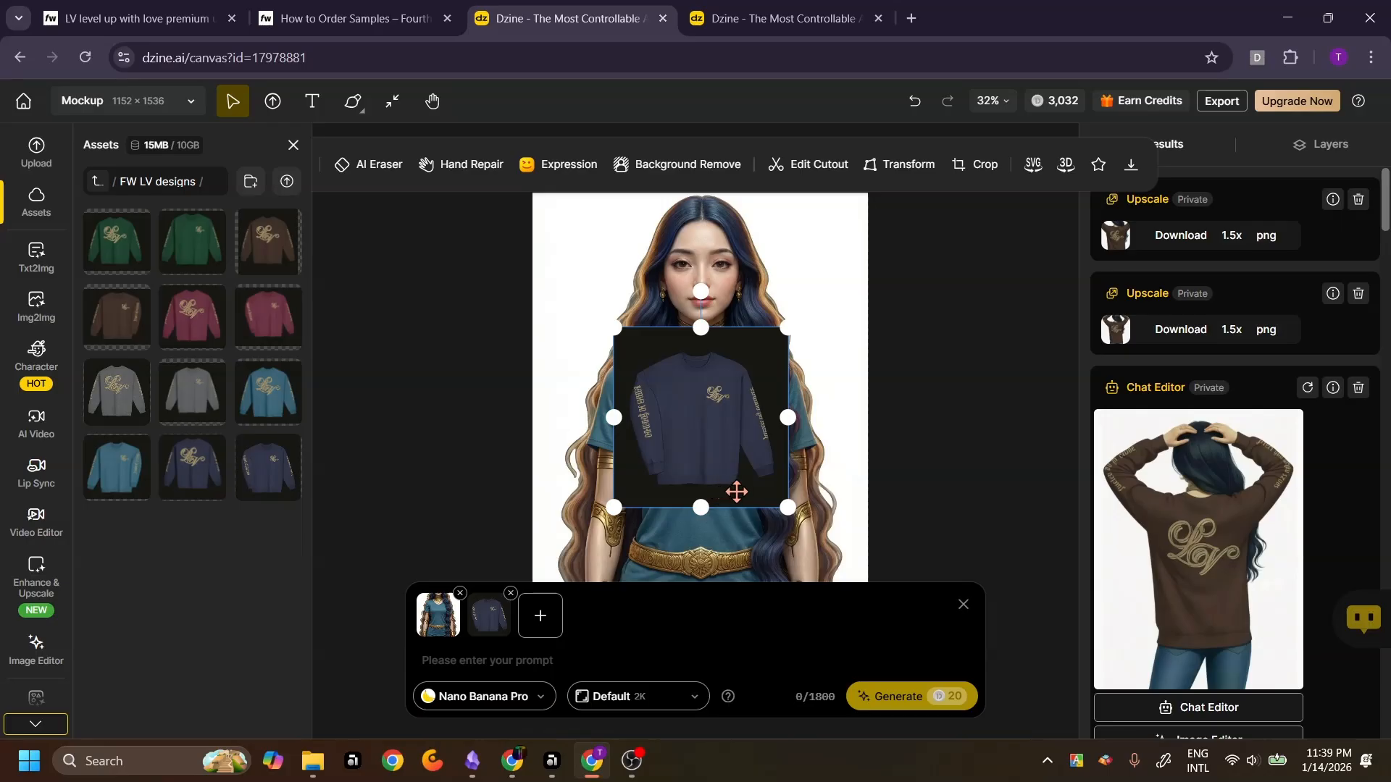
Enter a prompt to replace the woman's top in image one with the image-two sweatshirt, change her pants into jeans, and give a casual fashion-model pose
{"action": "left_click", "coordinate": [577, 655]}
{"action": "type", "text": "Bo"}
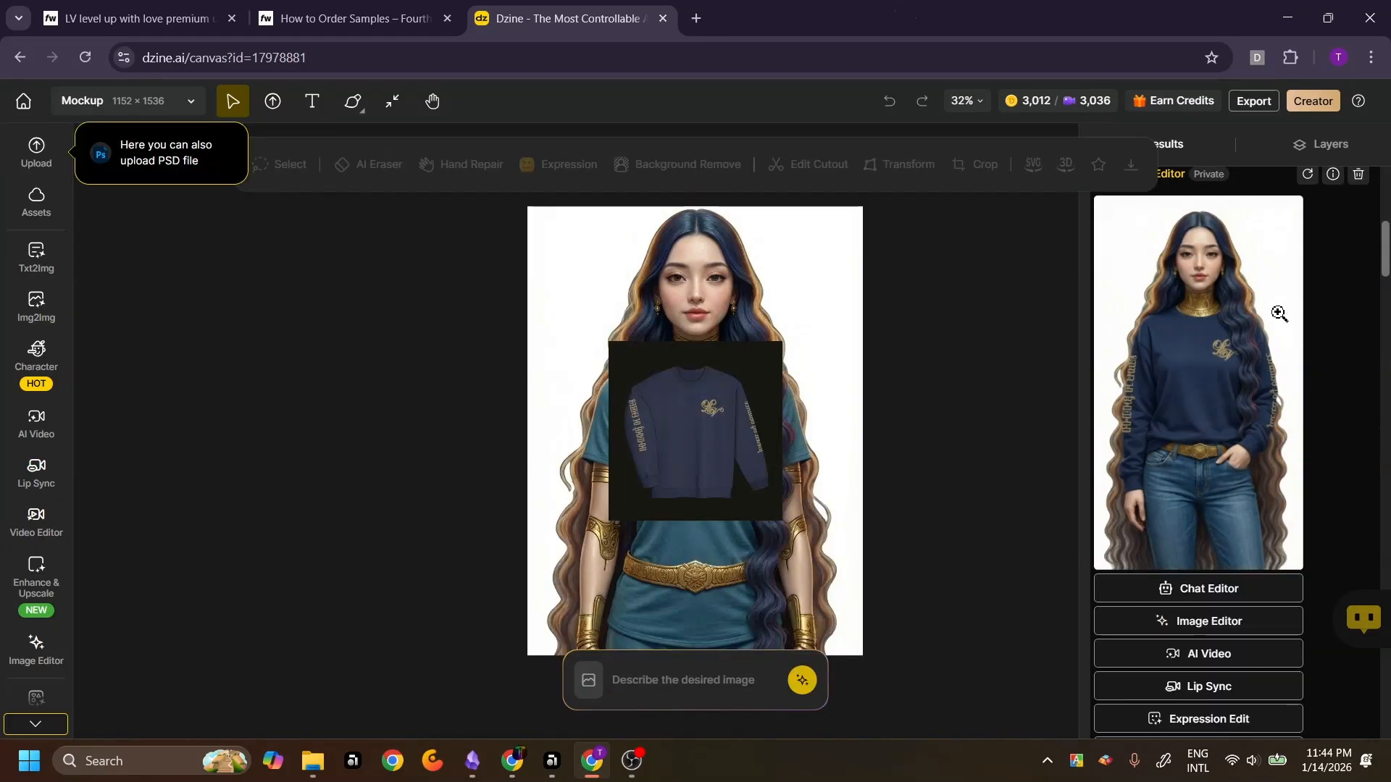
{"action": "mouse_move", "coordinate": [1152, 356]}
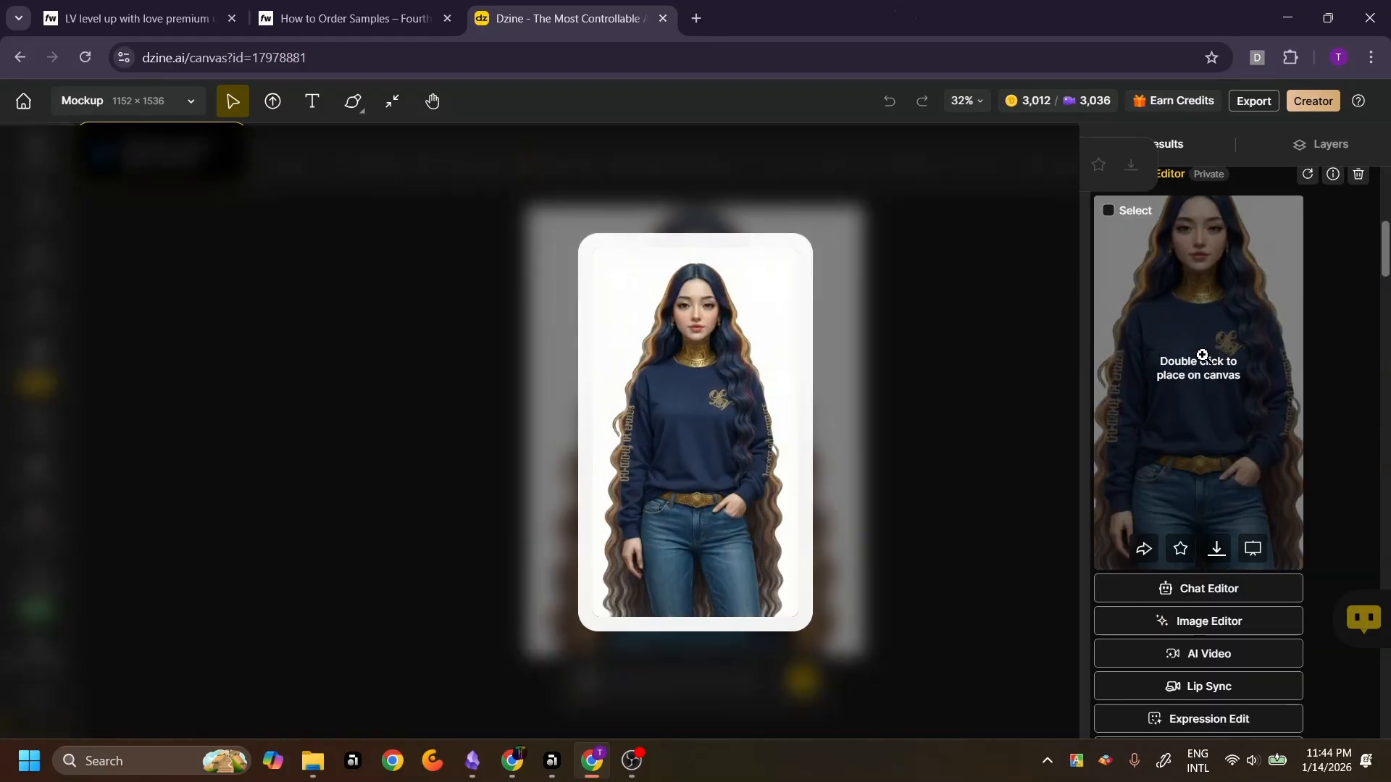
Place the generated navy sweatshirt mockup on the canvas and set the prompt editor's aspect ratio to Default
{"action": "left_click", "coordinate": [1253, 549]}
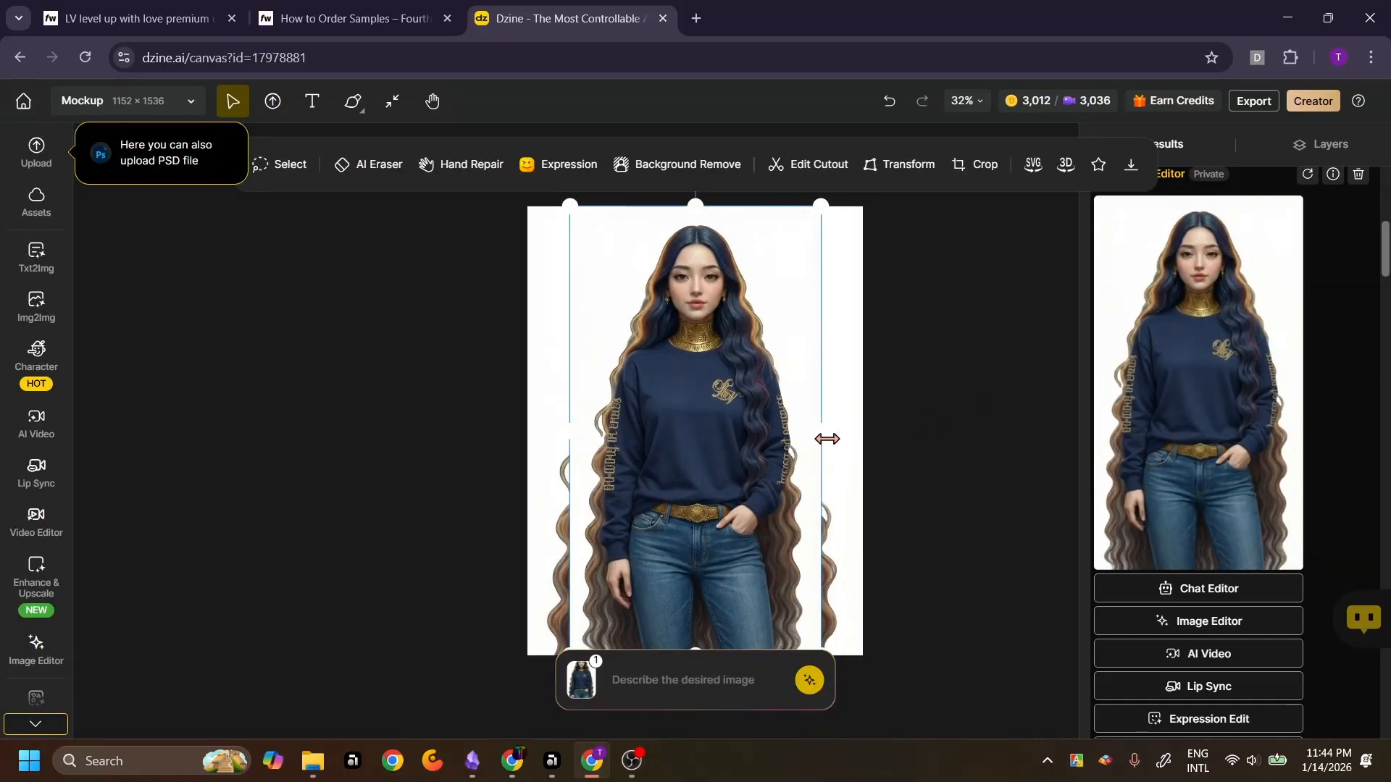
{"action": "left_click", "coordinate": [678, 689]}
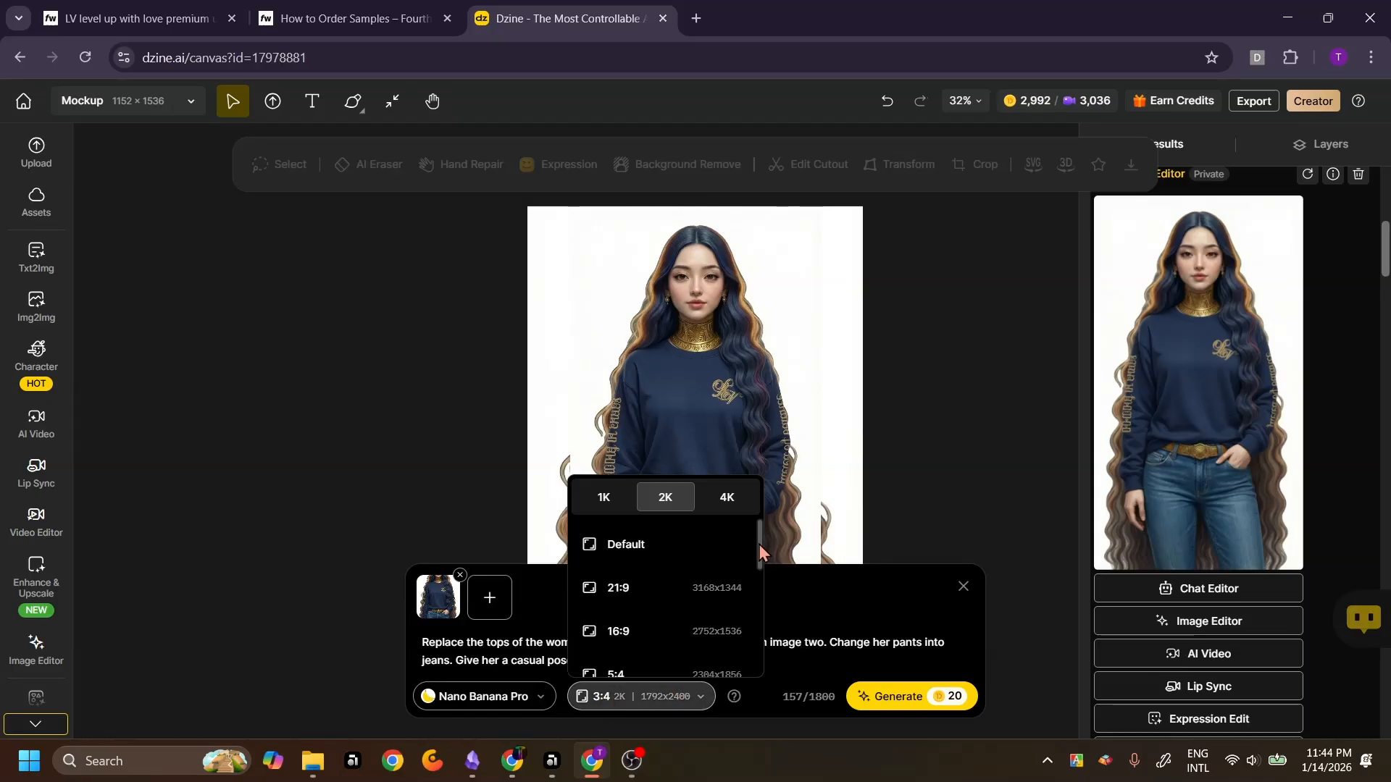
{"action": "left_click", "coordinate": [661, 549]}
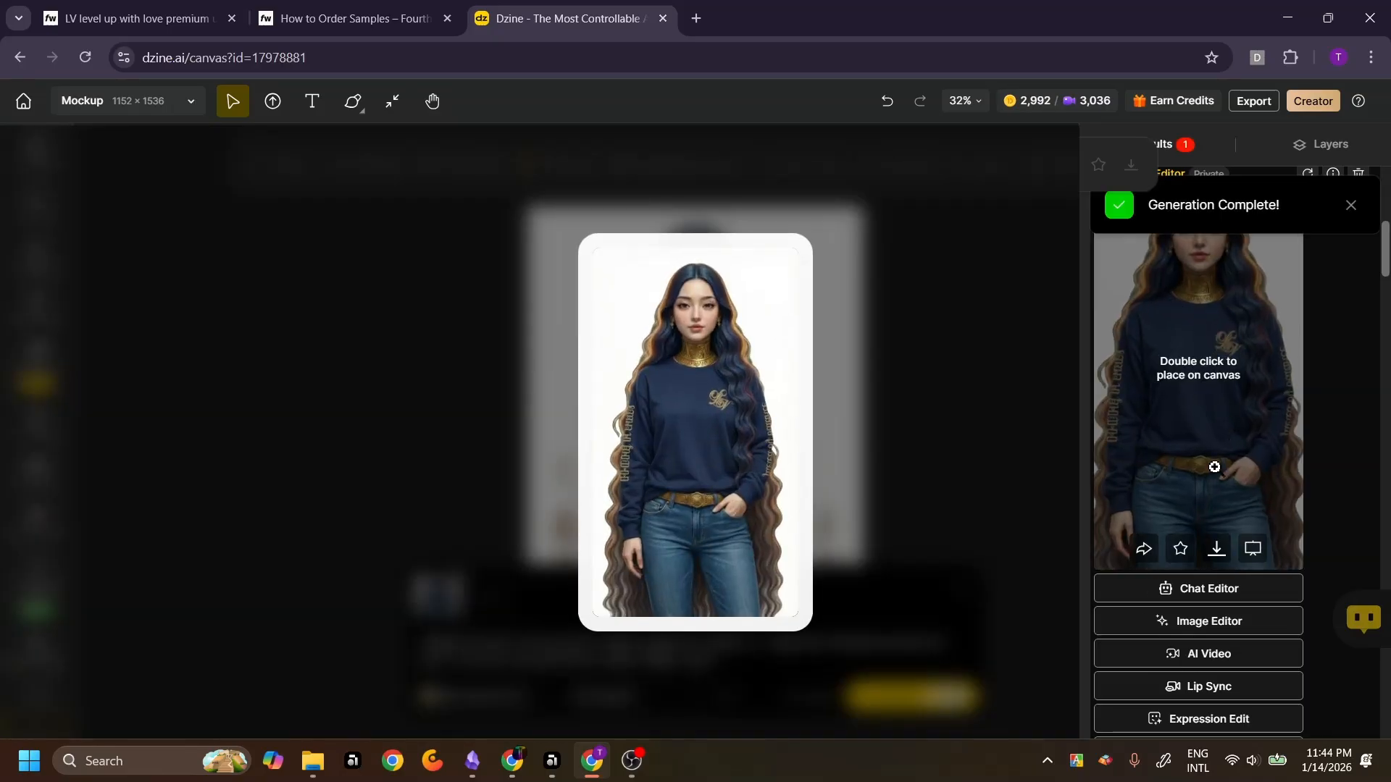
Scroll through the generation results to review the new mockups, then close the prompt editor
{"action": "left_click_drag", "start_coordinate": [1385, 261], "coordinate": [1387, 203]}
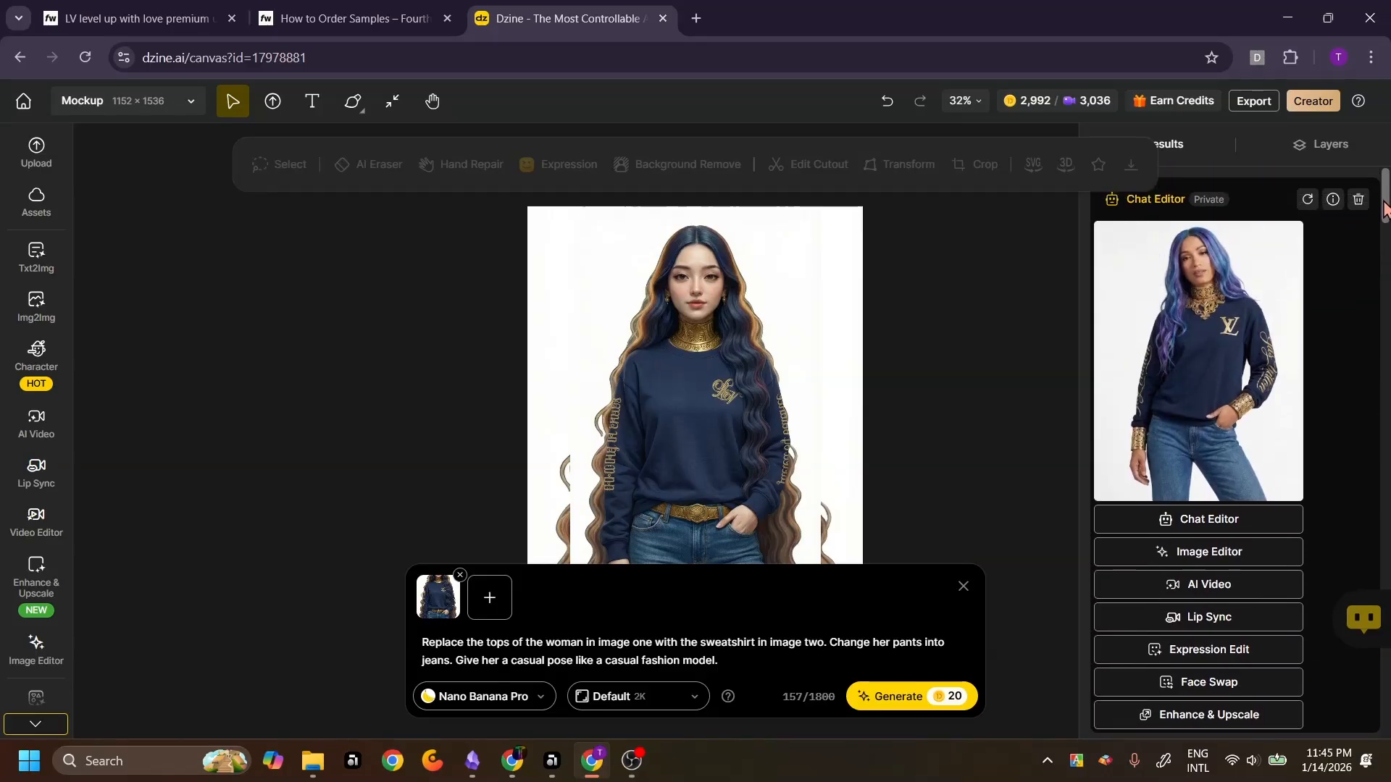
{"action": "mouse_move", "coordinate": [1213, 453]}
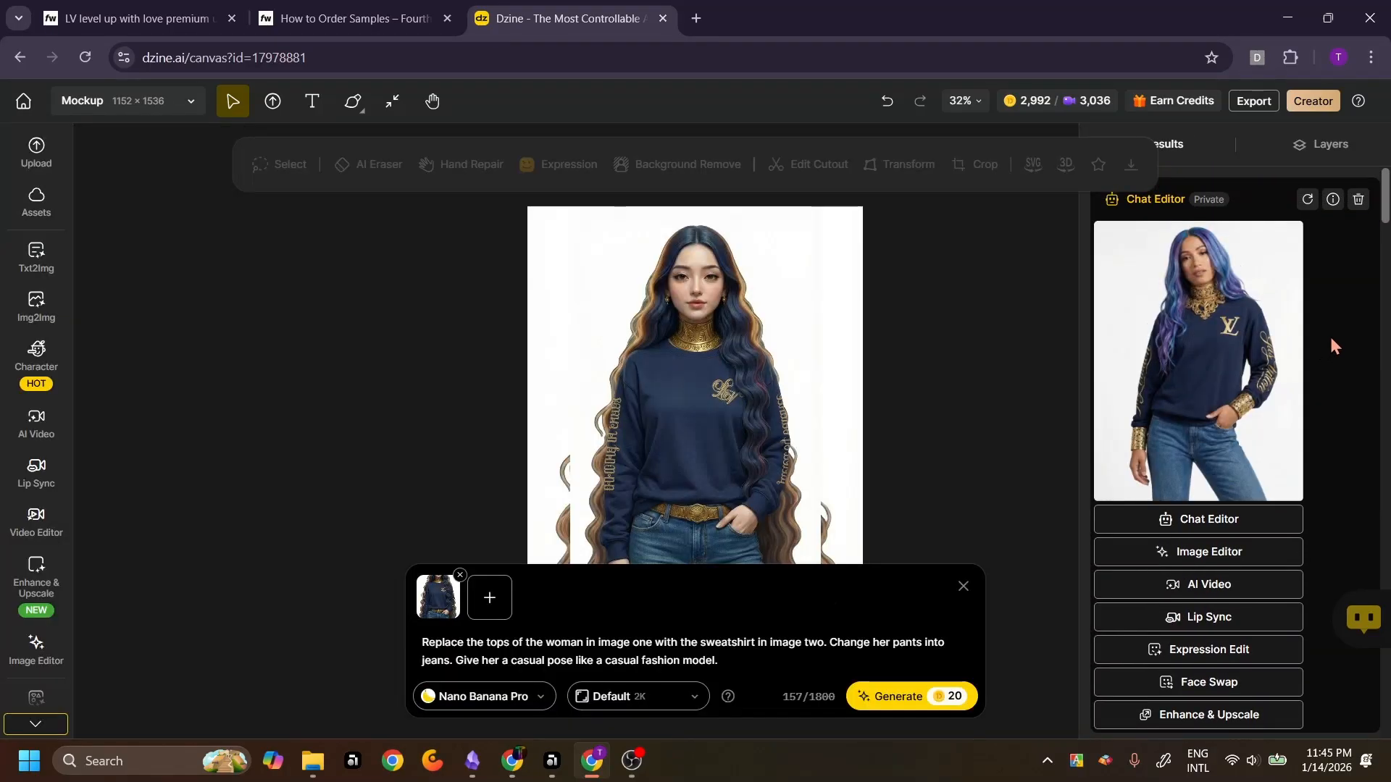
{"action": "mouse_move", "coordinate": [1229, 303]}
{"action": "scroll", "coordinate": [1387, 220], "scroll_direction": "down", "scroll_amount": 9}
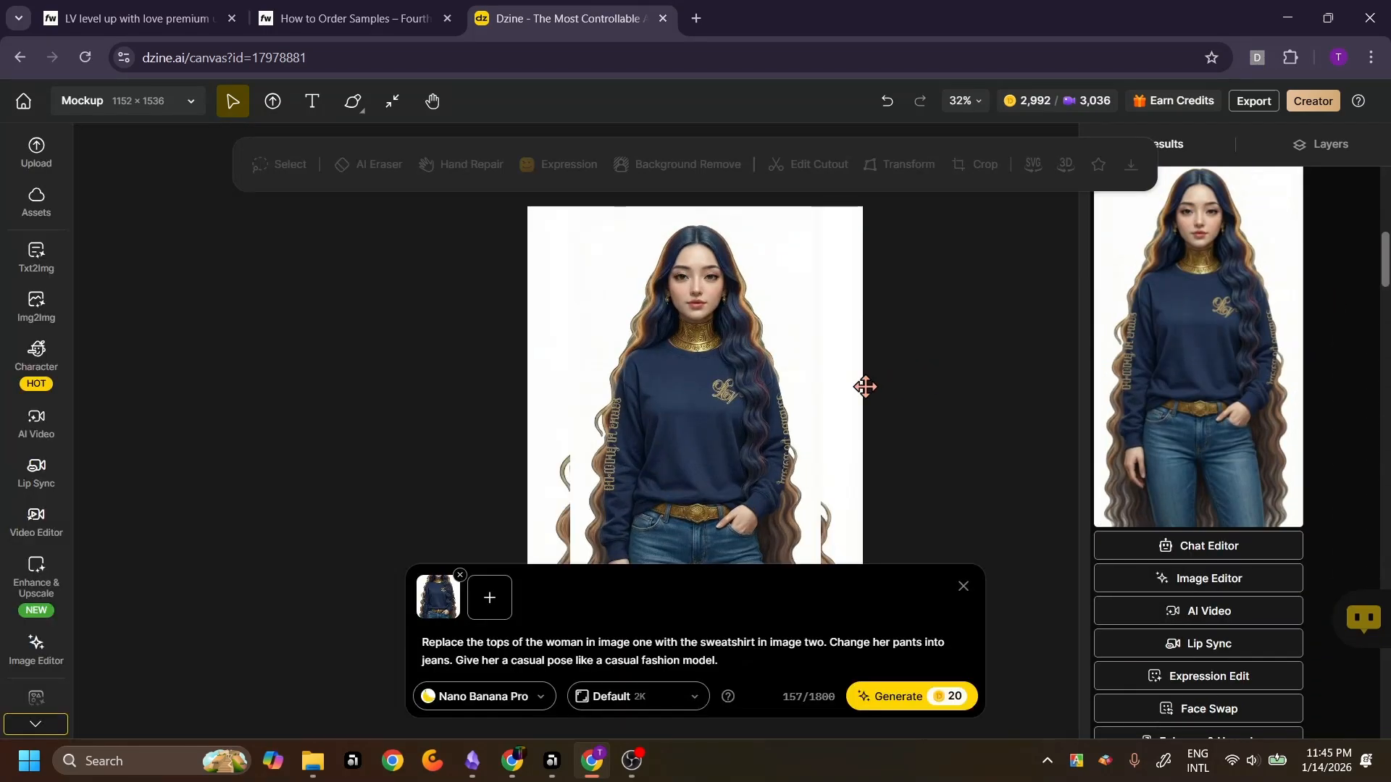
{"action": "left_click", "coordinate": [963, 587]}
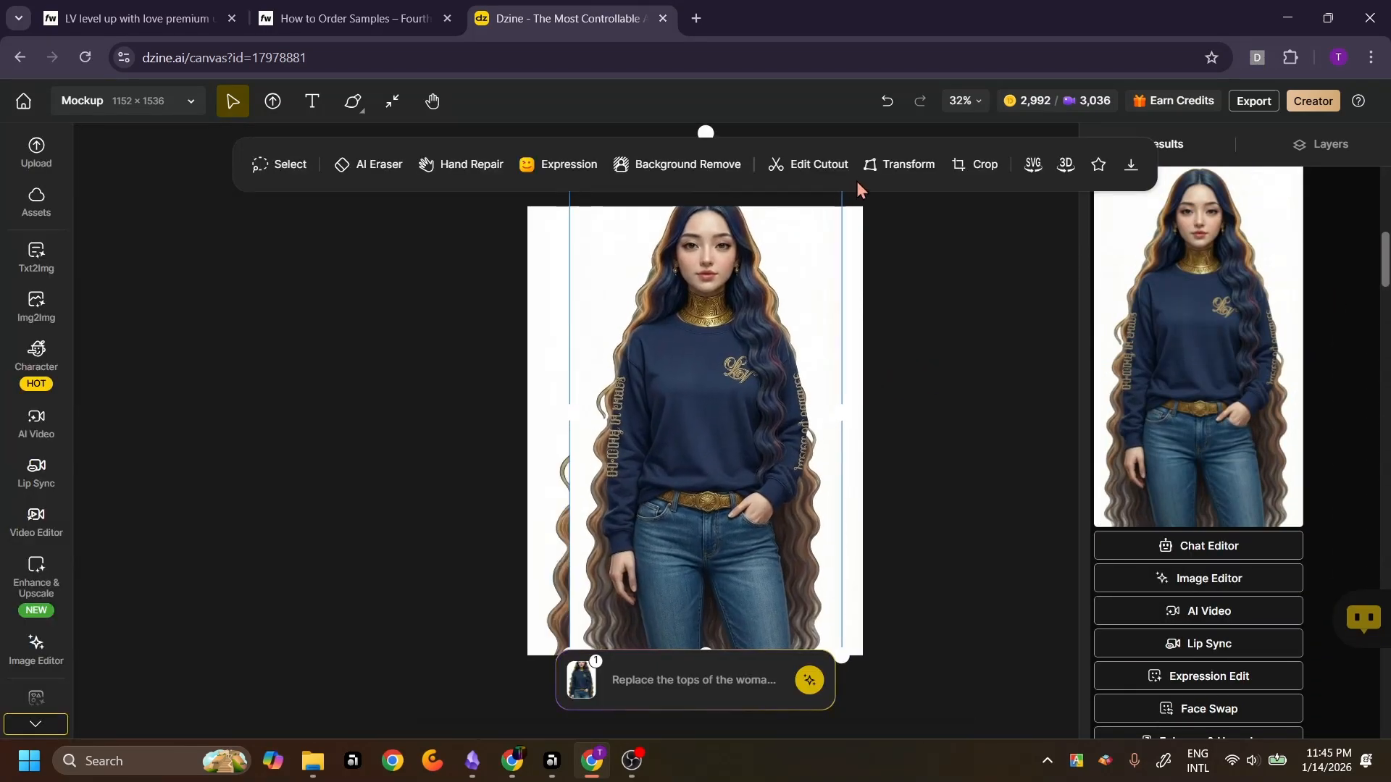
Reposition the placed navy mockup so it is centred on the canvas
{"action": "left_click_drag", "start_coordinate": [616, 473], "coordinate": [590, 475]}
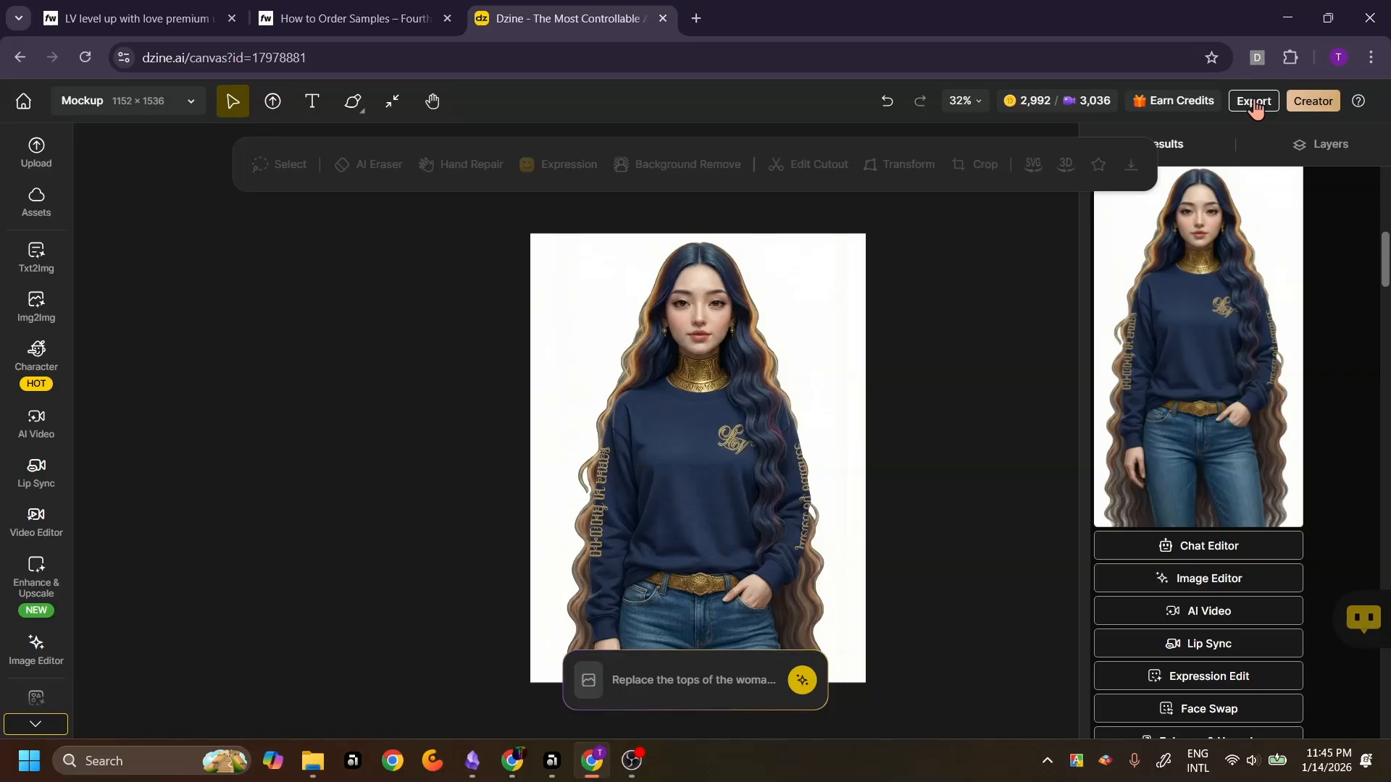
{"action": "left_click", "coordinate": [1254, 102]}
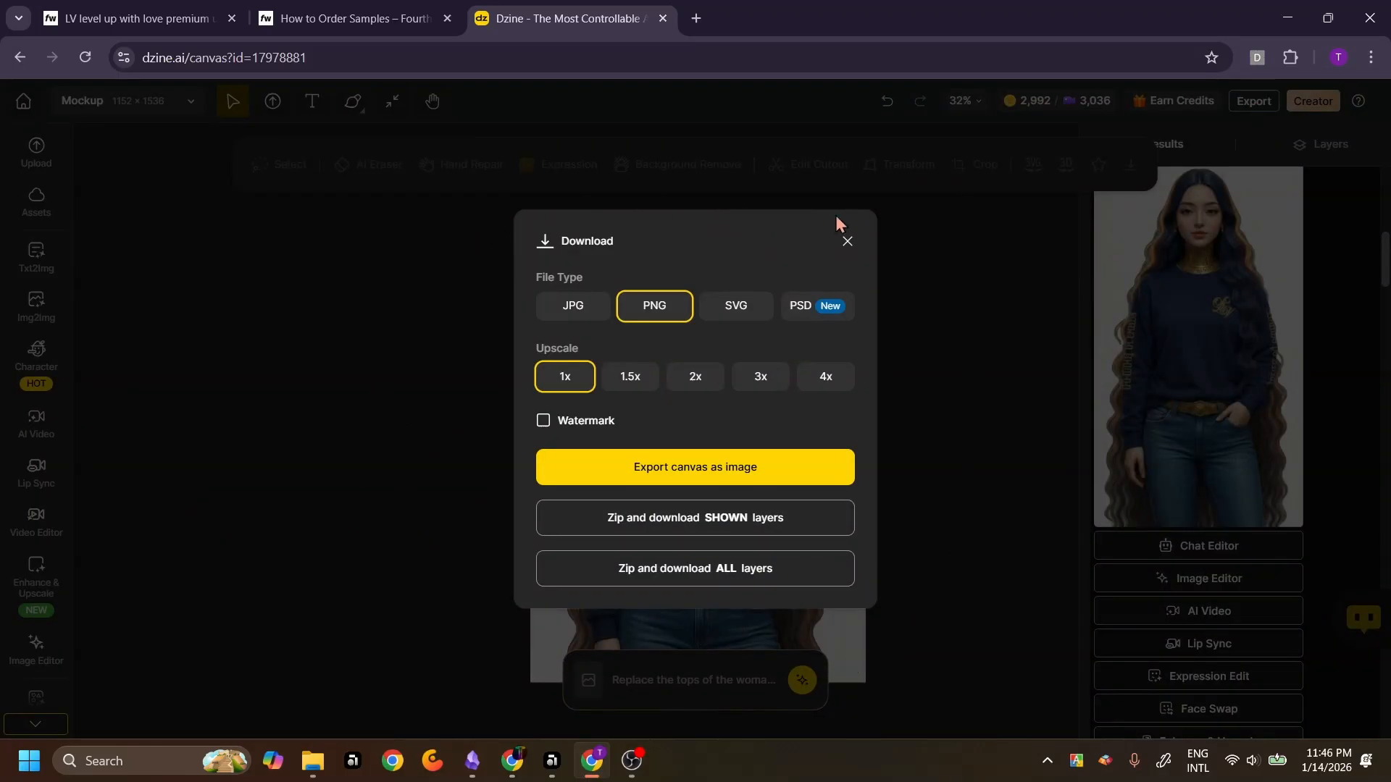
{"action": "left_click", "coordinate": [847, 242]}
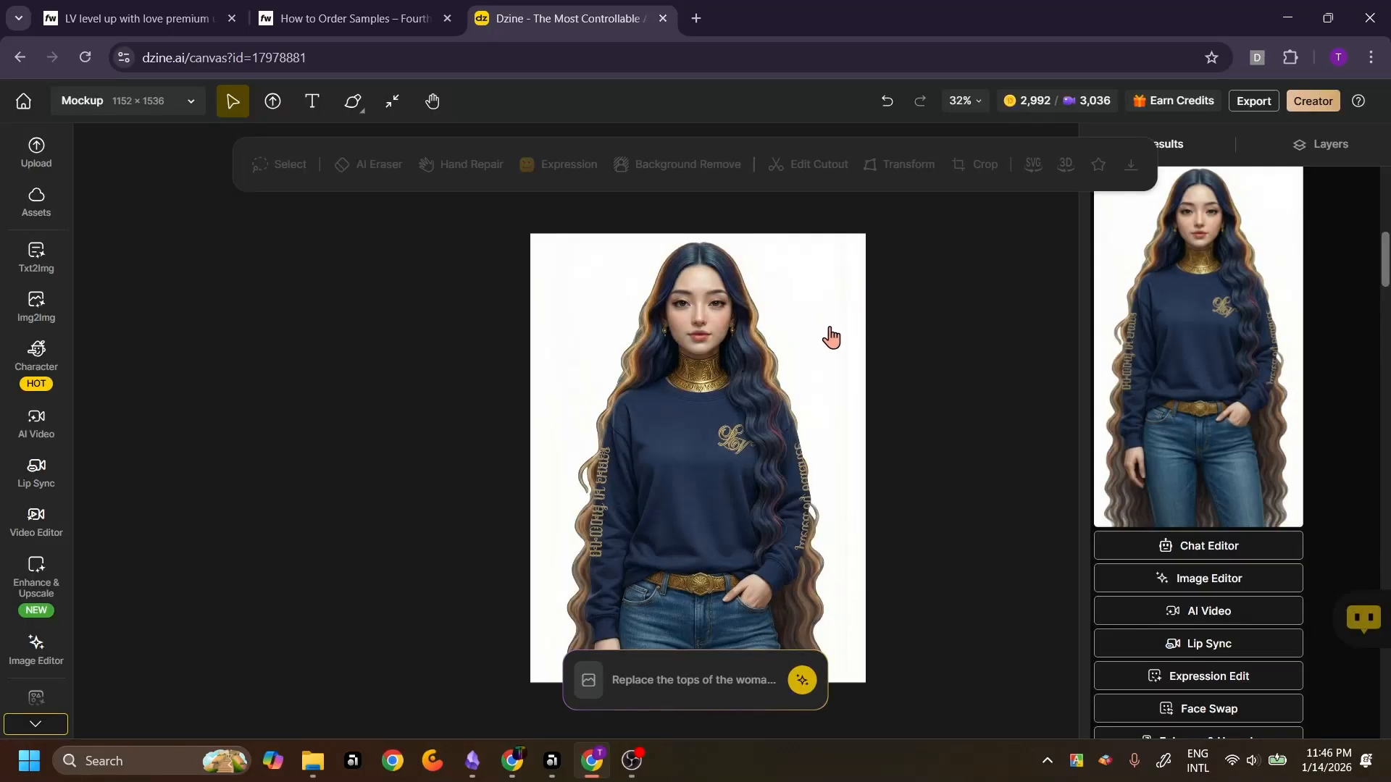
{"action": "left_click", "coordinate": [733, 511]}
{"action": "left_click_drag", "start_coordinate": [748, 553], "coordinate": [708, 553]}
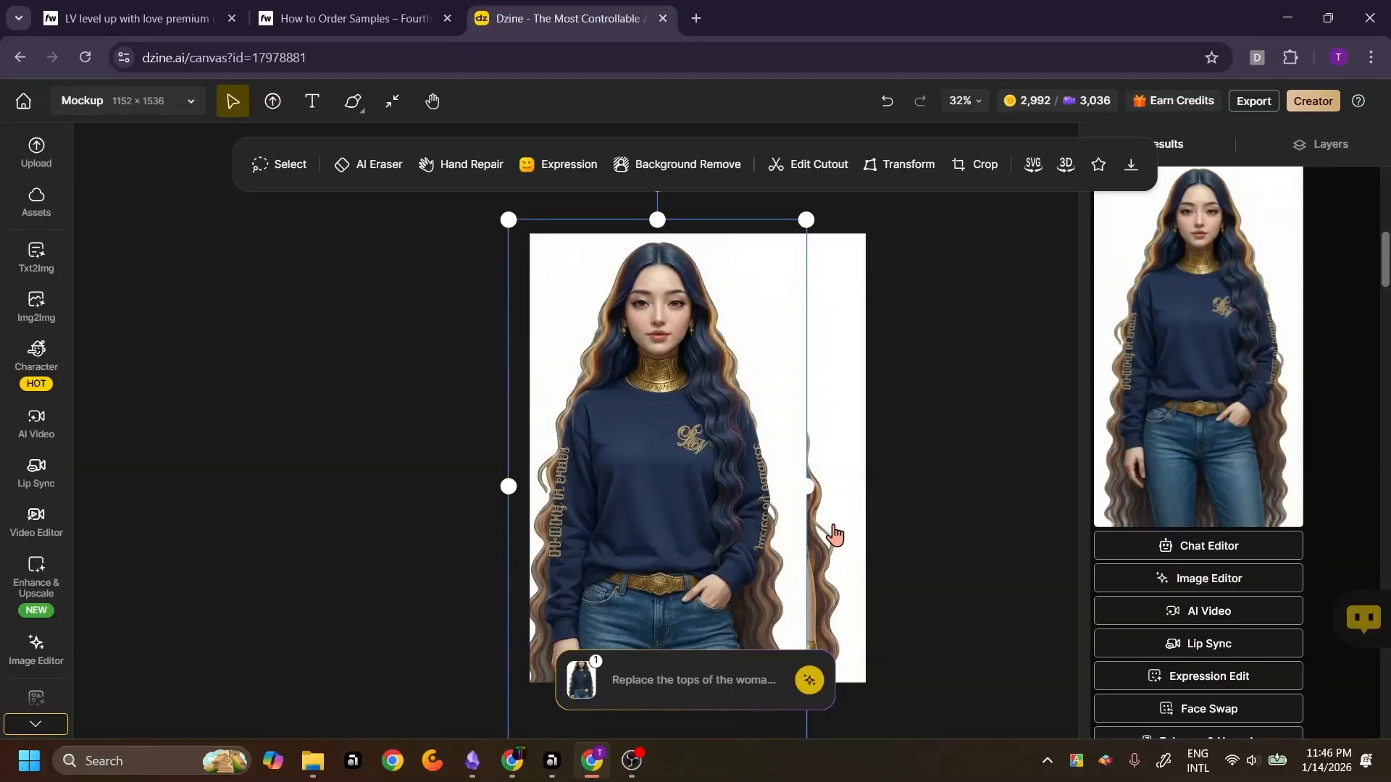
{"action": "left_click_drag", "start_coordinate": [685, 528], "coordinate": [700, 514]}
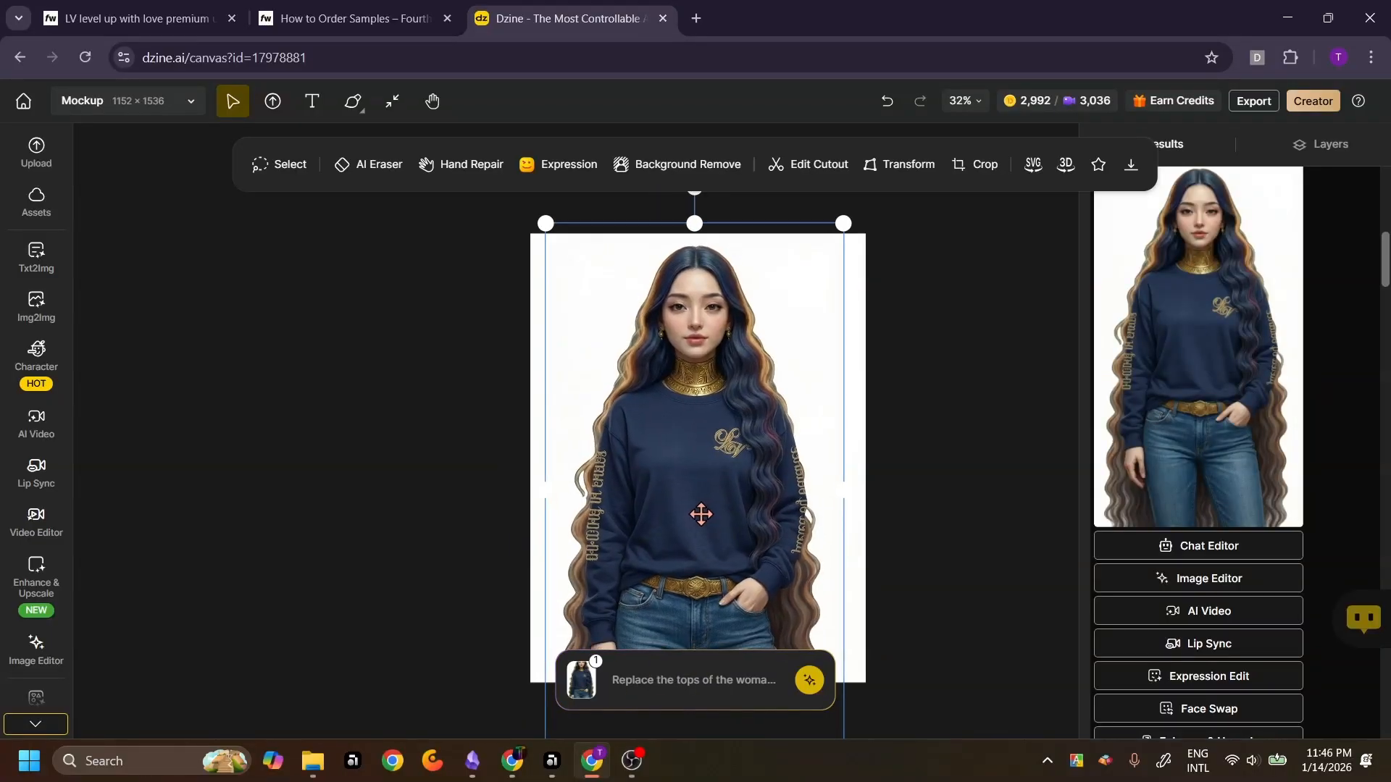
{"action": "left_click", "coordinate": [1046, 208]}
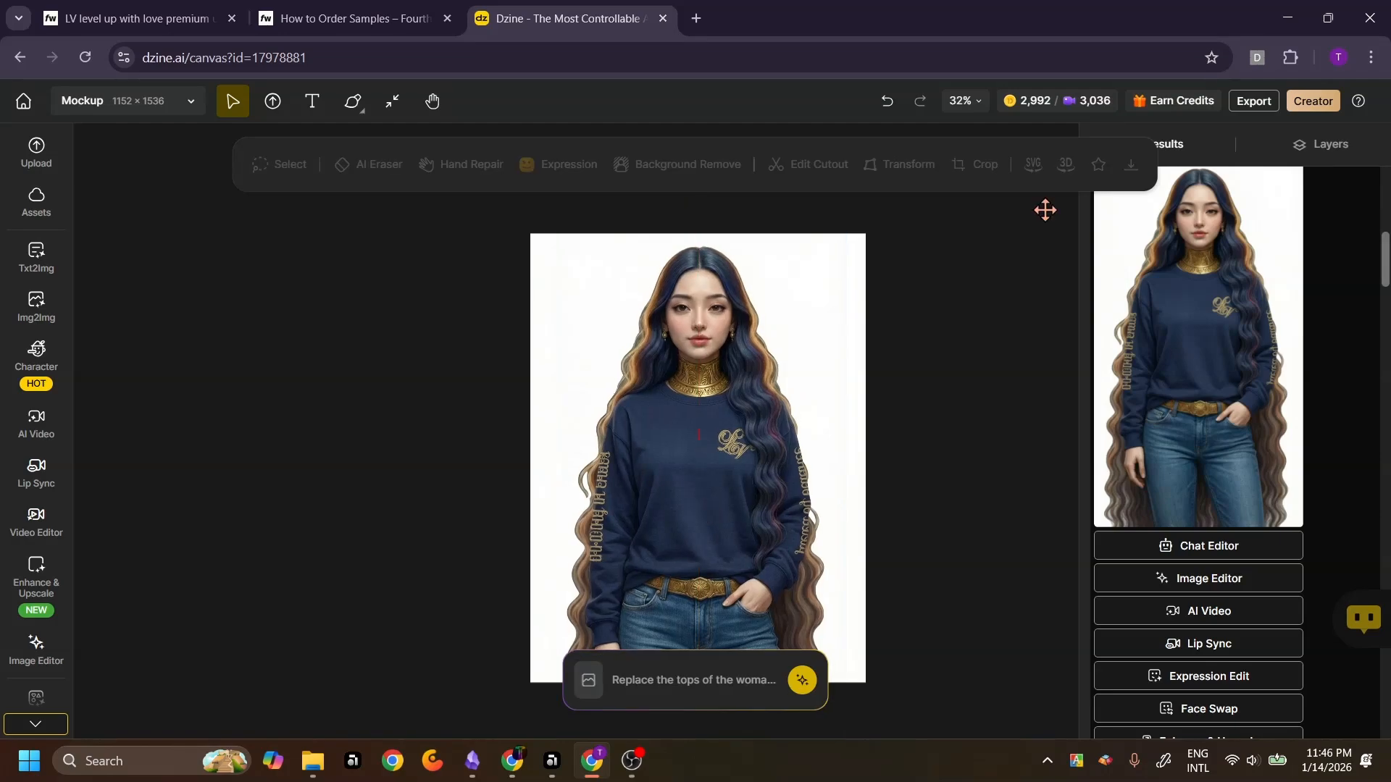
Export the canvas as a 1x PNG into the completed avatar mockup folder named Mockup-FW navy blue sweatshirt 1x
{"action": "left_click", "coordinate": [1258, 102]}
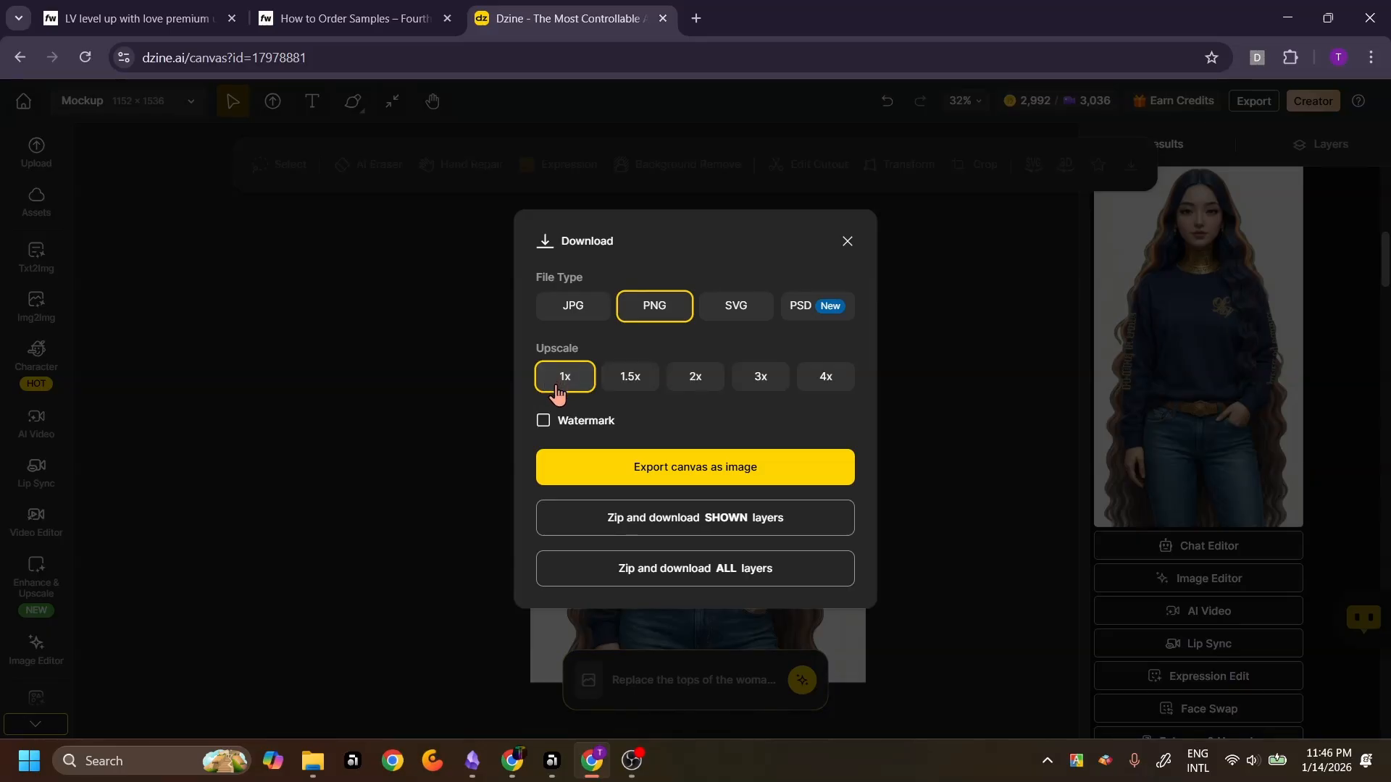
{"action": "left_click", "coordinate": [665, 471]}
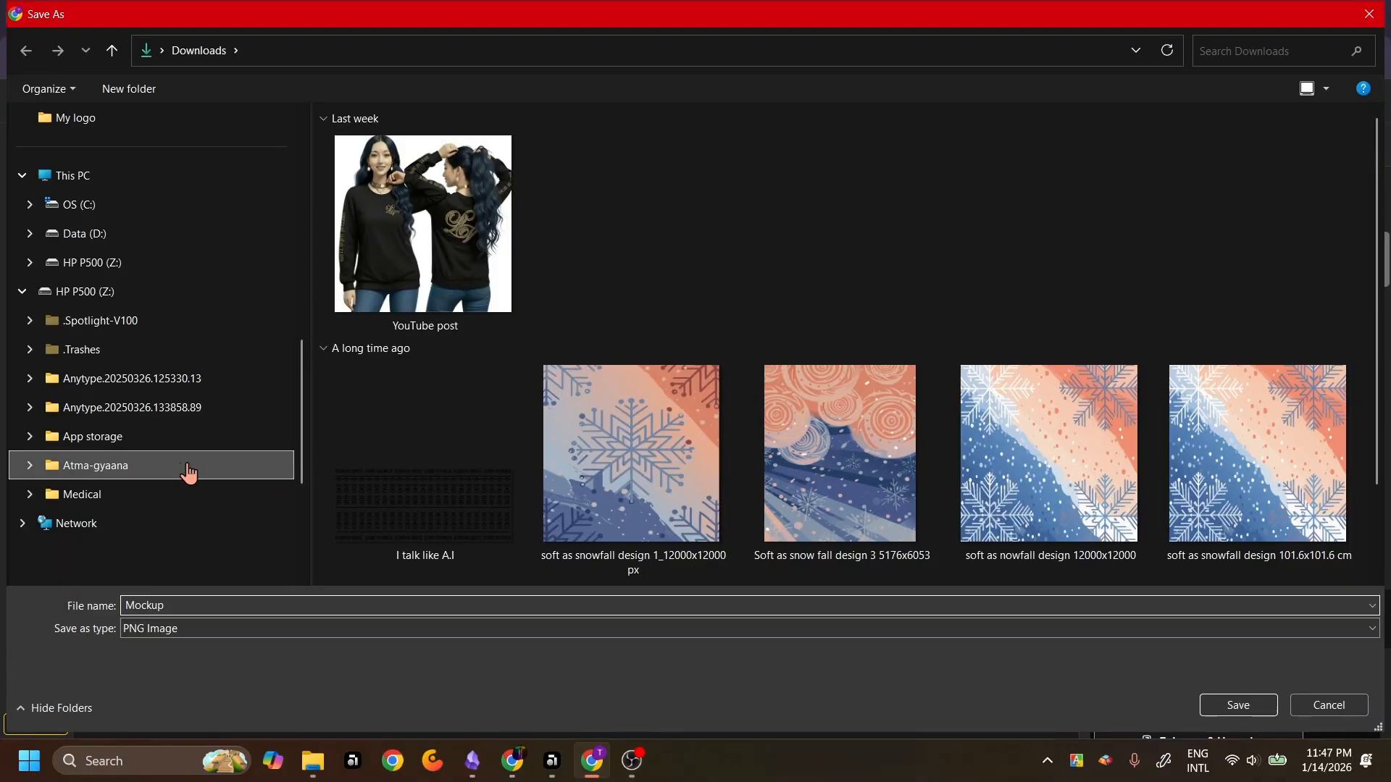
{"action": "left_click", "coordinate": [188, 472]}
{"action": "double_click", "coordinate": [434, 304]}
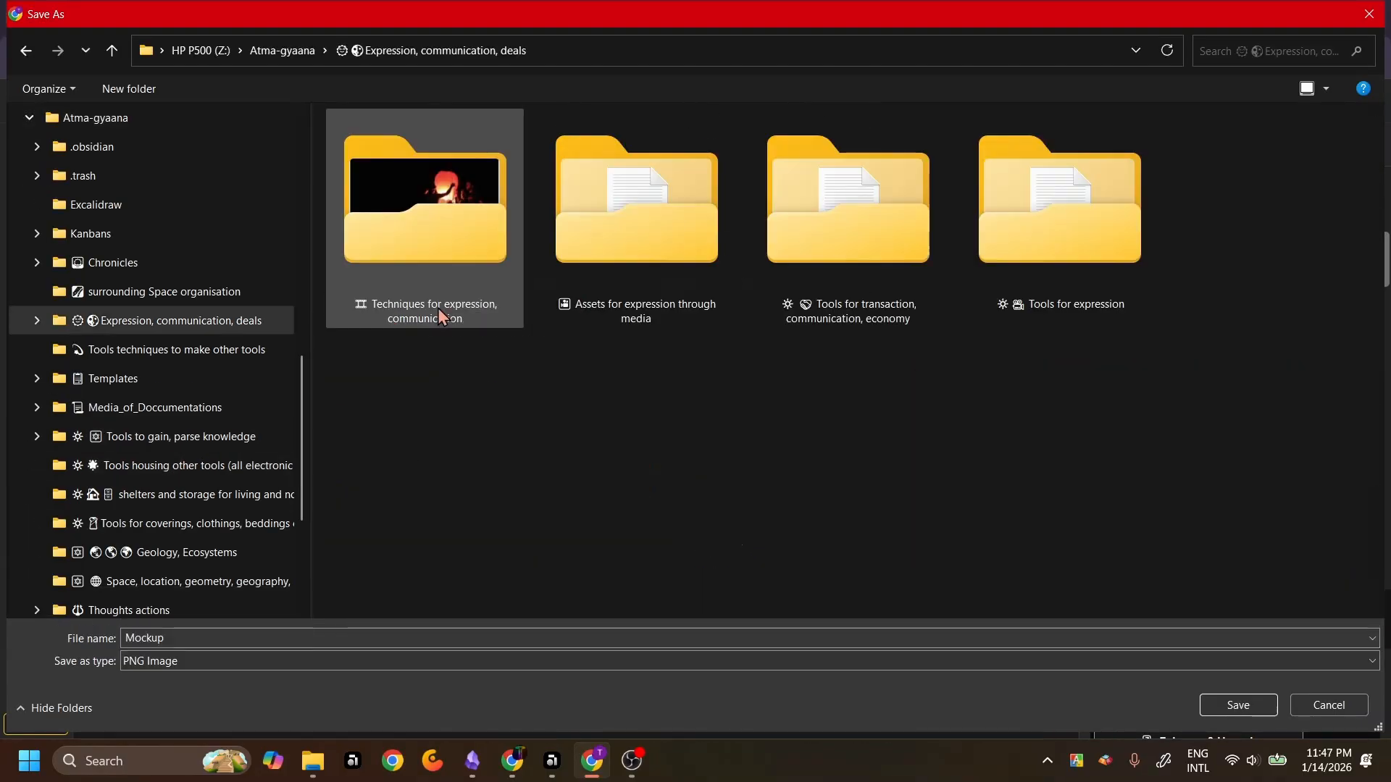
{"action": "double_click", "coordinate": [621, 254]}
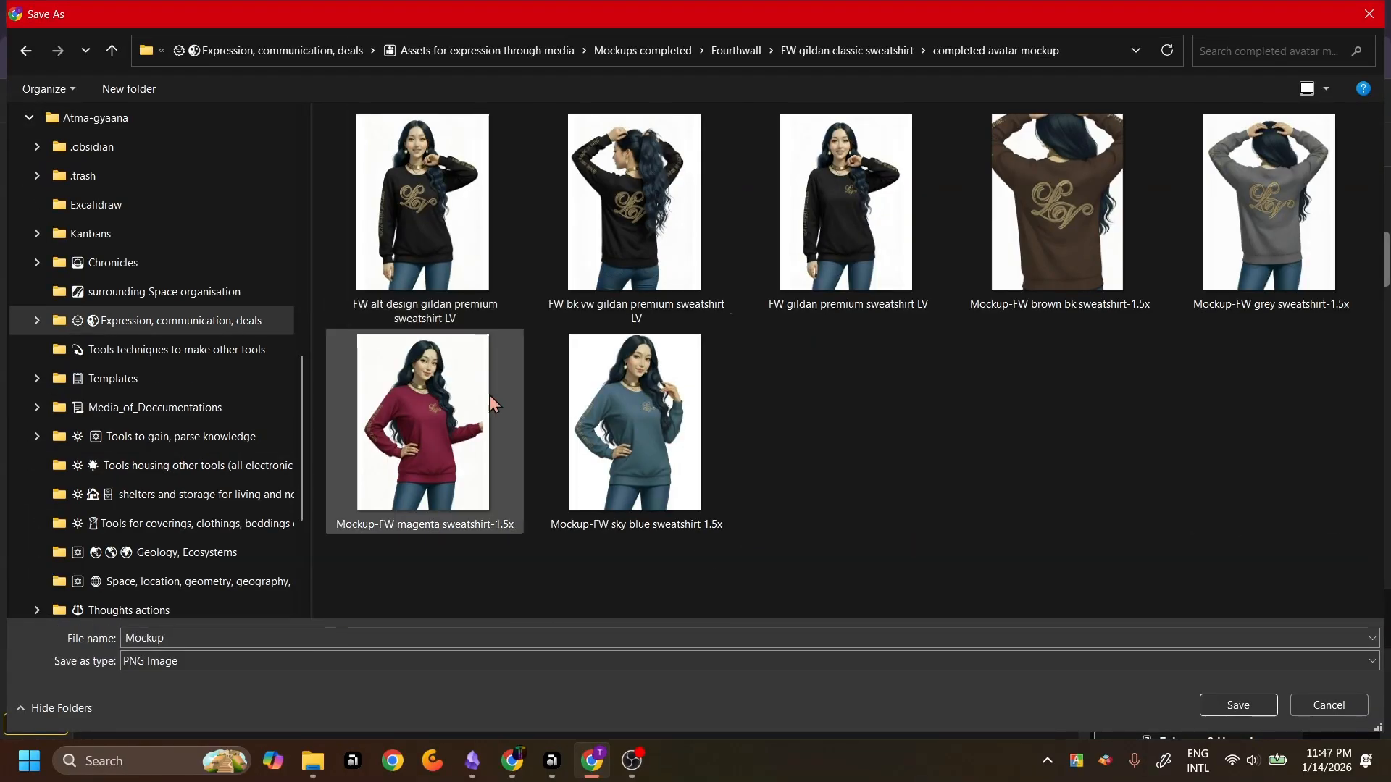
{"action": "left_click", "coordinate": [481, 638]}
{"action": "type", "text": "-FW navy blue sweatshirt-1x"}
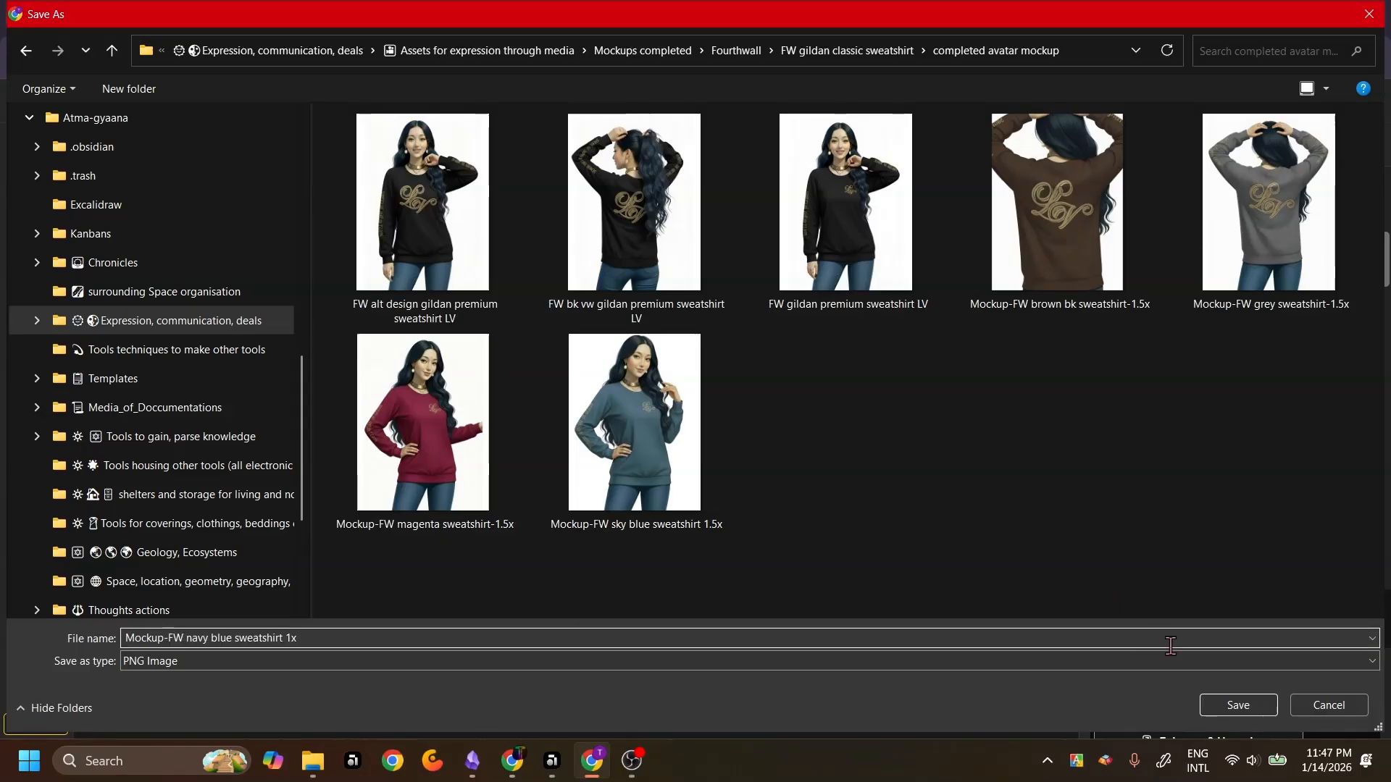
{"action": "left_click", "coordinate": [1236, 709]}
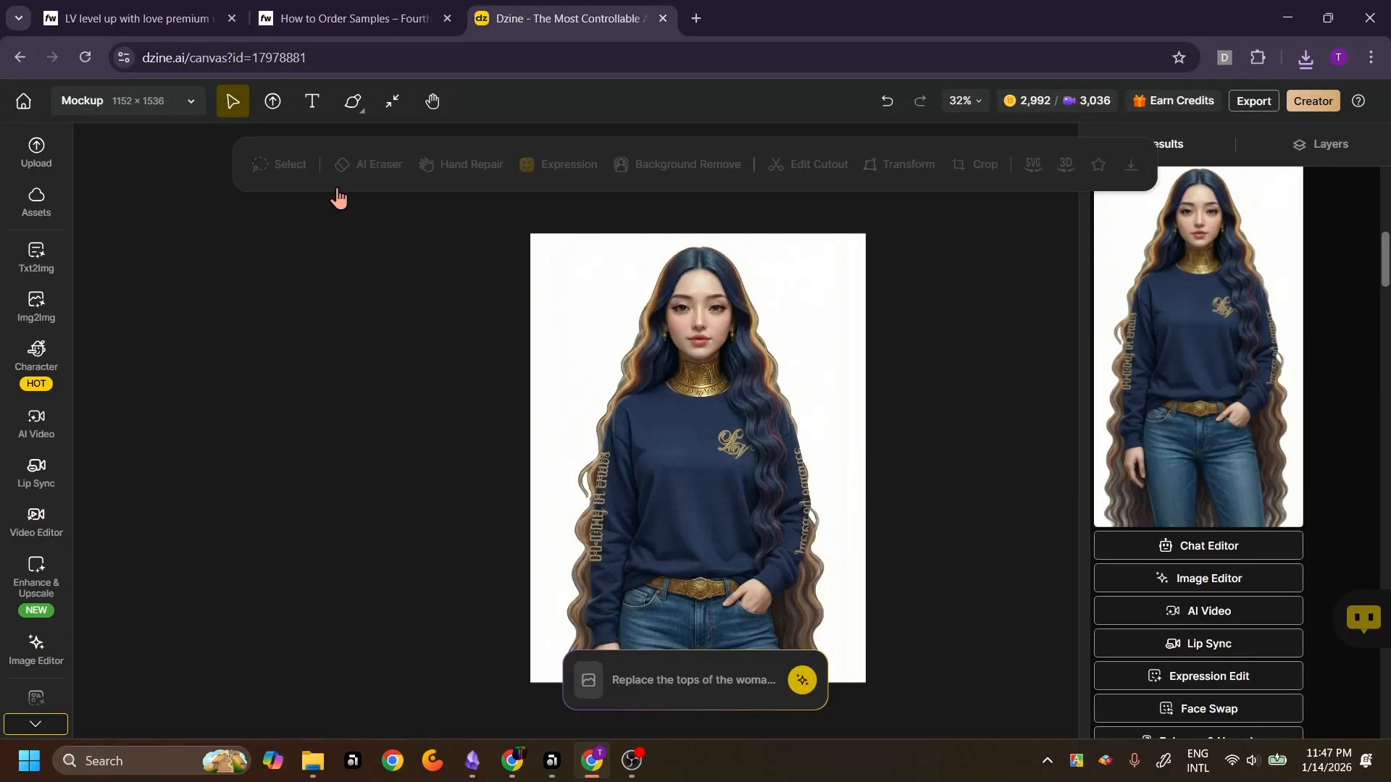
Switch to the Fourthwall product page and upload the navy mockup file as a new photo for the navy colour
{"action": "left_click", "coordinate": [154, 18]}
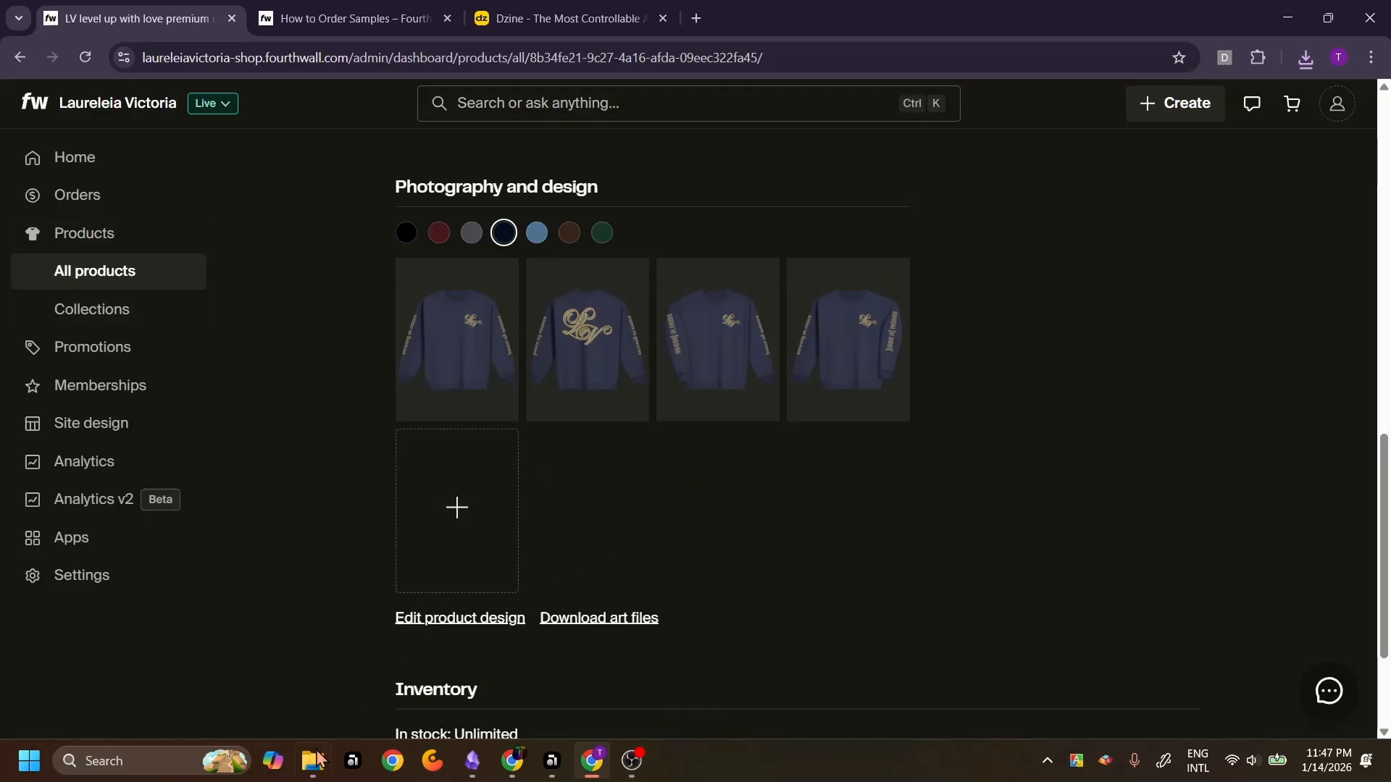
{"action": "mouse_move", "coordinate": [312, 761]}
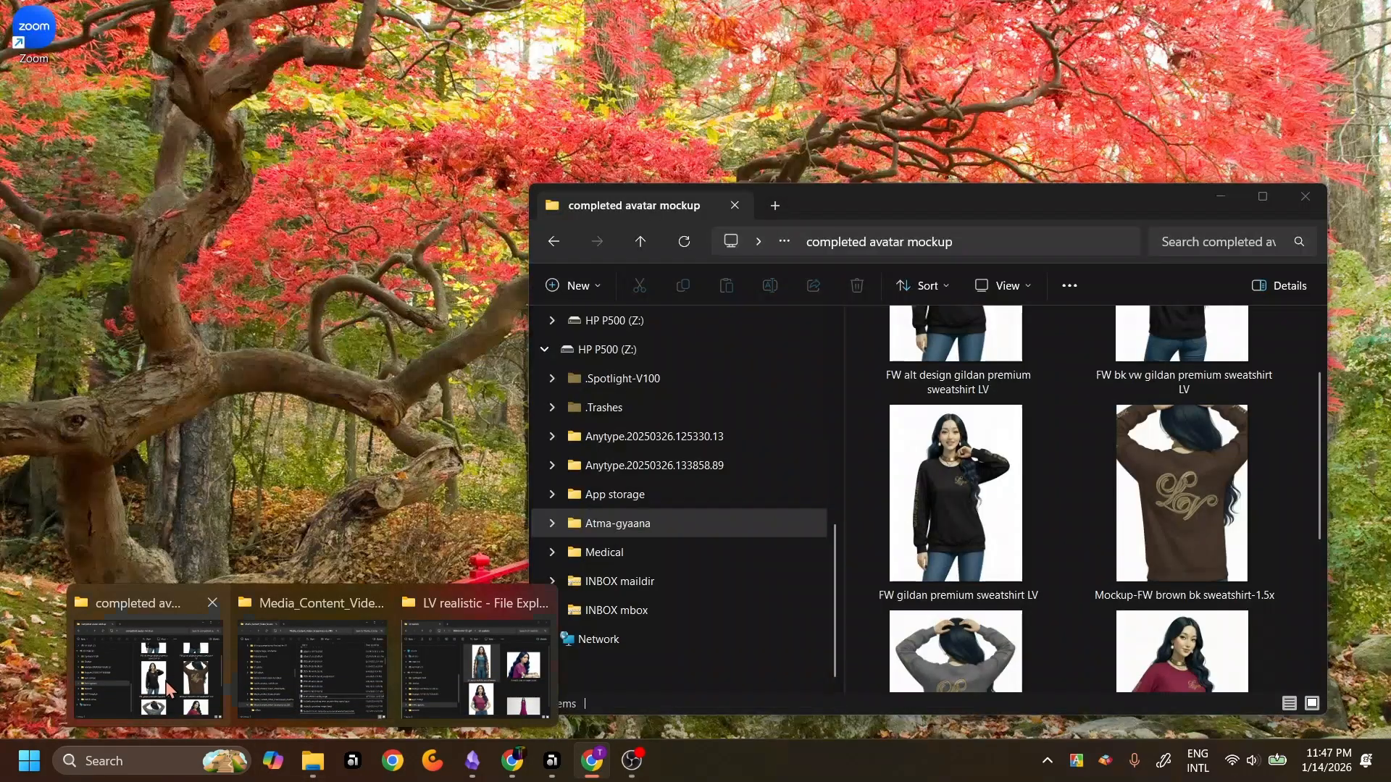
{"action": "left_click", "coordinate": [169, 688]}
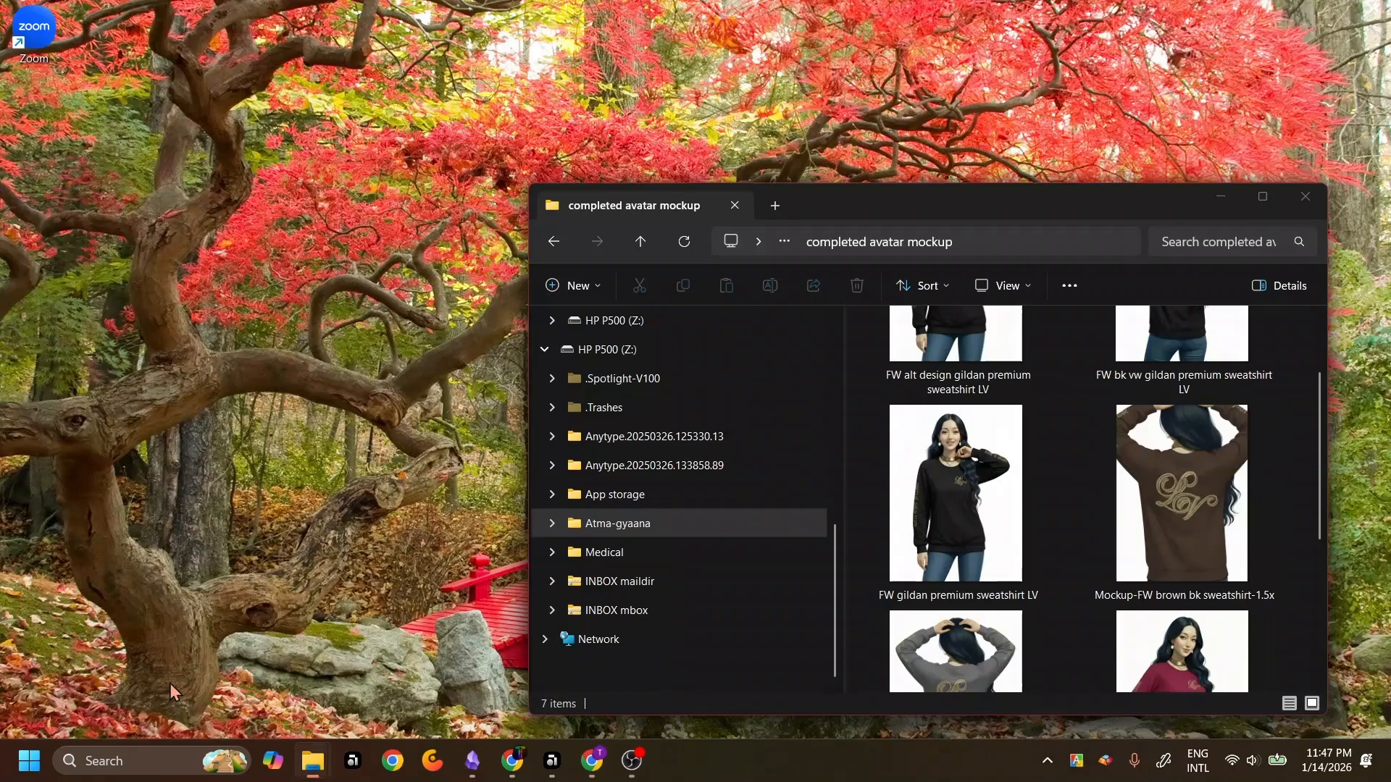
{"action": "scroll", "coordinate": [1321, 391], "scroll_direction": "up", "scroll_amount": 2}
{"action": "scroll", "coordinate": [1318, 405], "scroll_direction": "down", "scroll_amount": 5}
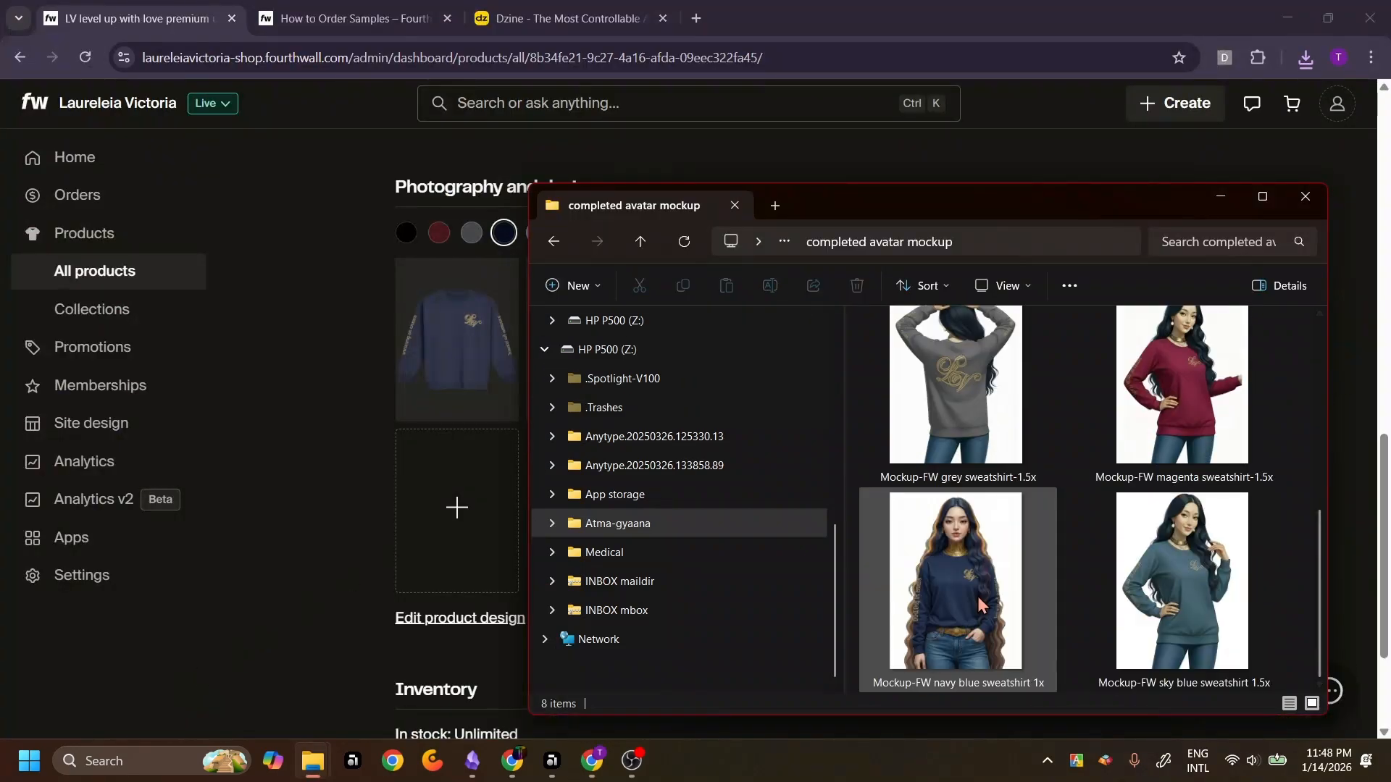
{"action": "left_click_drag", "start_coordinate": [976, 597], "coordinate": [466, 561]}
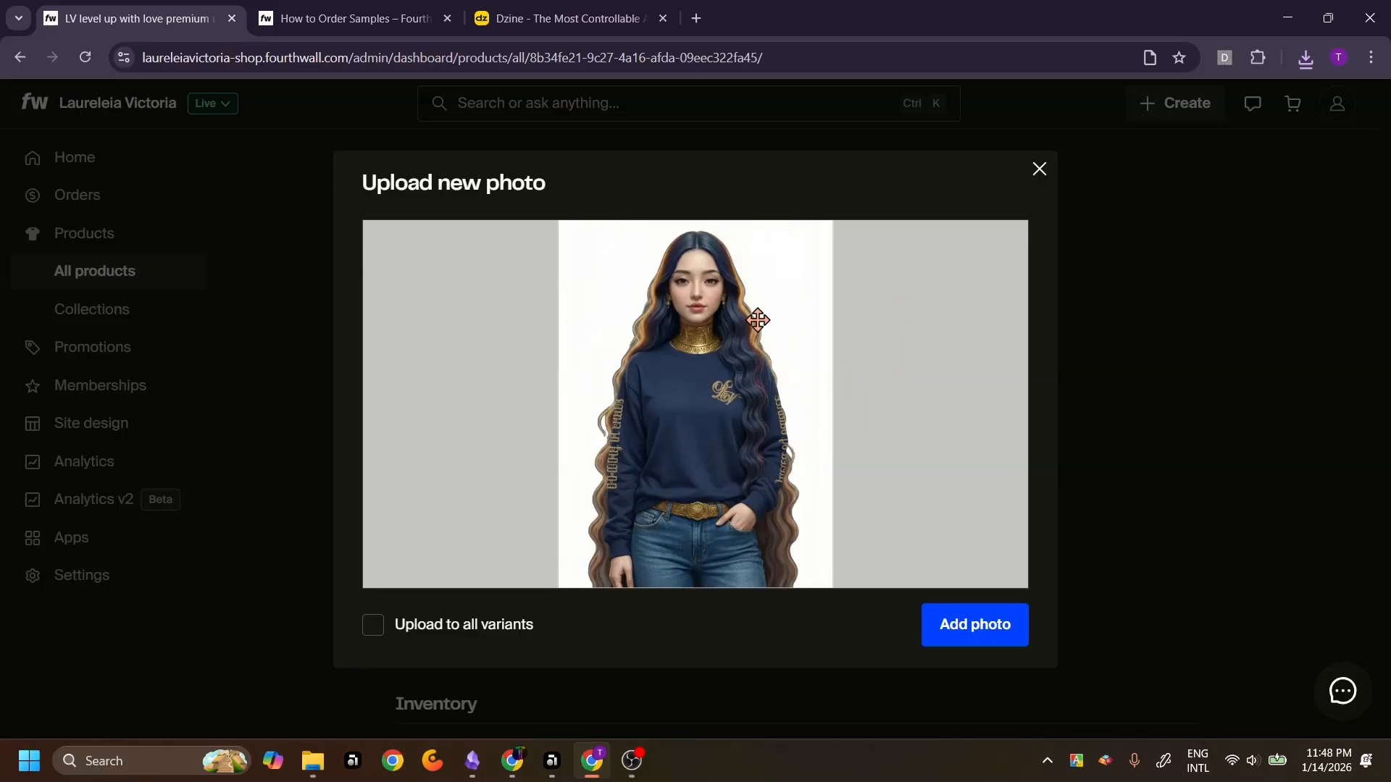
{"action": "left_click", "coordinate": [944, 634]}
Move the navy mockup photo to the first position in the gallery and save the product
{"action": "mouse_move", "coordinate": [499, 457]}
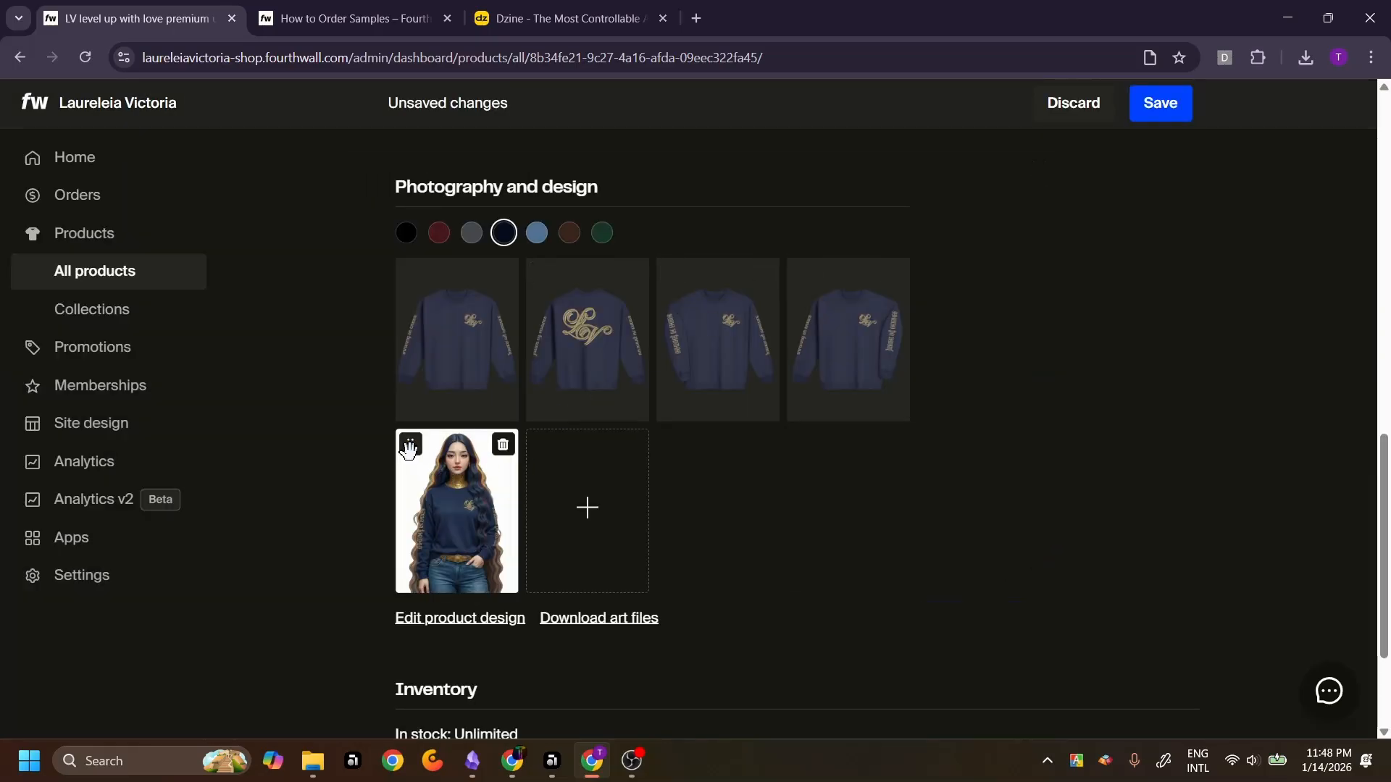
{"action": "left_click_drag", "start_coordinate": [410, 444], "coordinate": [415, 271]}
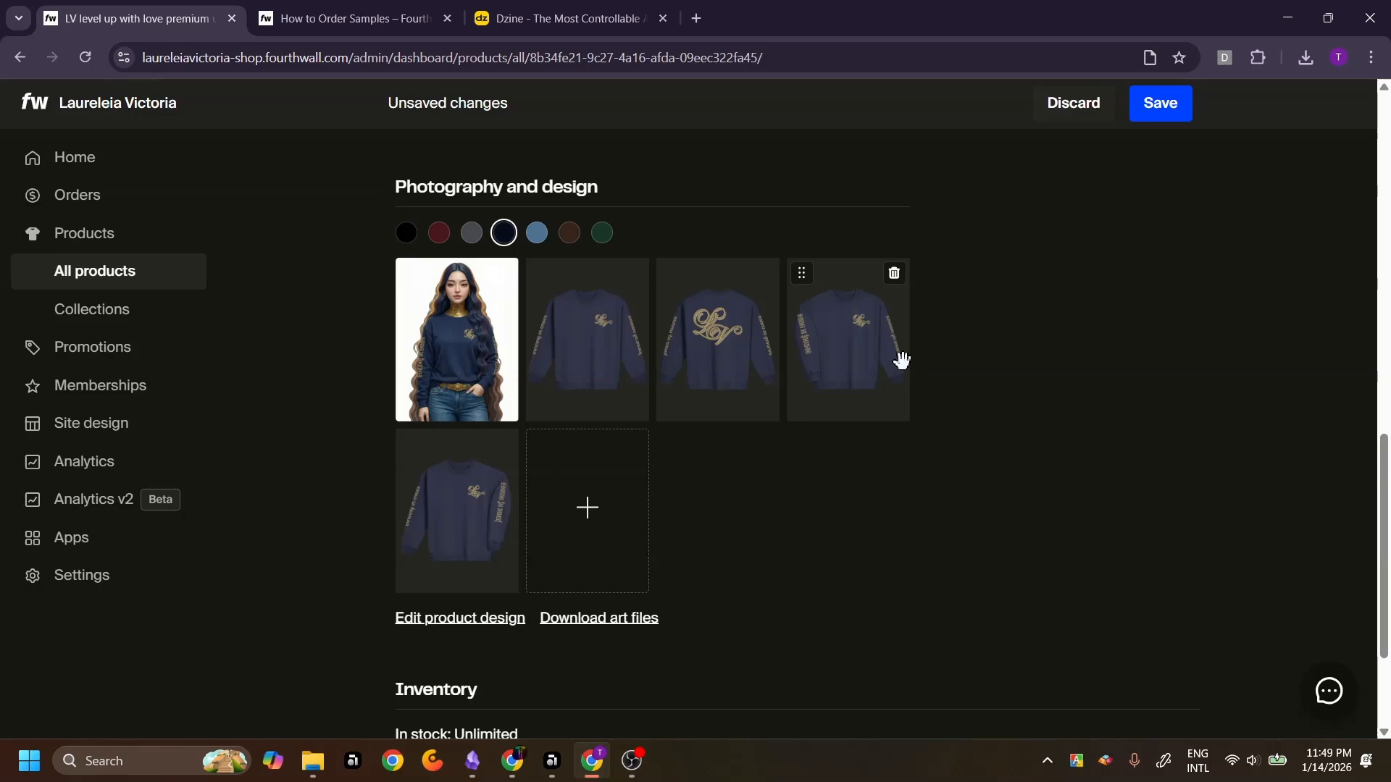
{"action": "scroll", "coordinate": [901, 360], "scroll_direction": "down", "scroll_amount": 3}
{"action": "scroll", "coordinate": [900, 360], "scroll_direction": "up", "scroll_amount": 3}
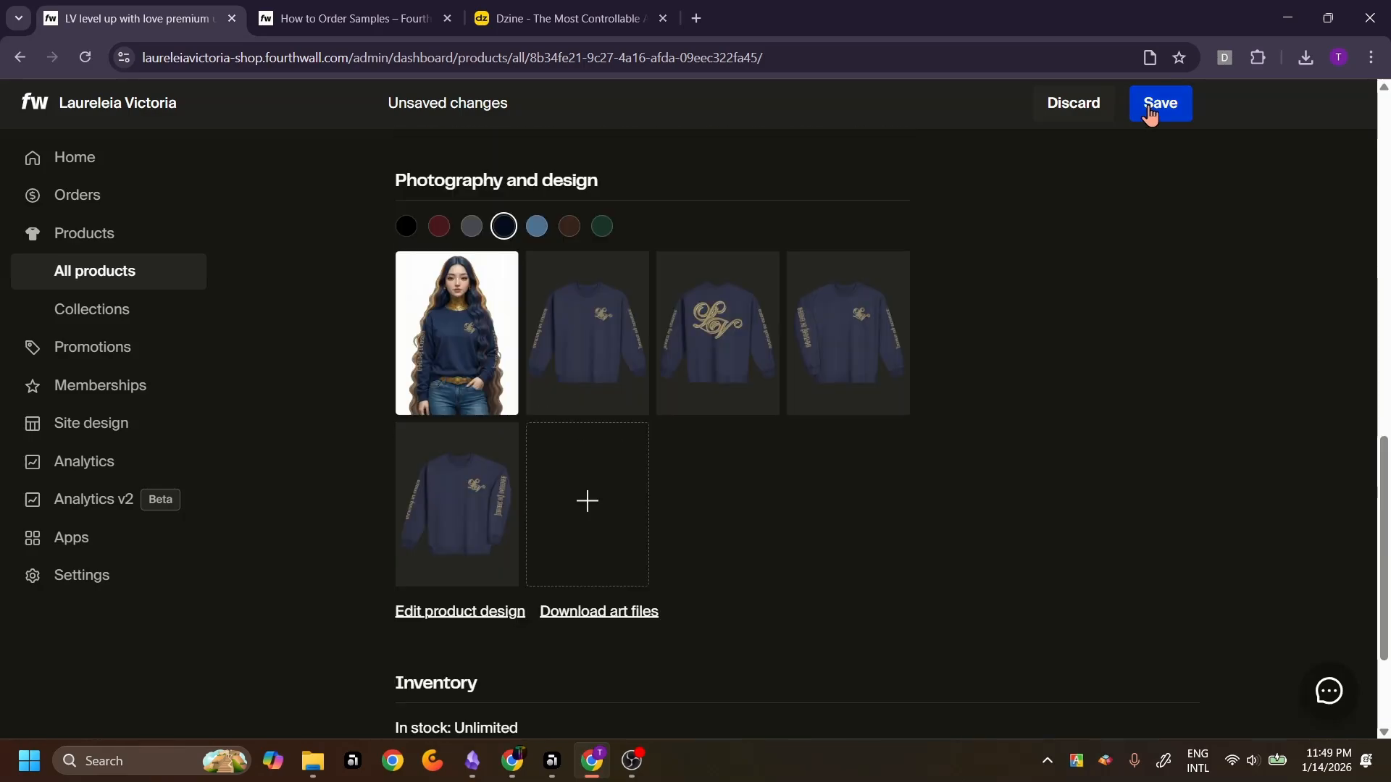
{"action": "left_click", "coordinate": [1157, 103]}
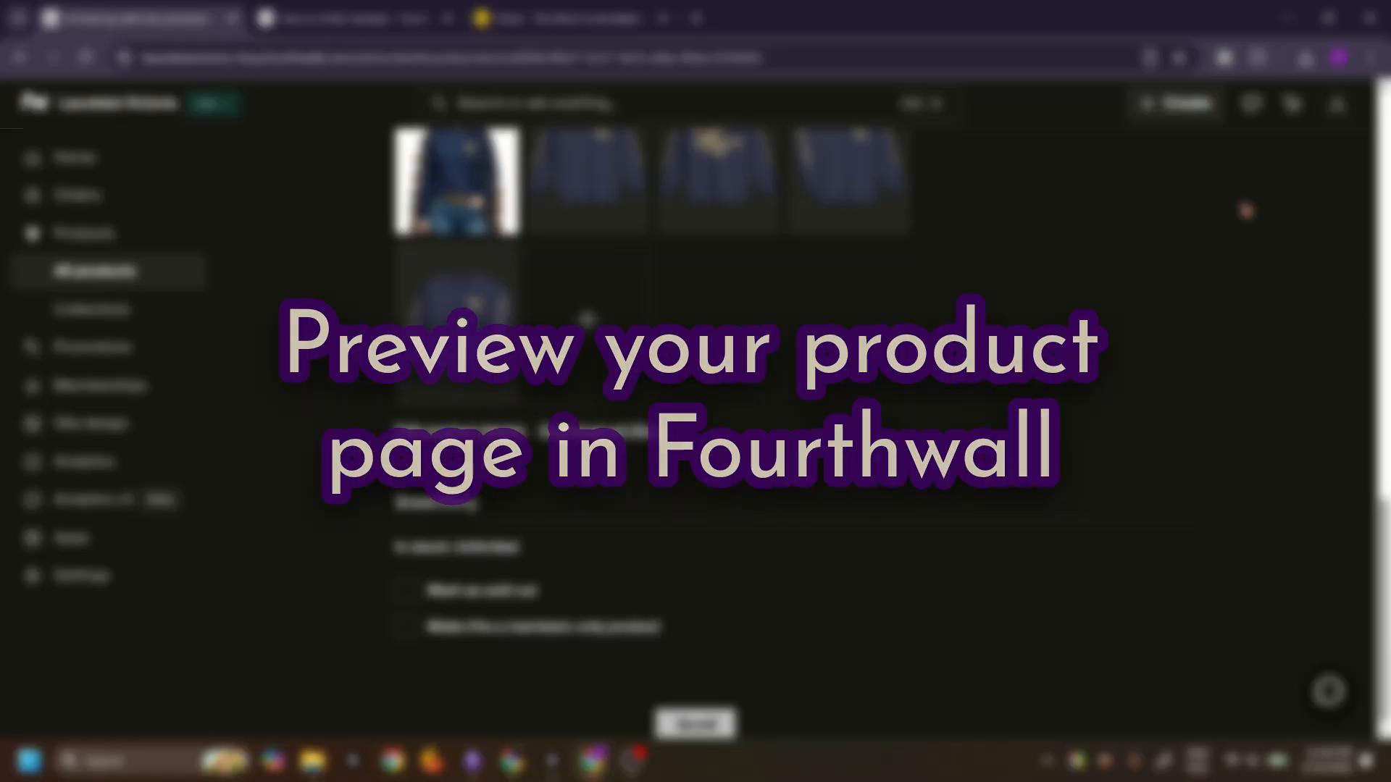
{"action": "scroll", "coordinate": [1246, 211], "scroll_direction": "up", "scroll_amount": 6}
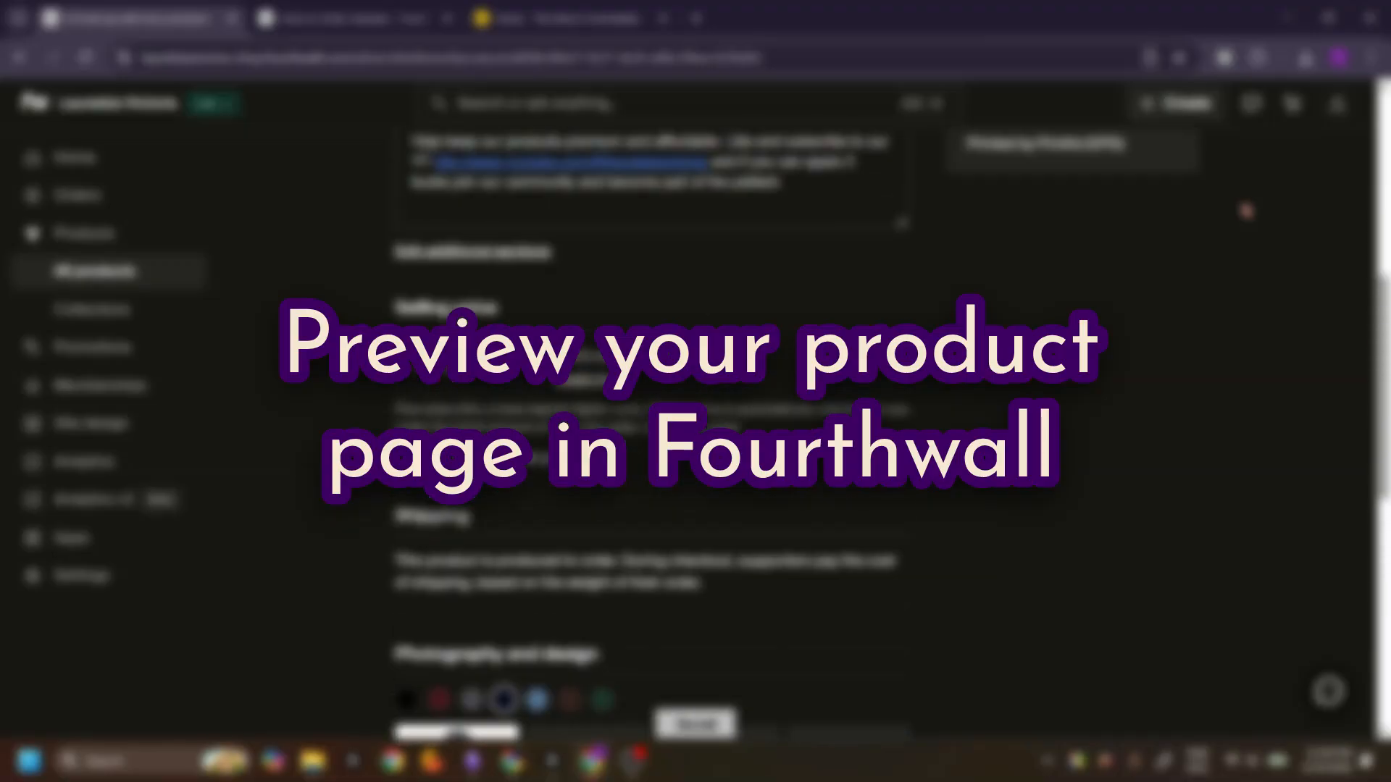
Copy the product link, open the live product page in a new tab to preview its photos and colours, then close it
{"action": "scroll", "coordinate": [1246, 211], "scroll_direction": "up", "scroll_amount": 7}
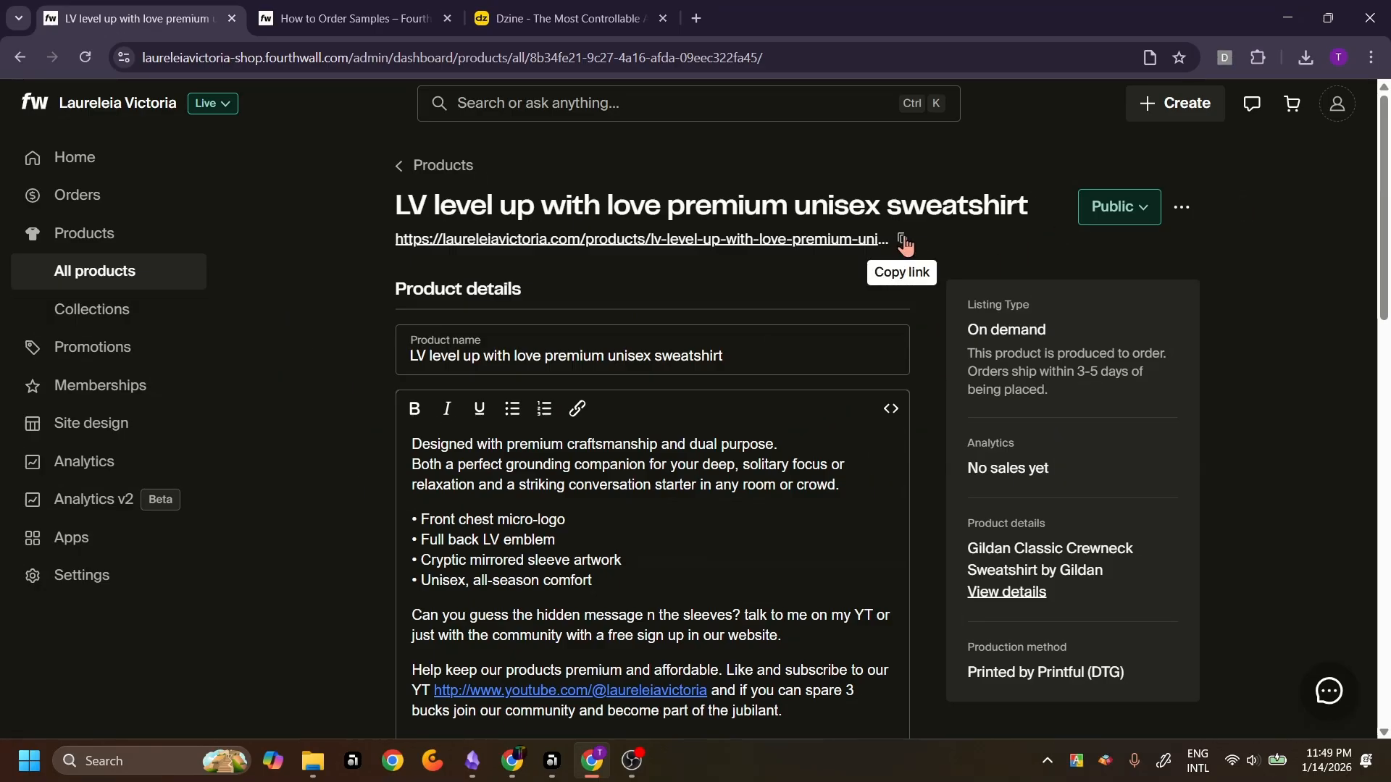
{"action": "left_click", "coordinate": [902, 238]}
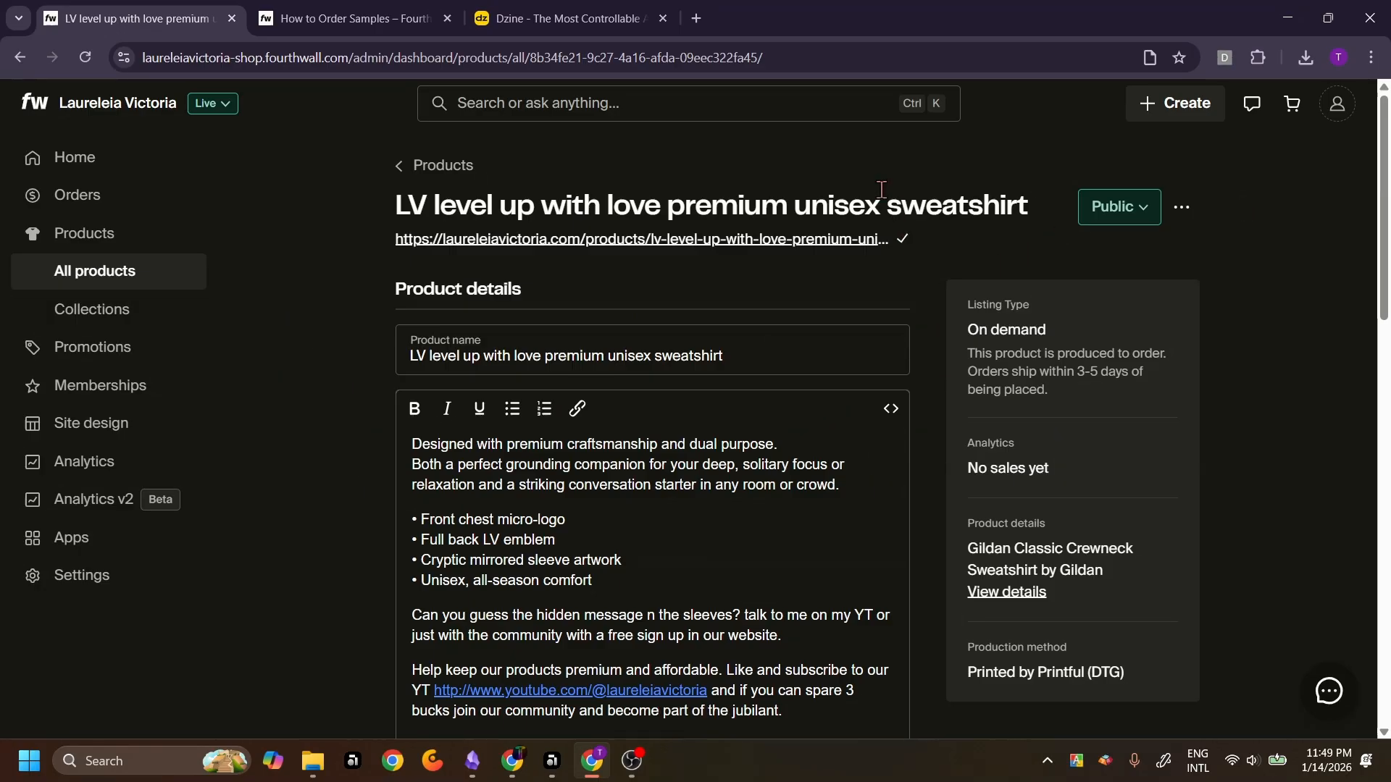
{"action": "left_click", "coordinate": [697, 19]}
{"action": "left_click", "coordinate": [698, 52]}
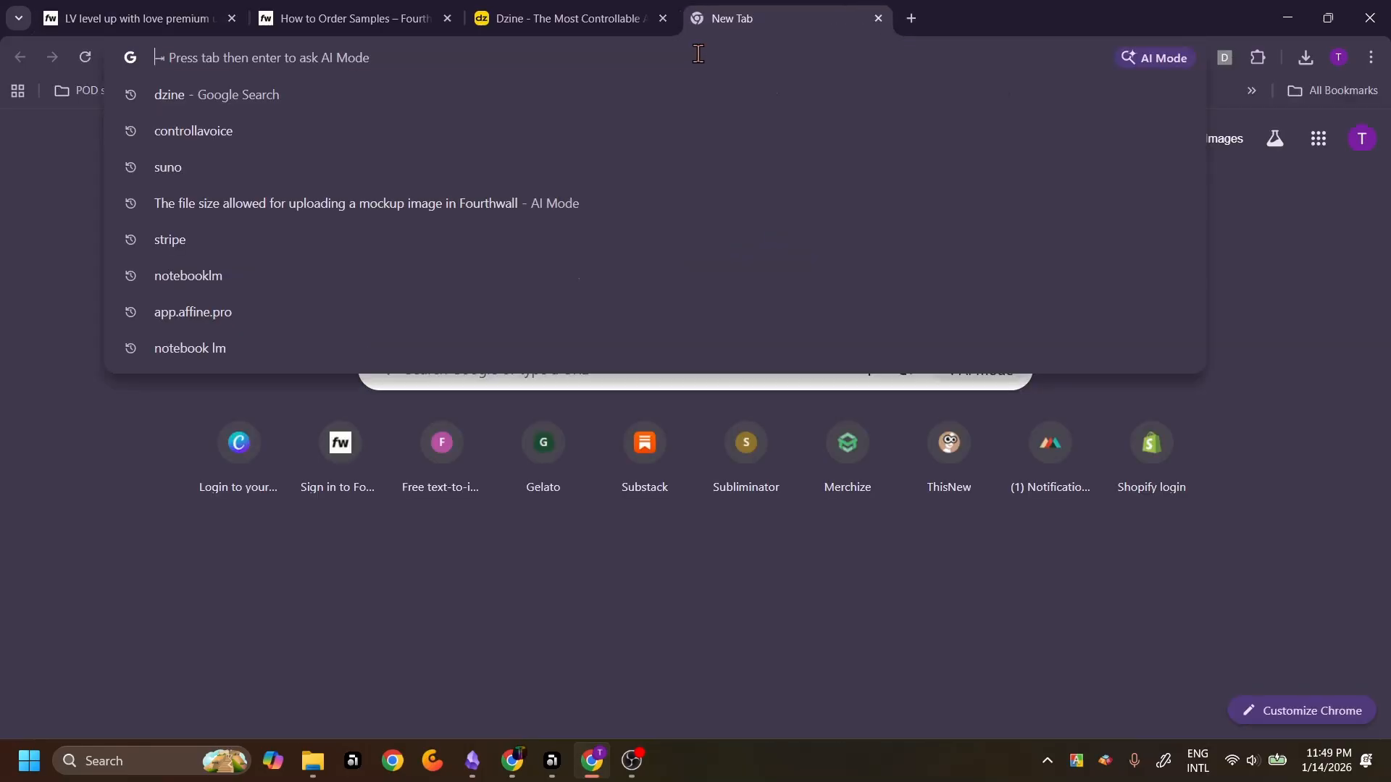
{"action": "type", "text": "https://laureleiavictoria.com/products/lv-level-up-with-love-premium-unisex-sweatshirt"}
{"action": "key", "text": "Return"}
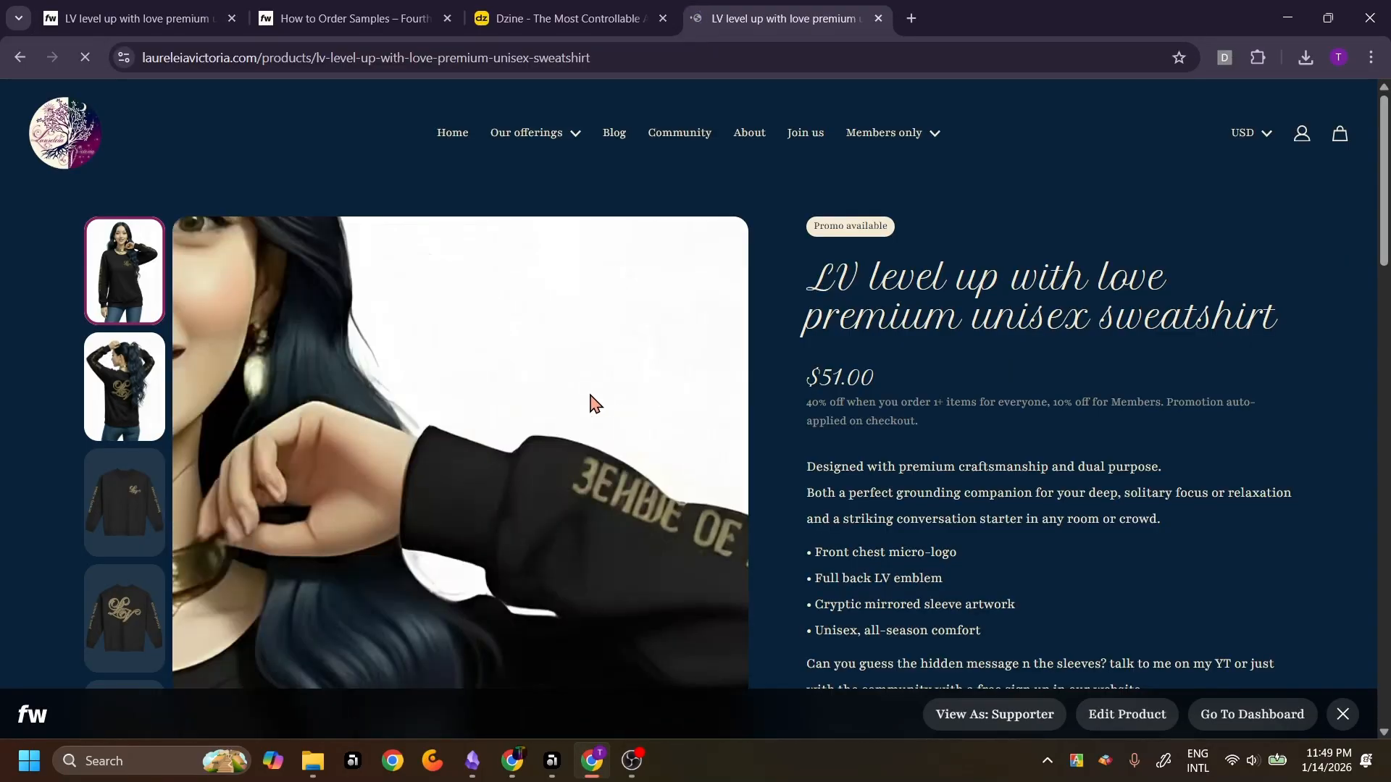
{"action": "scroll", "coordinate": [147, 476], "scroll_direction": "down", "scroll_amount": 6}
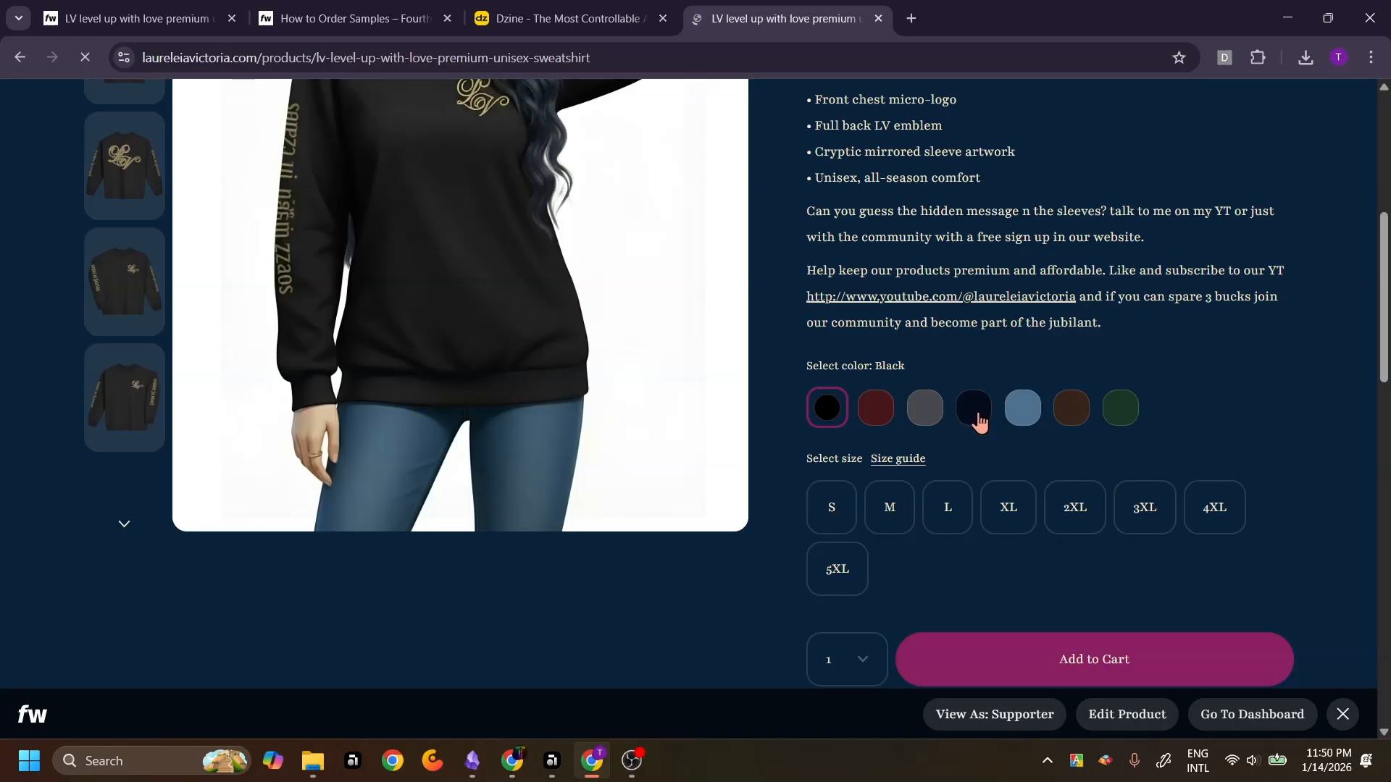
{"action": "scroll", "coordinate": [983, 241], "scroll_direction": "up", "scroll_amount": 5}
{"action": "key", "text": "ctrl+w"}
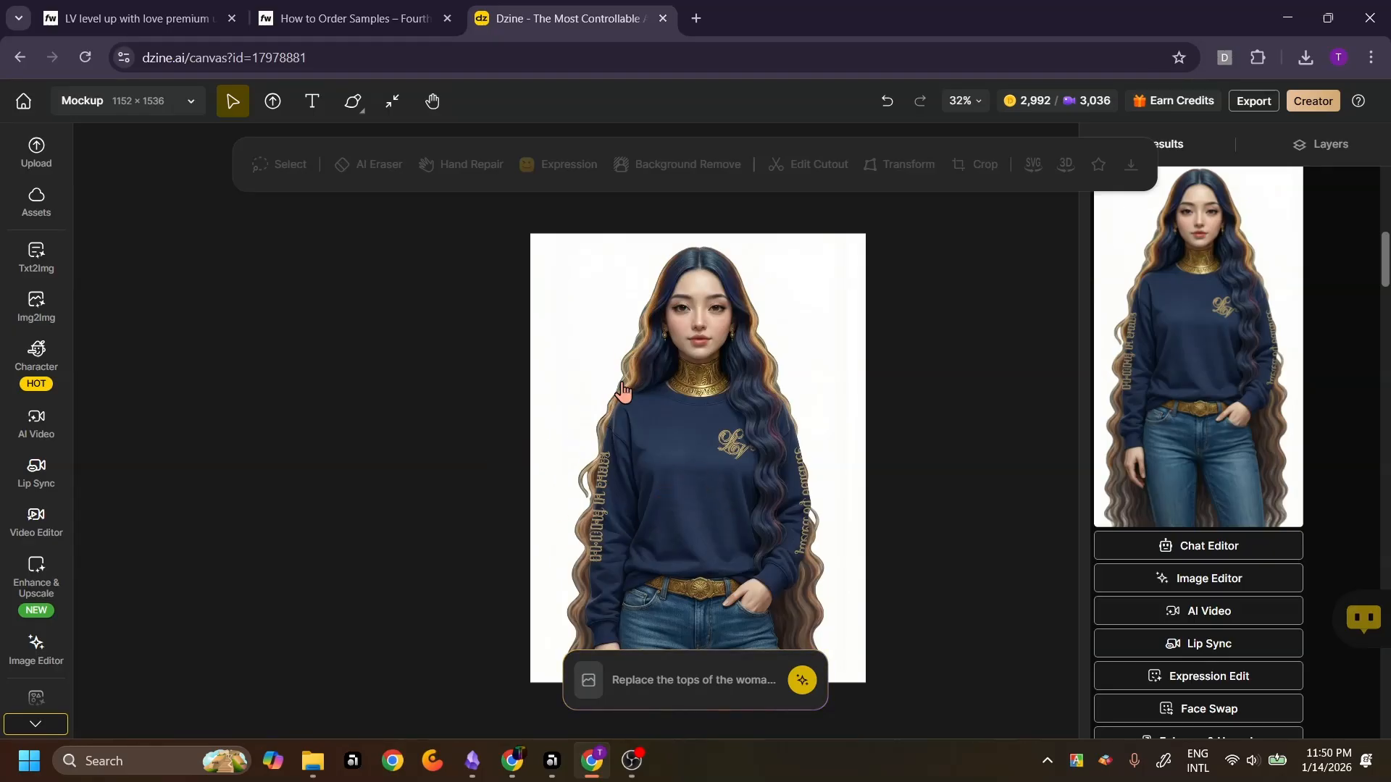
Place the green sweatshirt design from the FW LV designs asset folder onto the canvas
{"action": "left_click", "coordinate": [33, 206]}
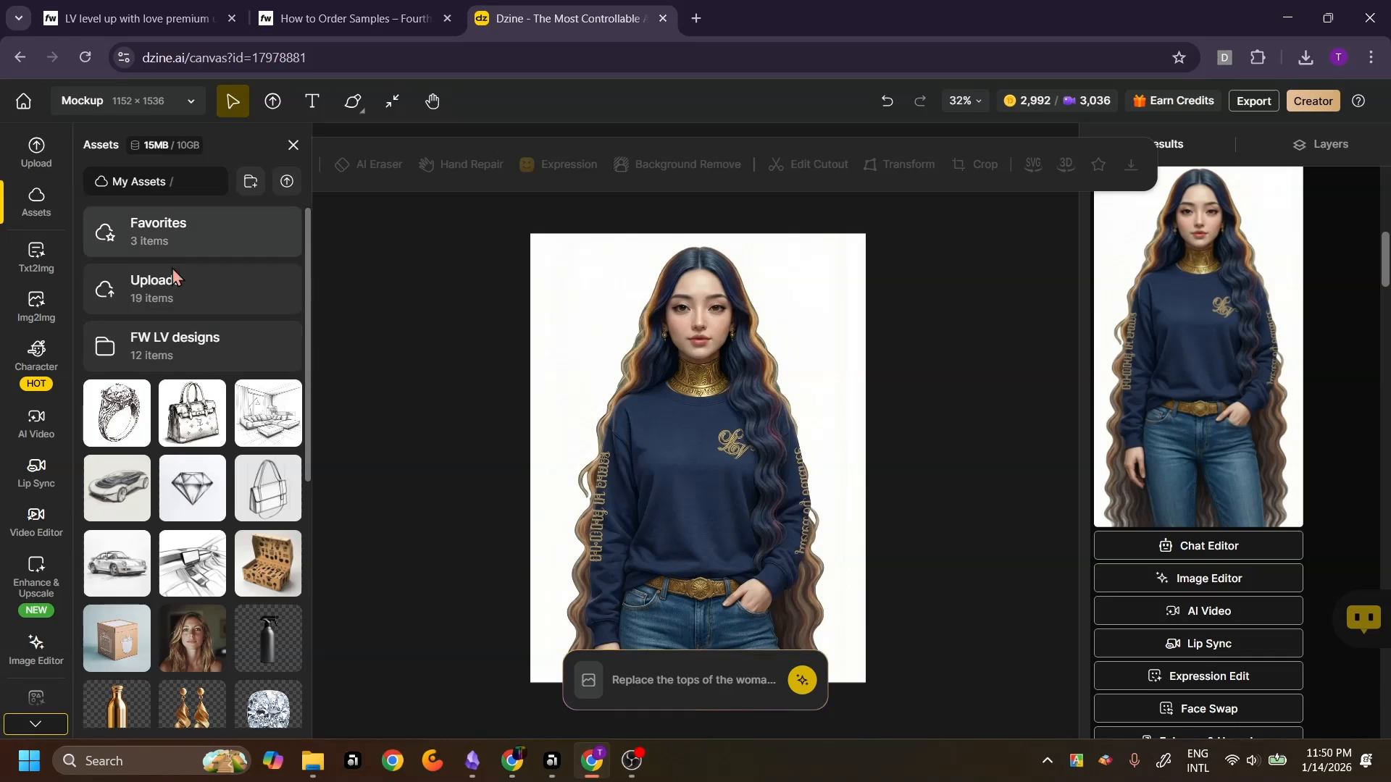
{"action": "left_click", "coordinate": [156, 347]}
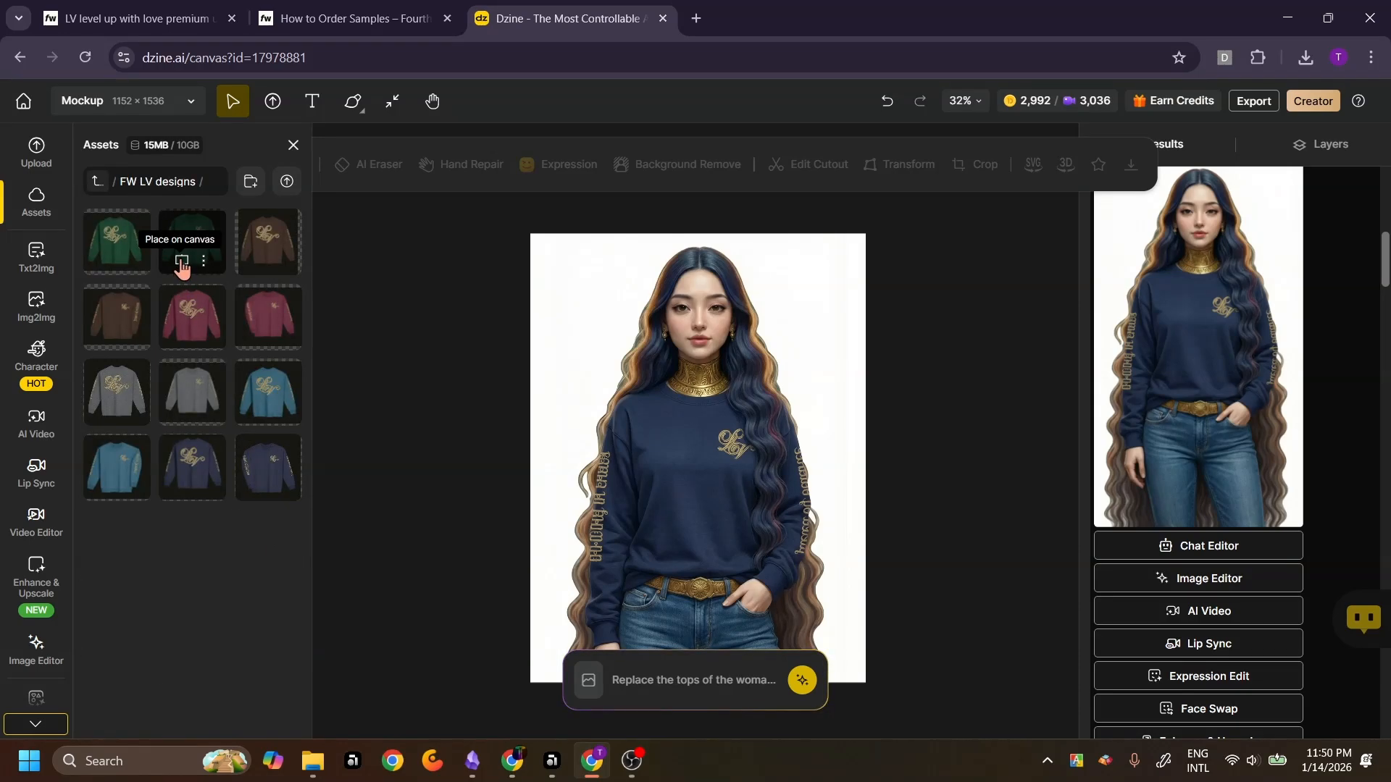
{"action": "left_click", "coordinate": [181, 263]}
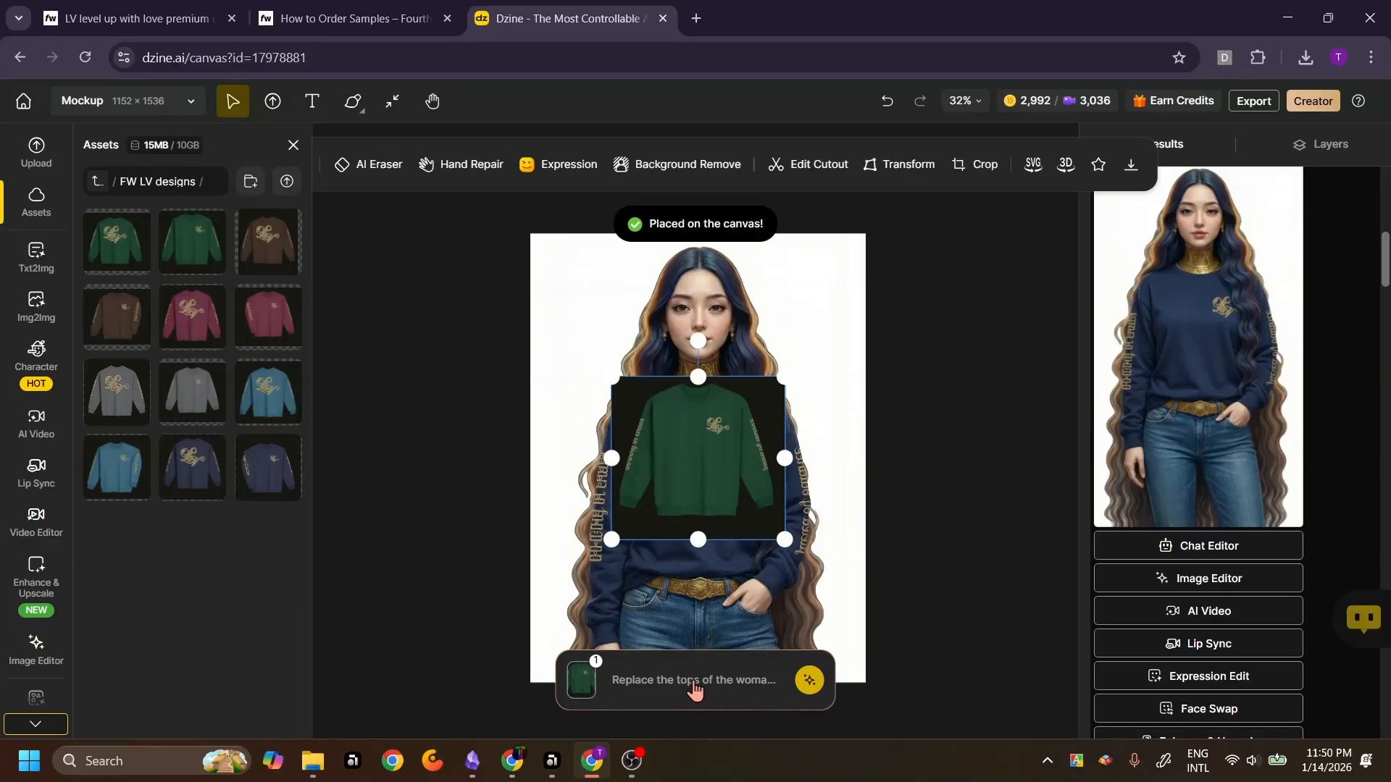
Add the navy model image from the canvas as a second reference in the chat prompt
{"action": "left_click", "coordinate": [694, 690]}
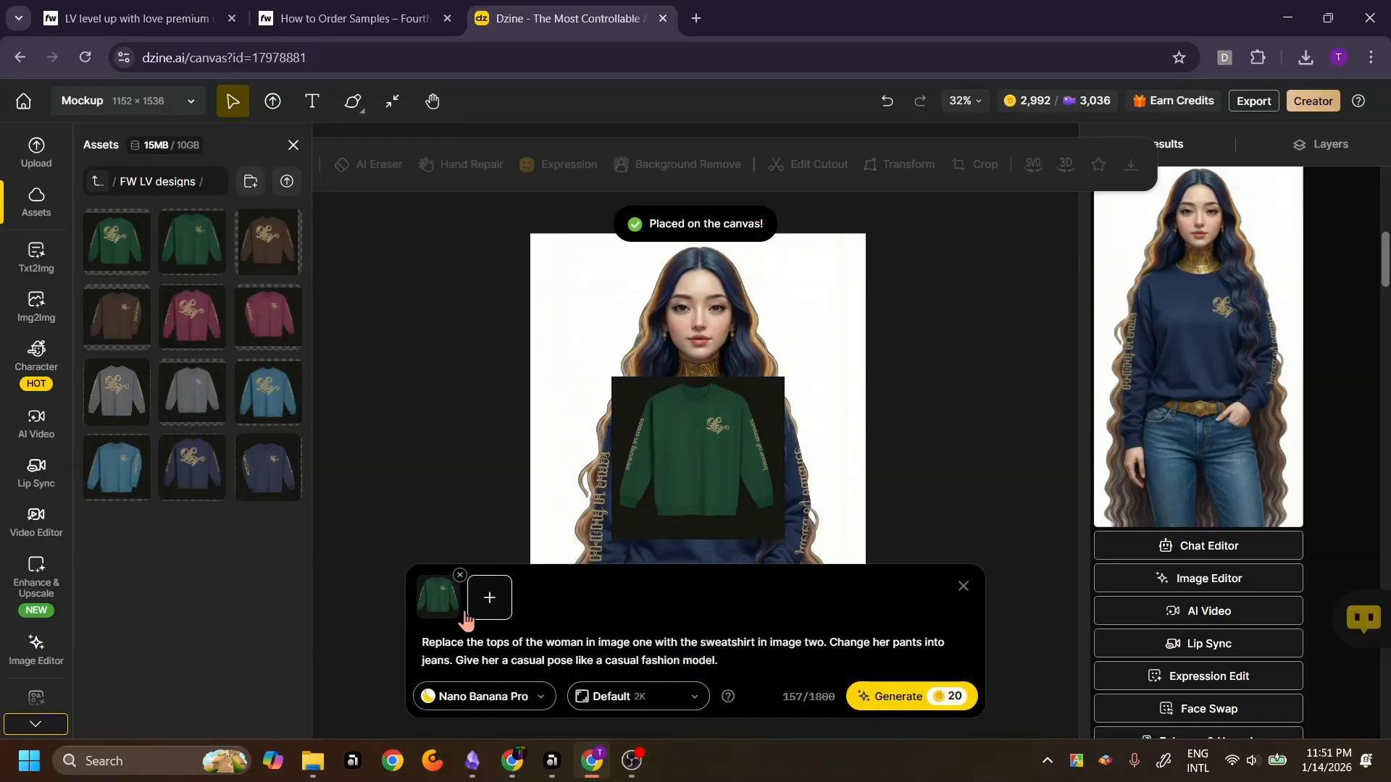
{"action": "left_click", "coordinate": [489, 600]}
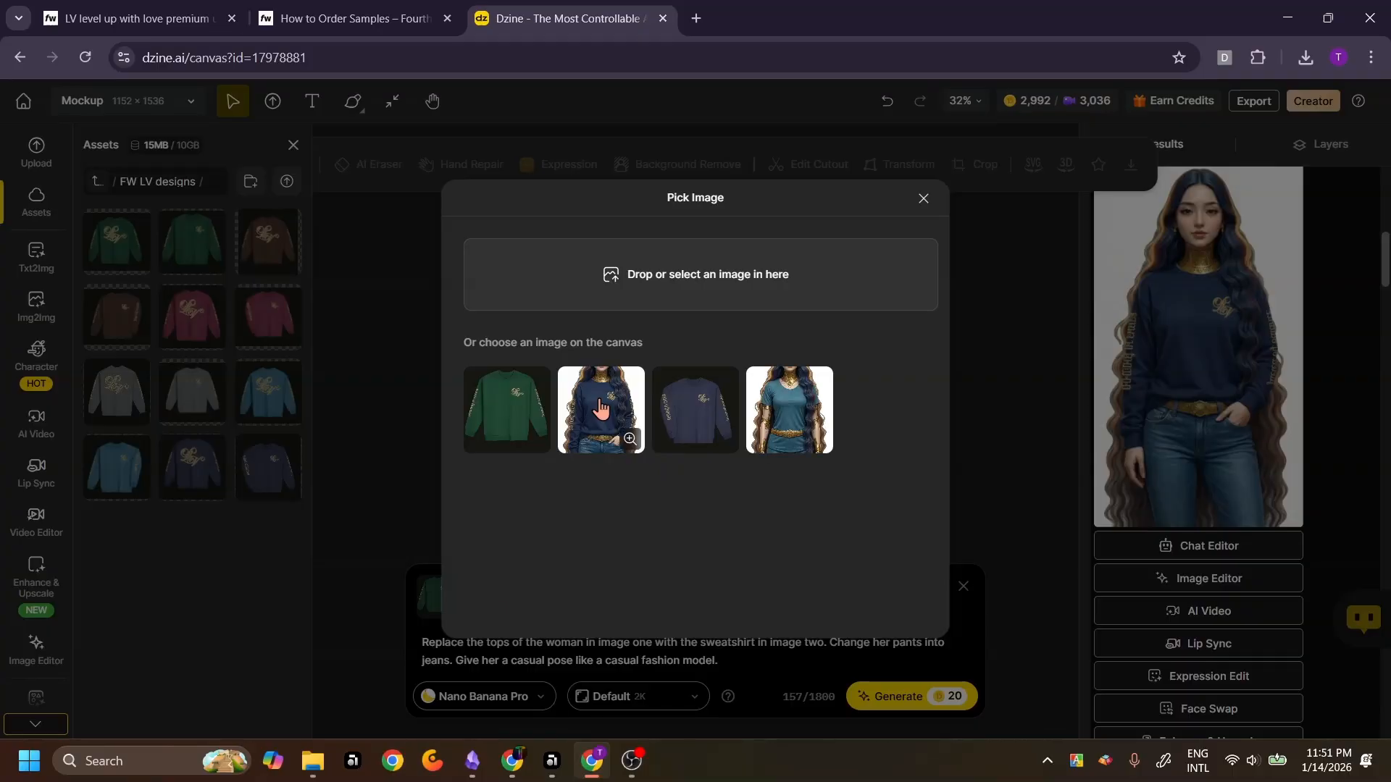
{"action": "left_click", "coordinate": [600, 408]}
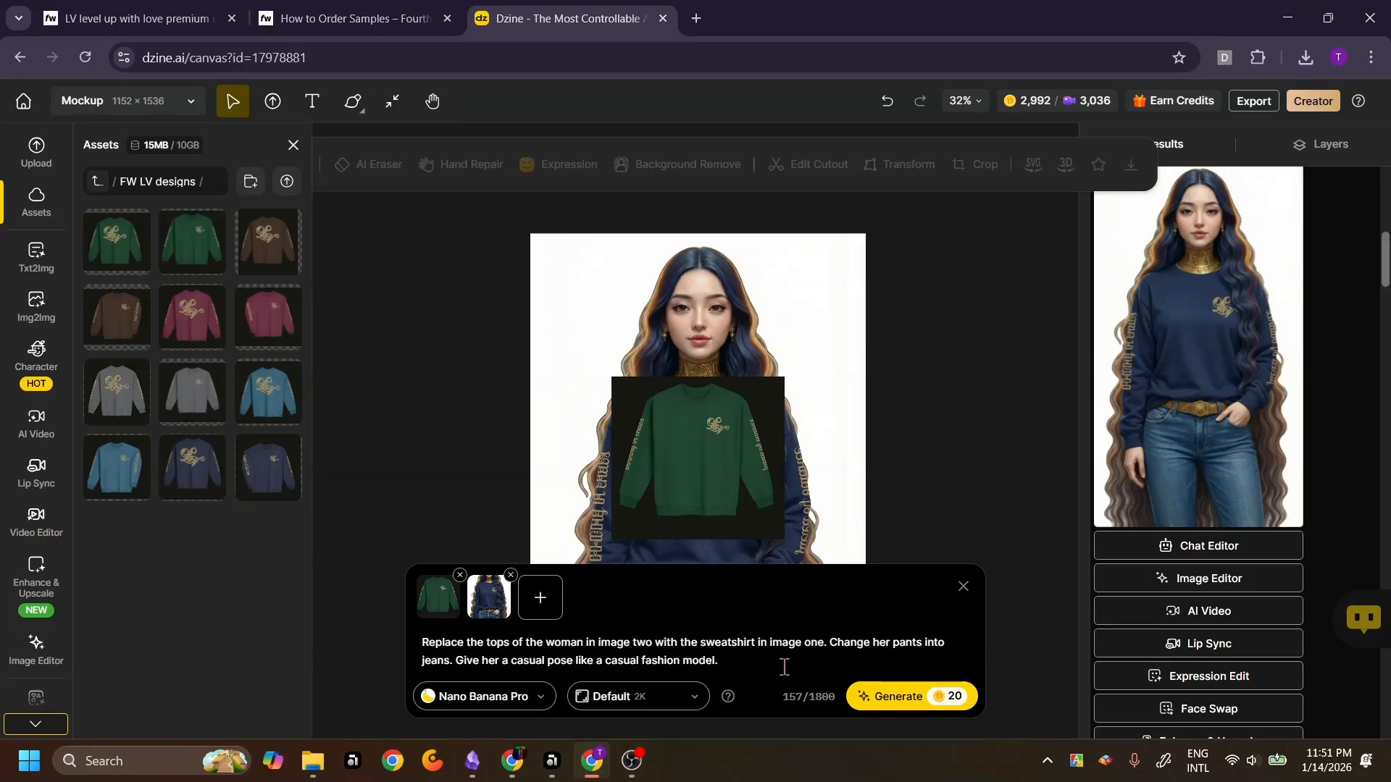
Edit the prompt to 'Replace the tops of the woman in image two with the sweatshirt in image one. Give her a fun pose like a casual fashion model.'
{"action": "left_click_drag", "start_coordinate": [832, 642], "coordinate": [454, 664]}
{"action": "key", "text": "BackSpace"}
{"action": "double_click", "coordinate": [898, 642]}
{"action": "type", "text": "fun pose like"}
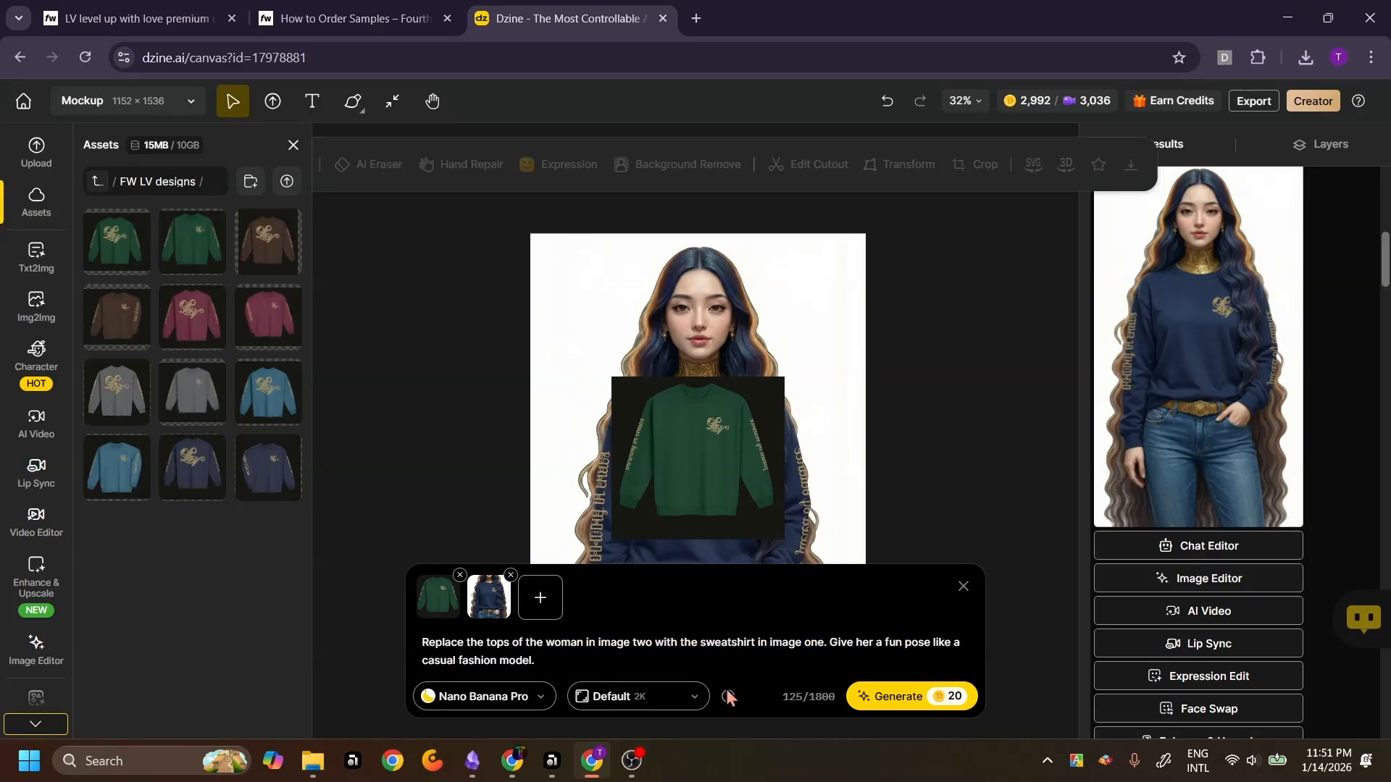
Set the output ratio to 3:4 at 1K resolution and generate the green sweatshirt mockup
{"action": "left_click", "coordinate": [640, 703]}
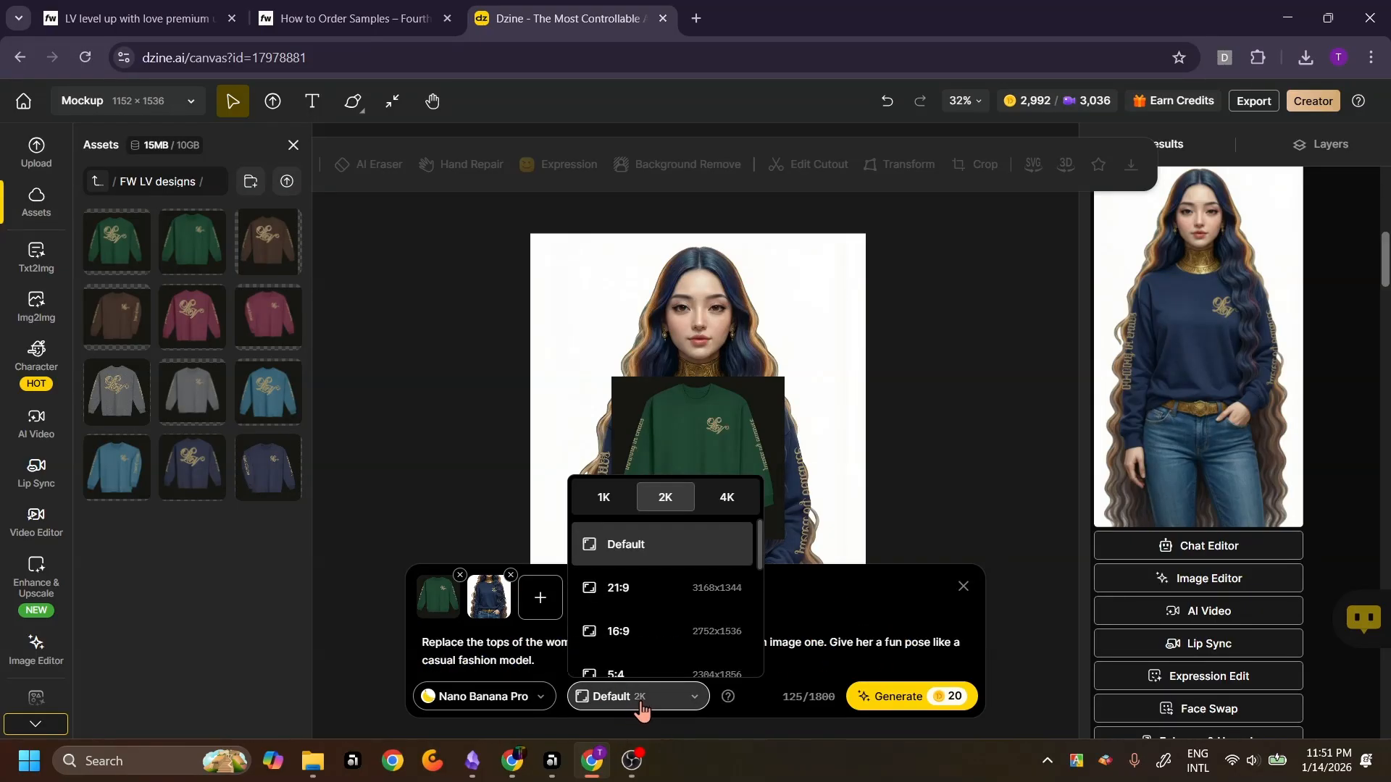
{"action": "scroll", "coordinate": [697, 613], "scroll_direction": "down", "scroll_amount": 4}
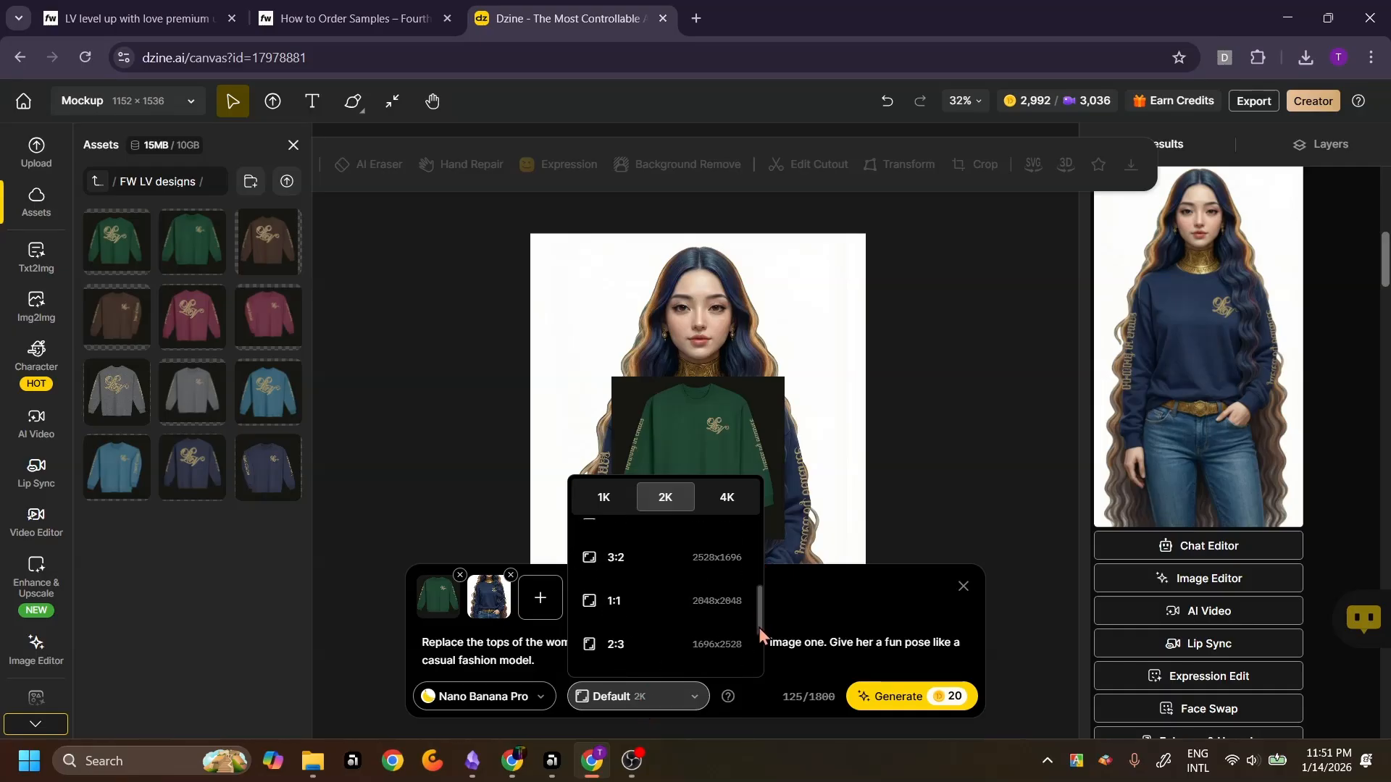
{"action": "left_click", "coordinate": [673, 619]}
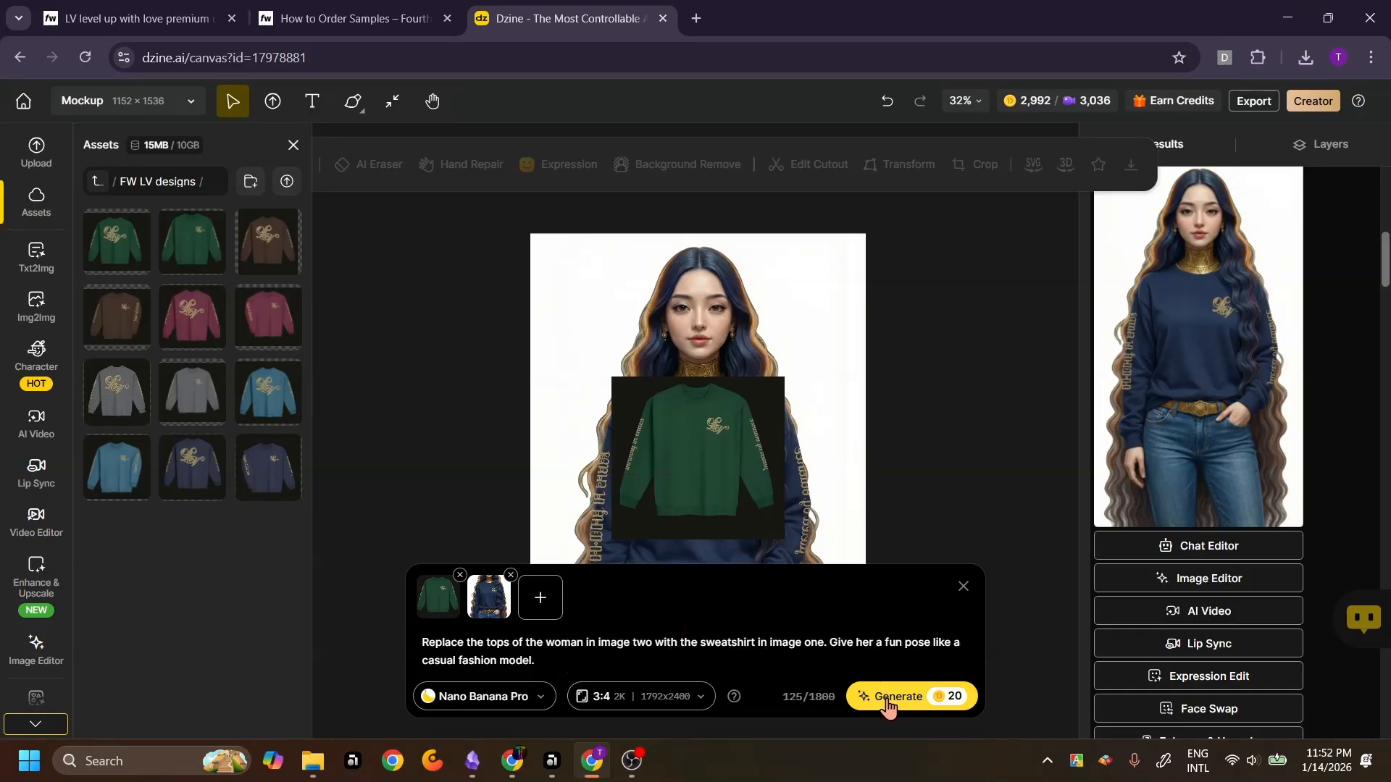
{"action": "left_click", "coordinate": [640, 697]}
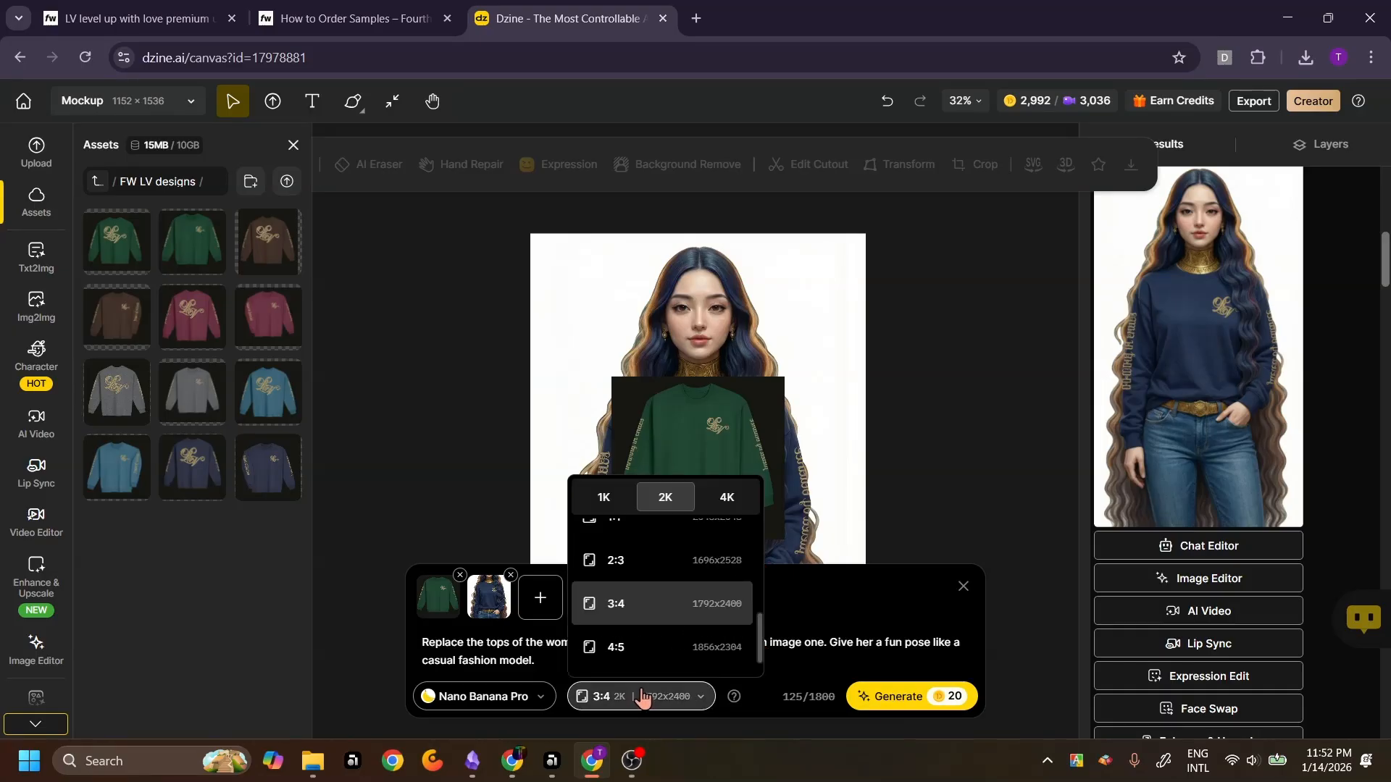
{"action": "left_click", "coordinate": [602, 500]}
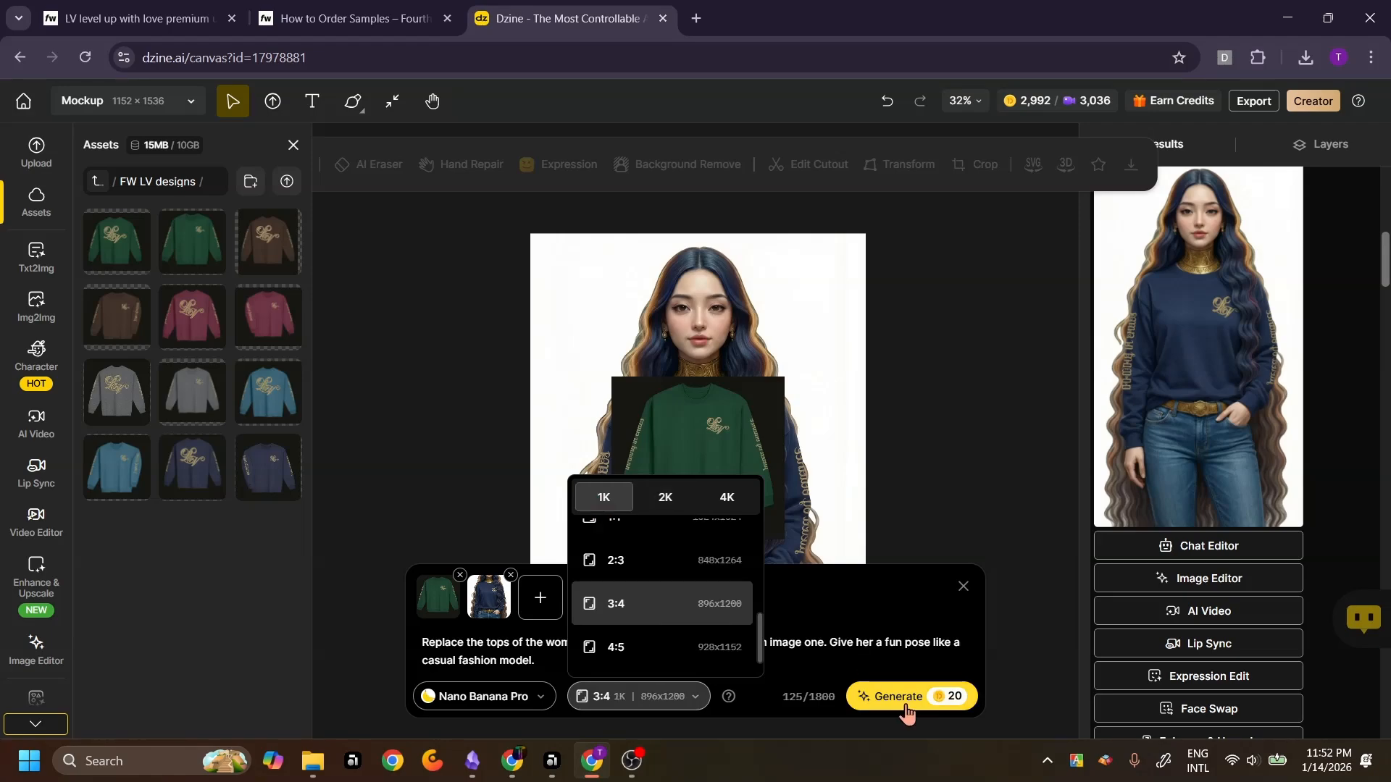
{"action": "left_click", "coordinate": [913, 702]}
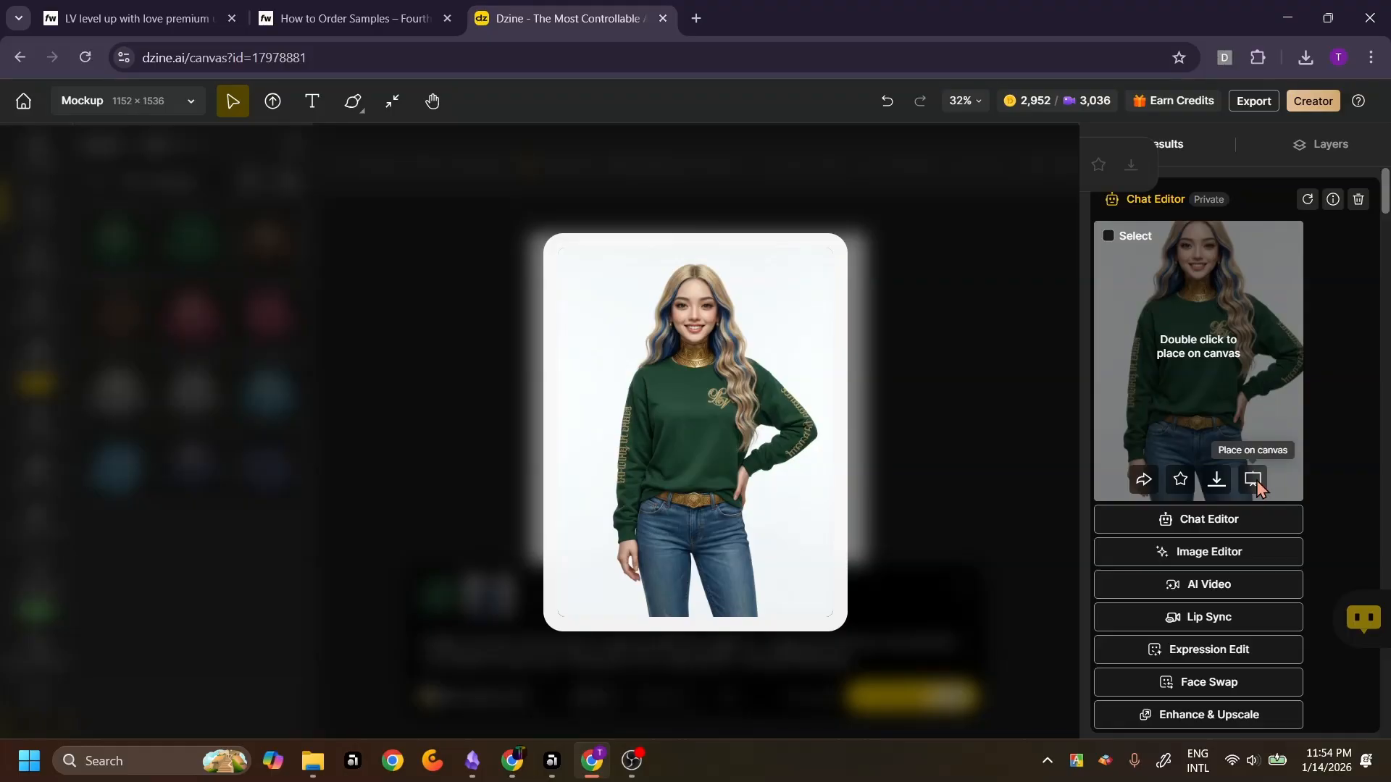
Delete an unwanted generated result and browse the remaining green mockup results
{"action": "left_click", "coordinate": [1255, 481]}
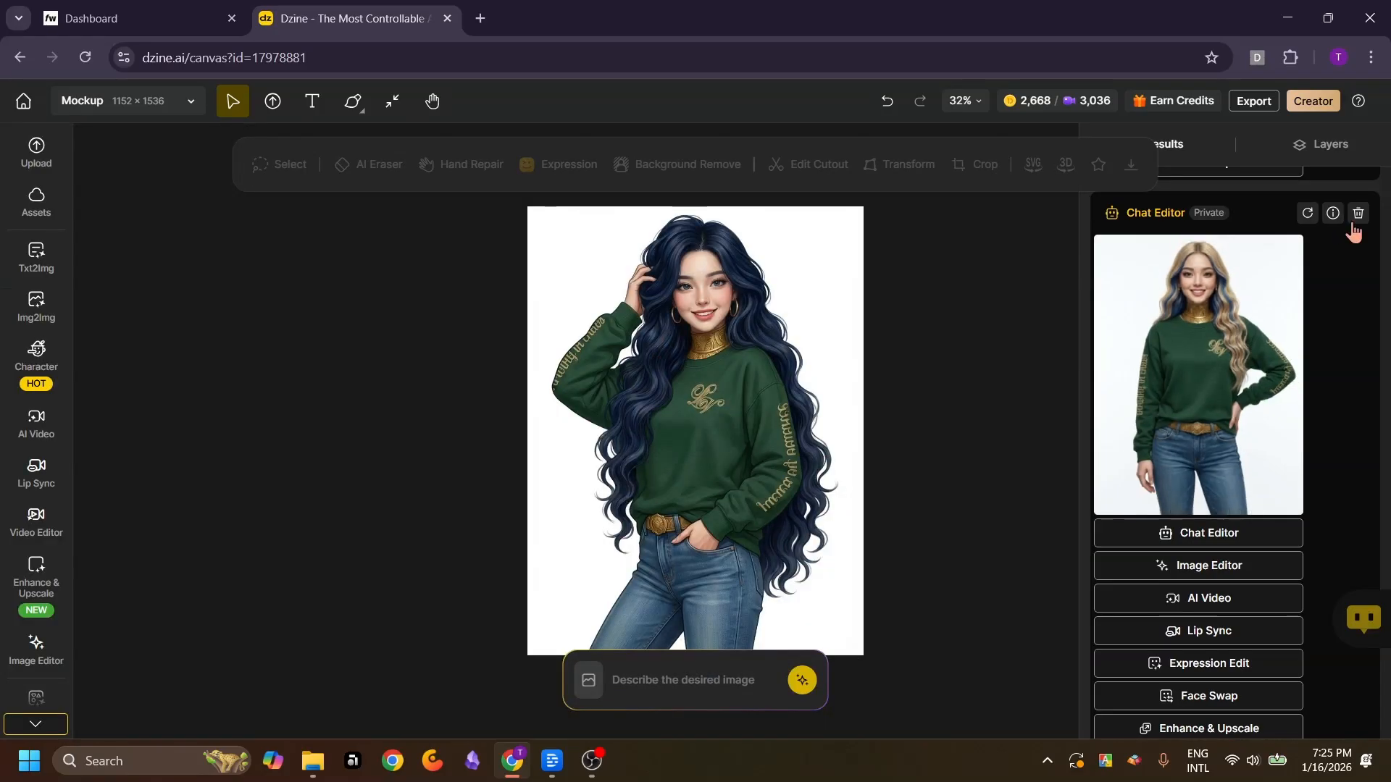
{"action": "left_click", "coordinate": [1354, 225]}
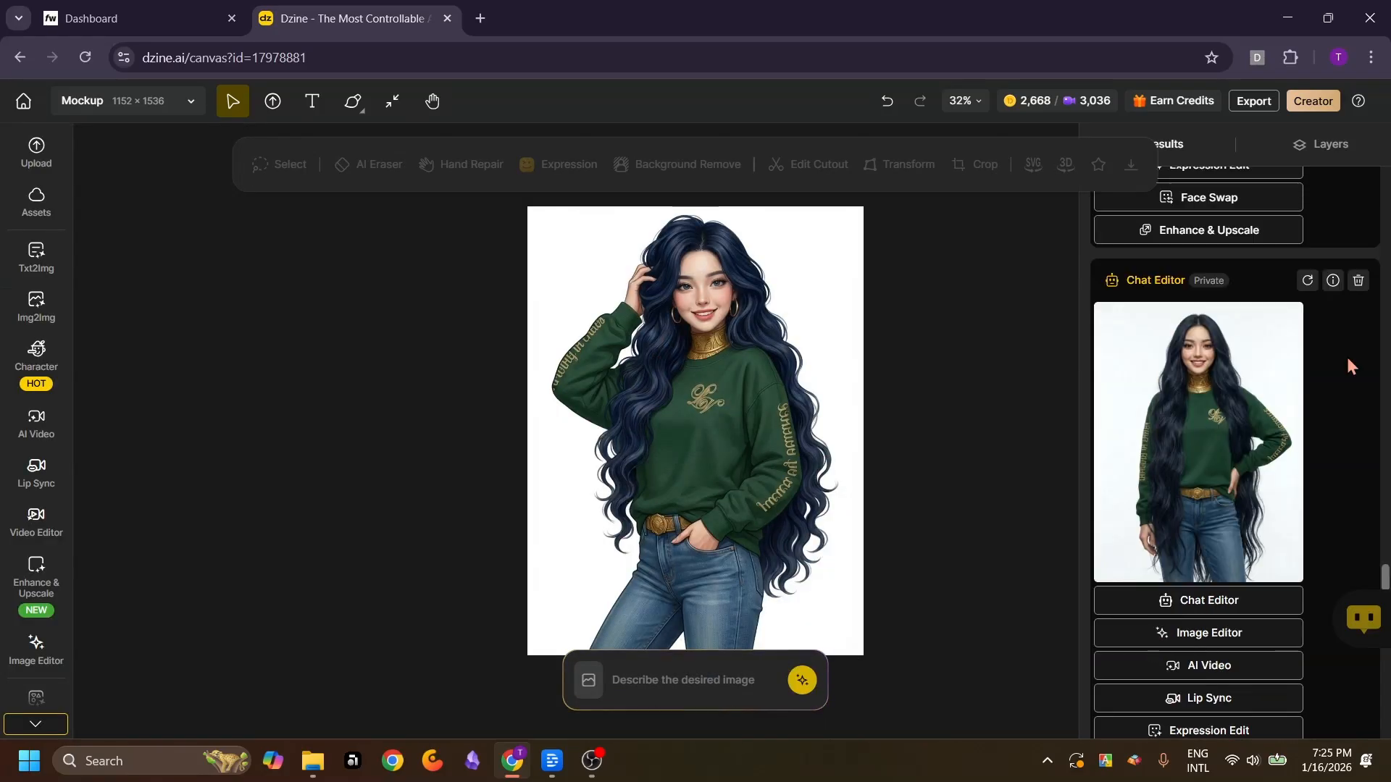
{"action": "mouse_move", "coordinate": [1161, 464]}
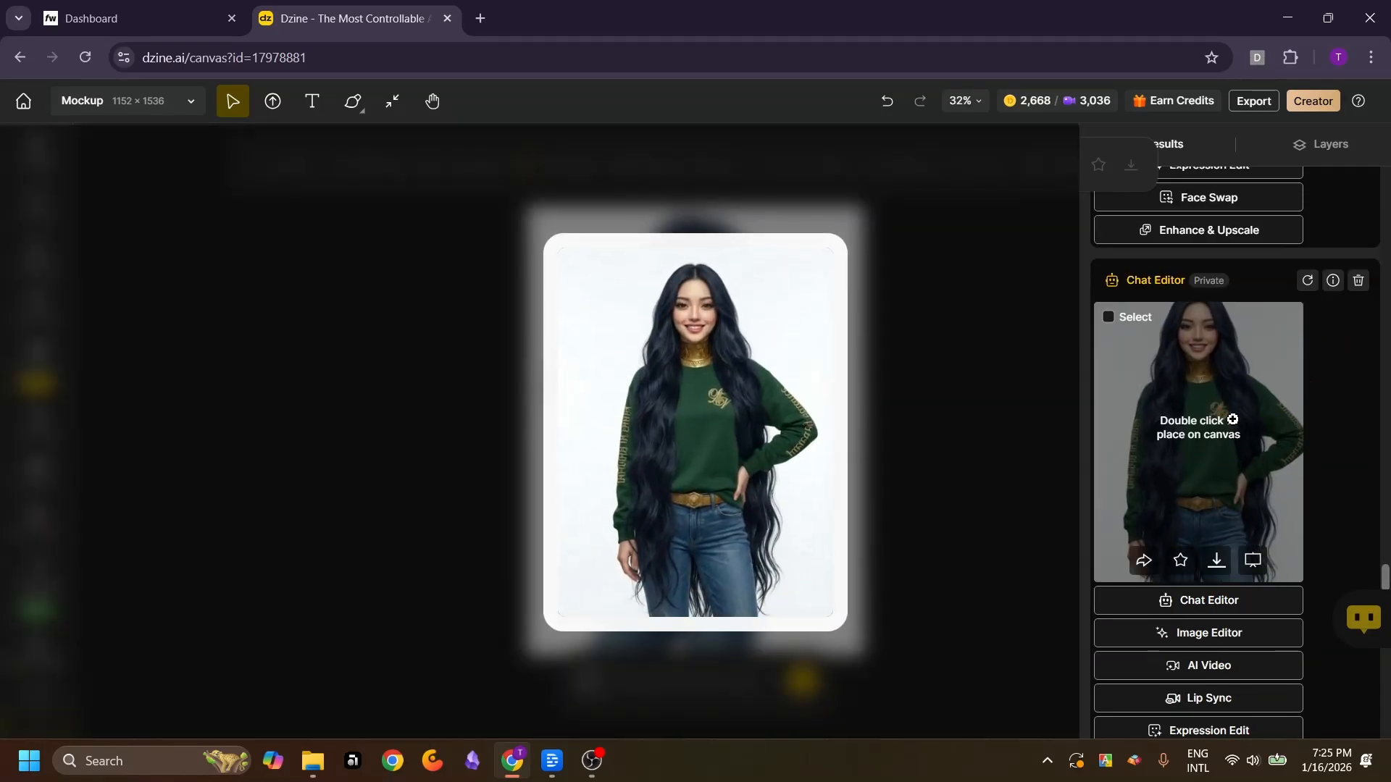
{"action": "scroll", "coordinate": [1233, 420], "scroll_direction": "up", "scroll_amount": 5}
{"action": "scroll", "coordinate": [1233, 419], "scroll_direction": "down", "scroll_amount": 5}
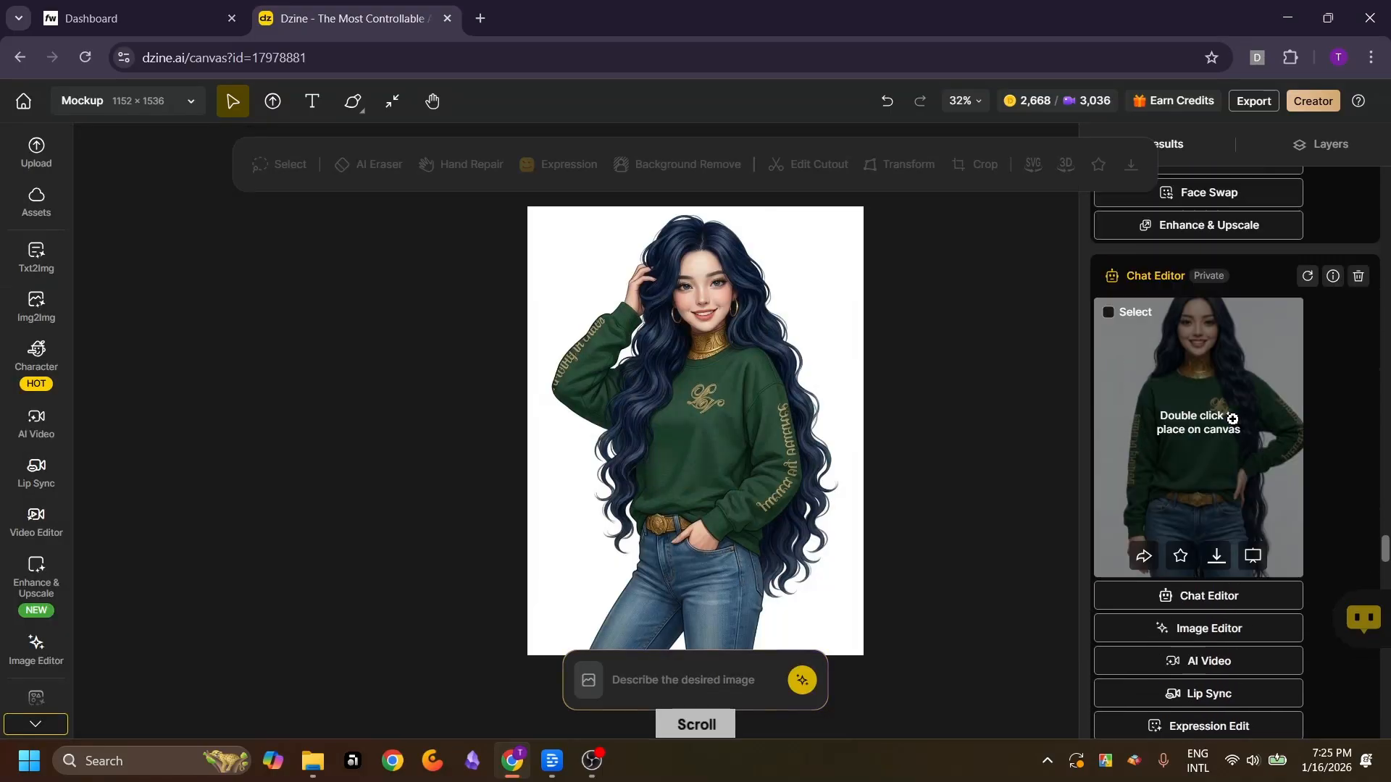
{"action": "scroll", "coordinate": [1232, 420], "scroll_direction": "up", "scroll_amount": 2}
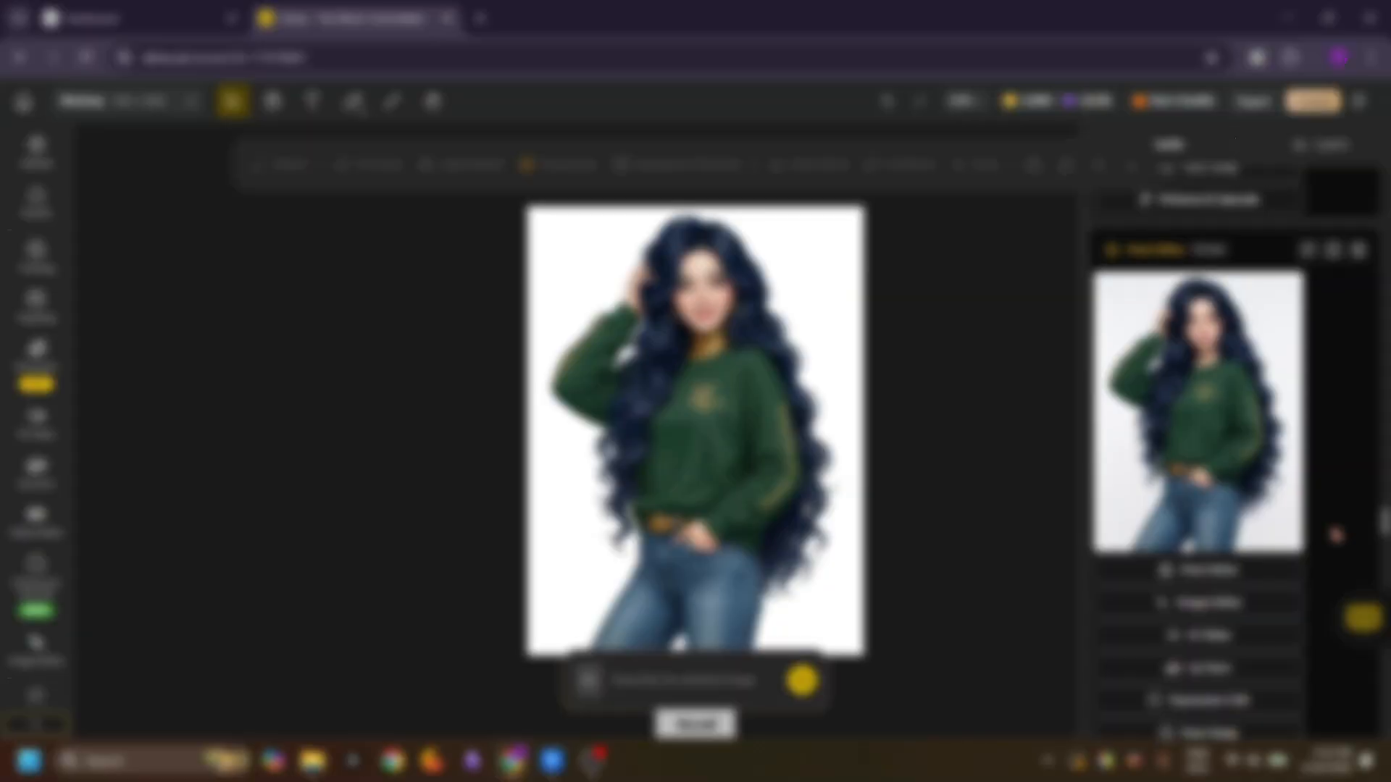
{"action": "scroll", "coordinate": [1335, 534], "scroll_direction": "up", "scroll_amount": 2}
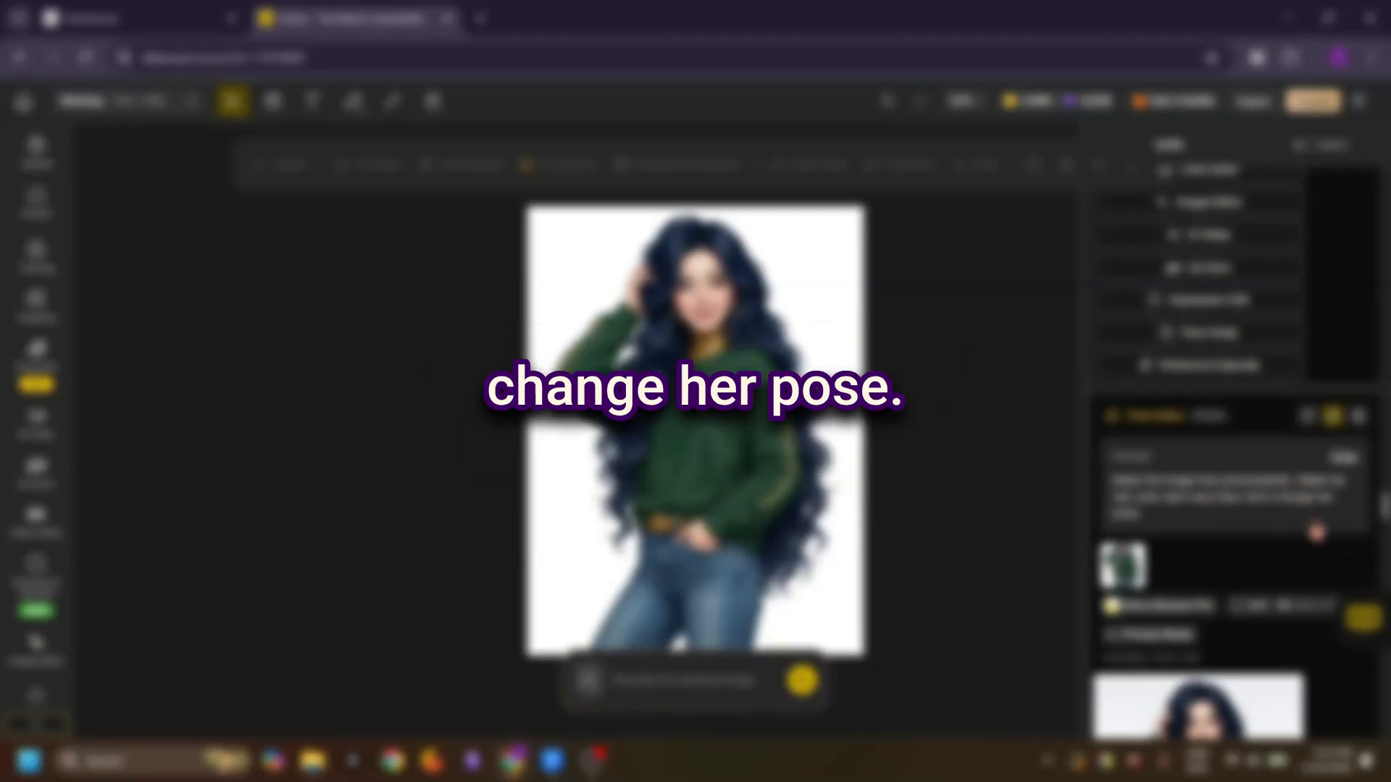
{"action": "scroll", "coordinate": [1314, 521], "scroll_direction": "up", "scroll_amount": 5}
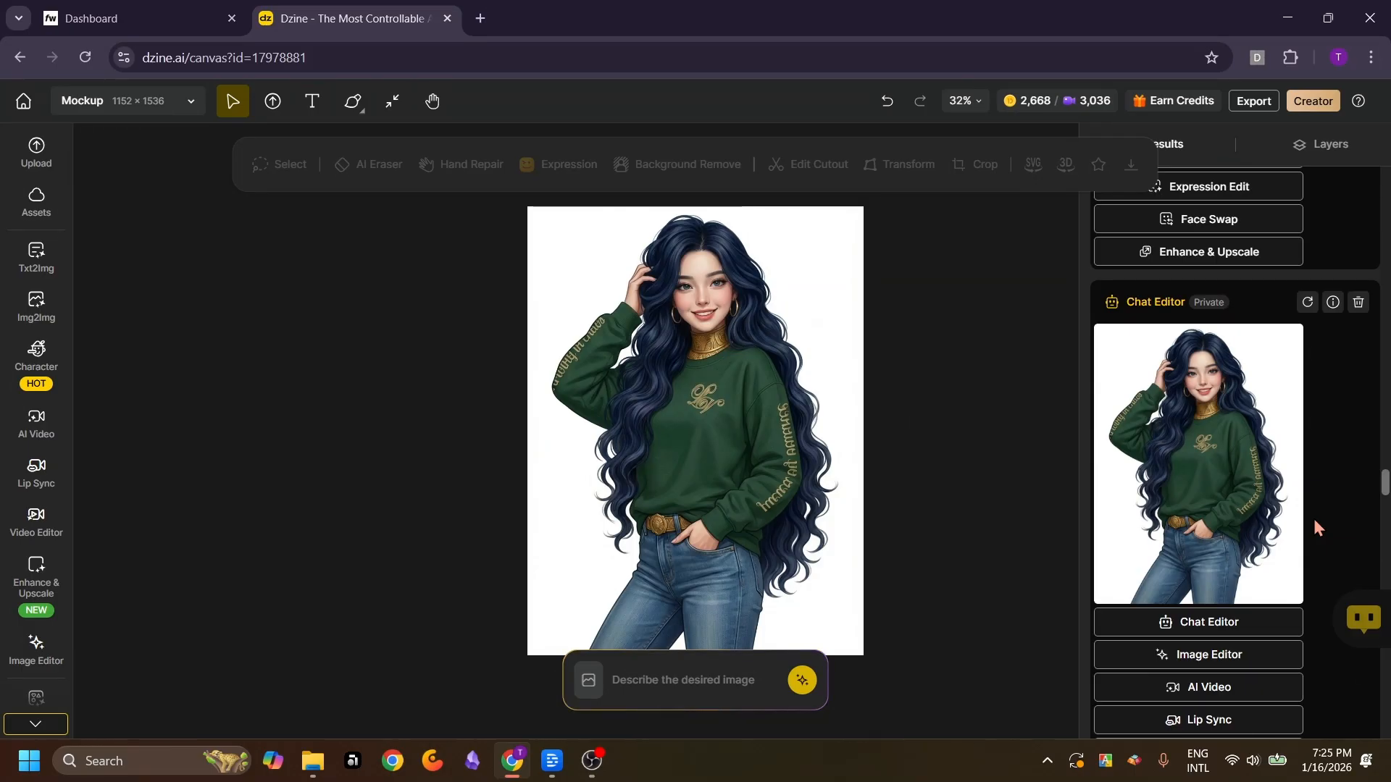
{"action": "mouse_move", "coordinate": [1290, 428]}
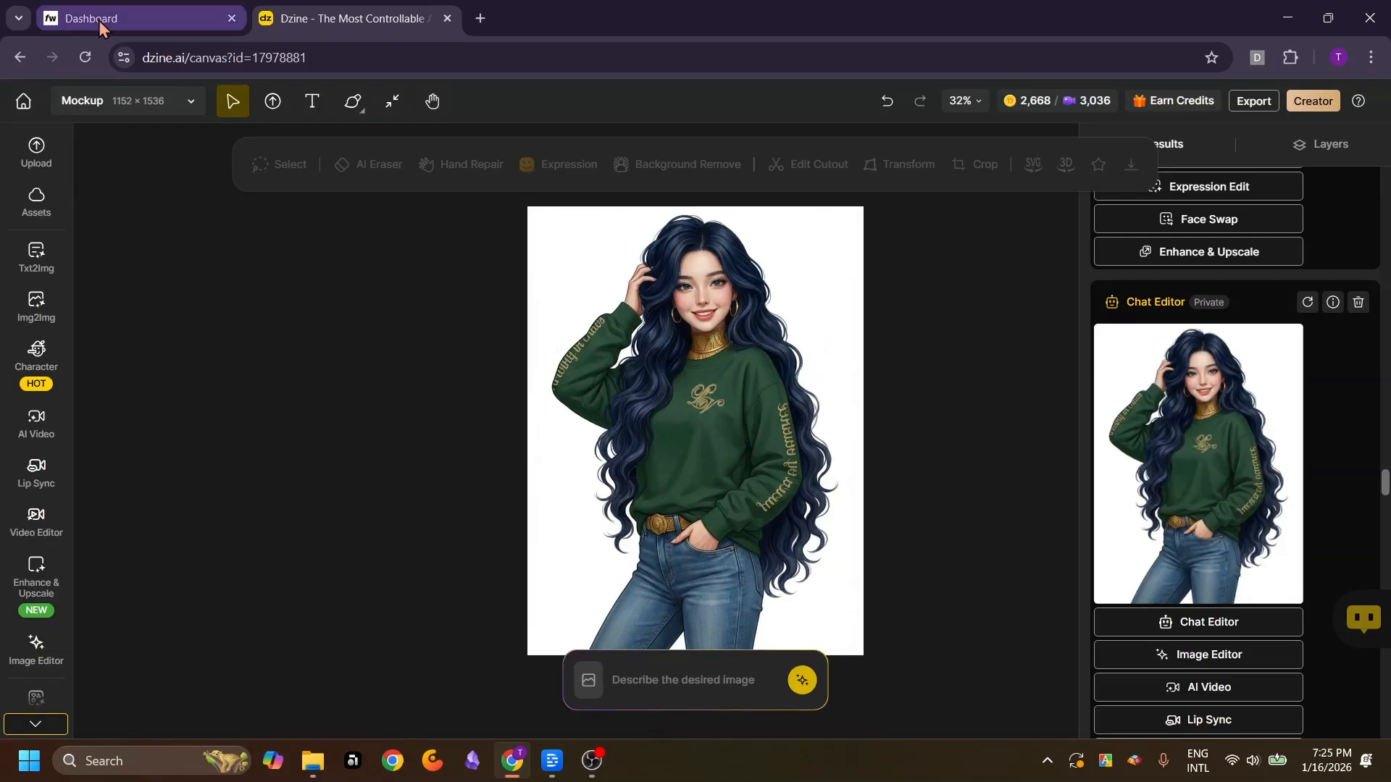
Review the green colour's photos on the Fourthwall product page, then return to Dzine
{"action": "left_click", "coordinate": [99, 20]}
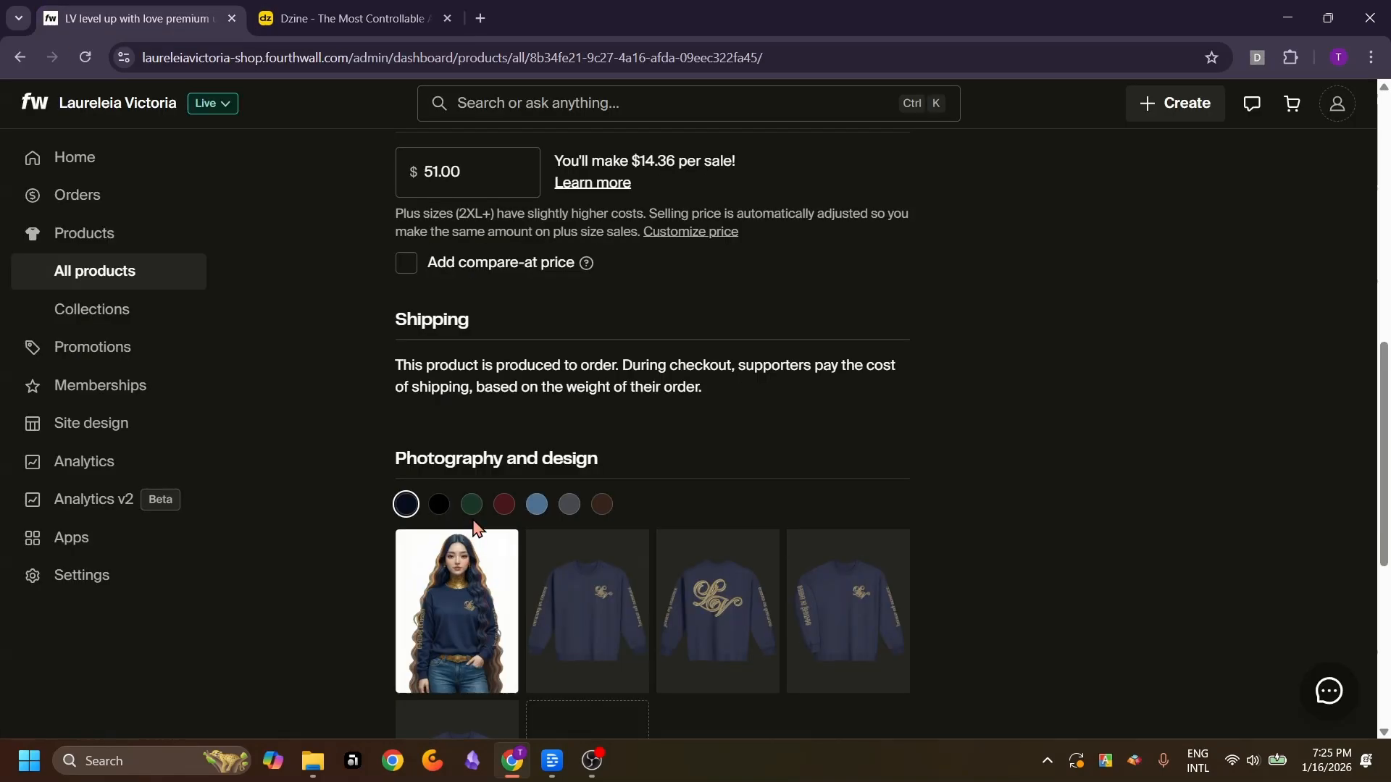
{"action": "left_click", "coordinate": [470, 500]}
{"action": "scroll", "coordinate": [468, 212], "scroll_direction": "down", "scroll_amount": 4}
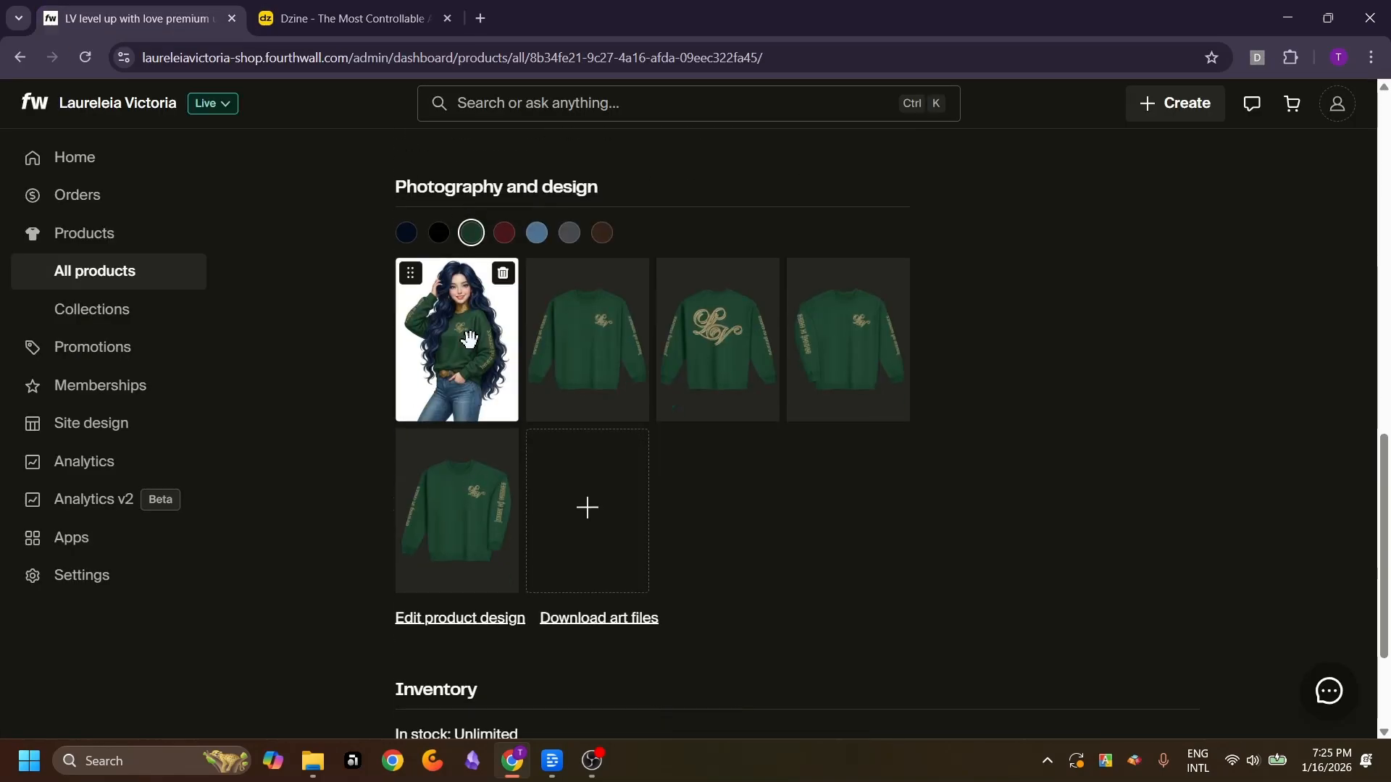
{"action": "left_click", "coordinate": [470, 339]}
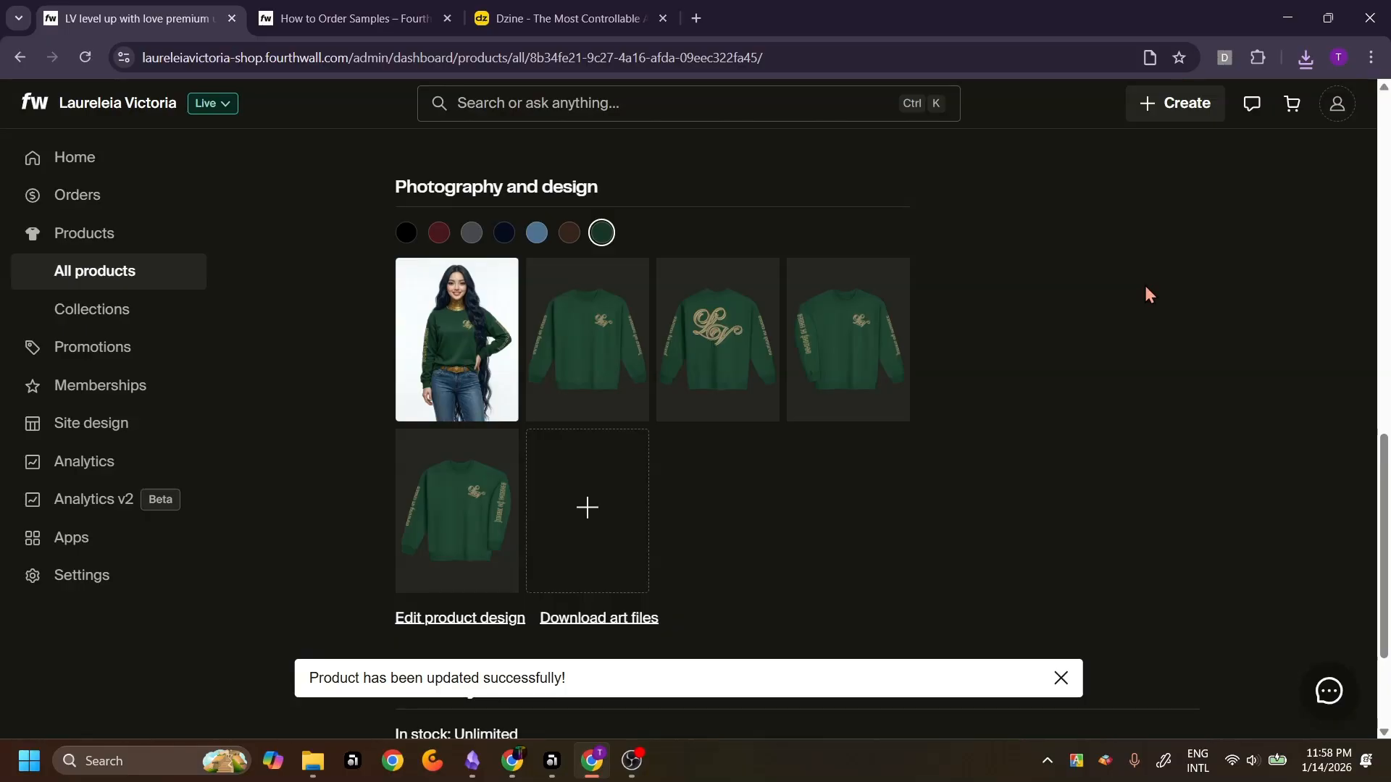
{"action": "scroll", "coordinate": [1148, 294], "scroll_direction": "up", "scroll_amount": 3}
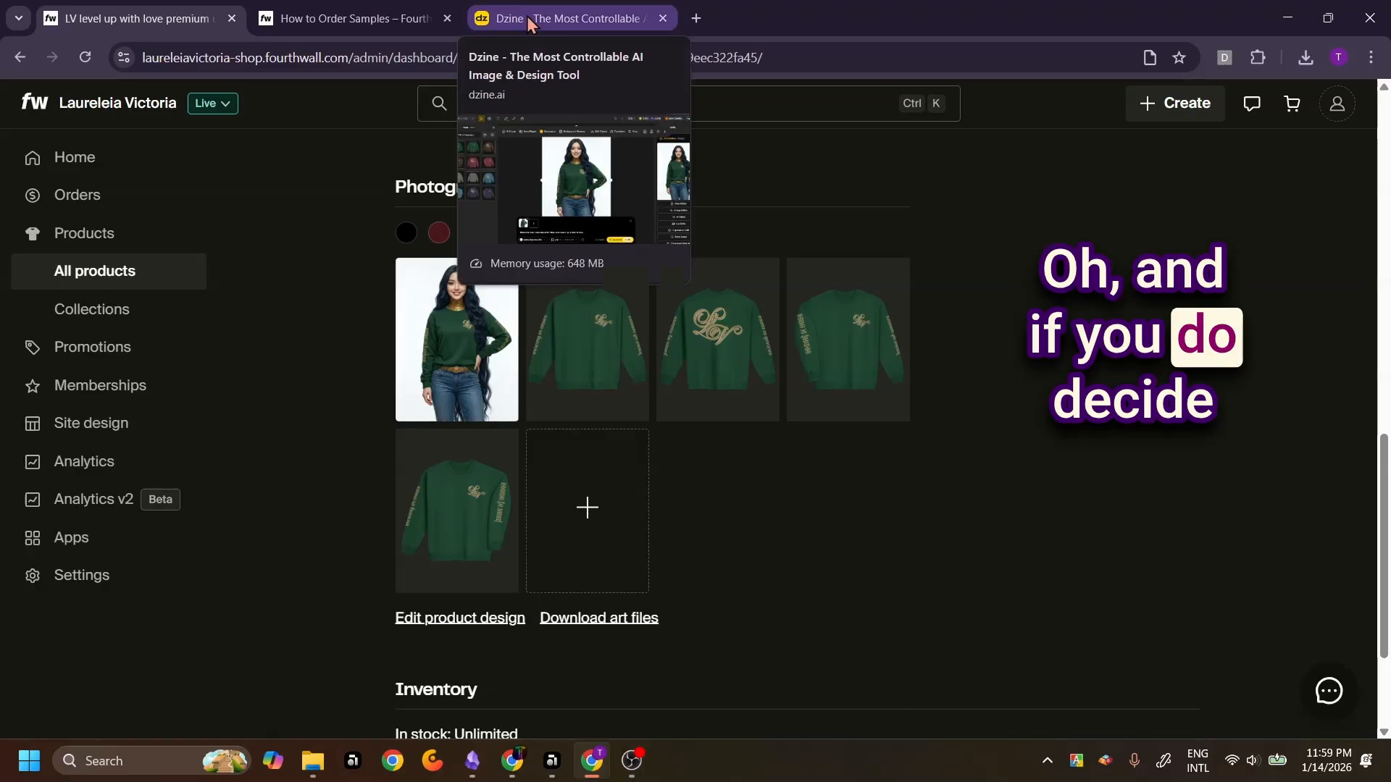
{"action": "left_click", "coordinate": [527, 15]}
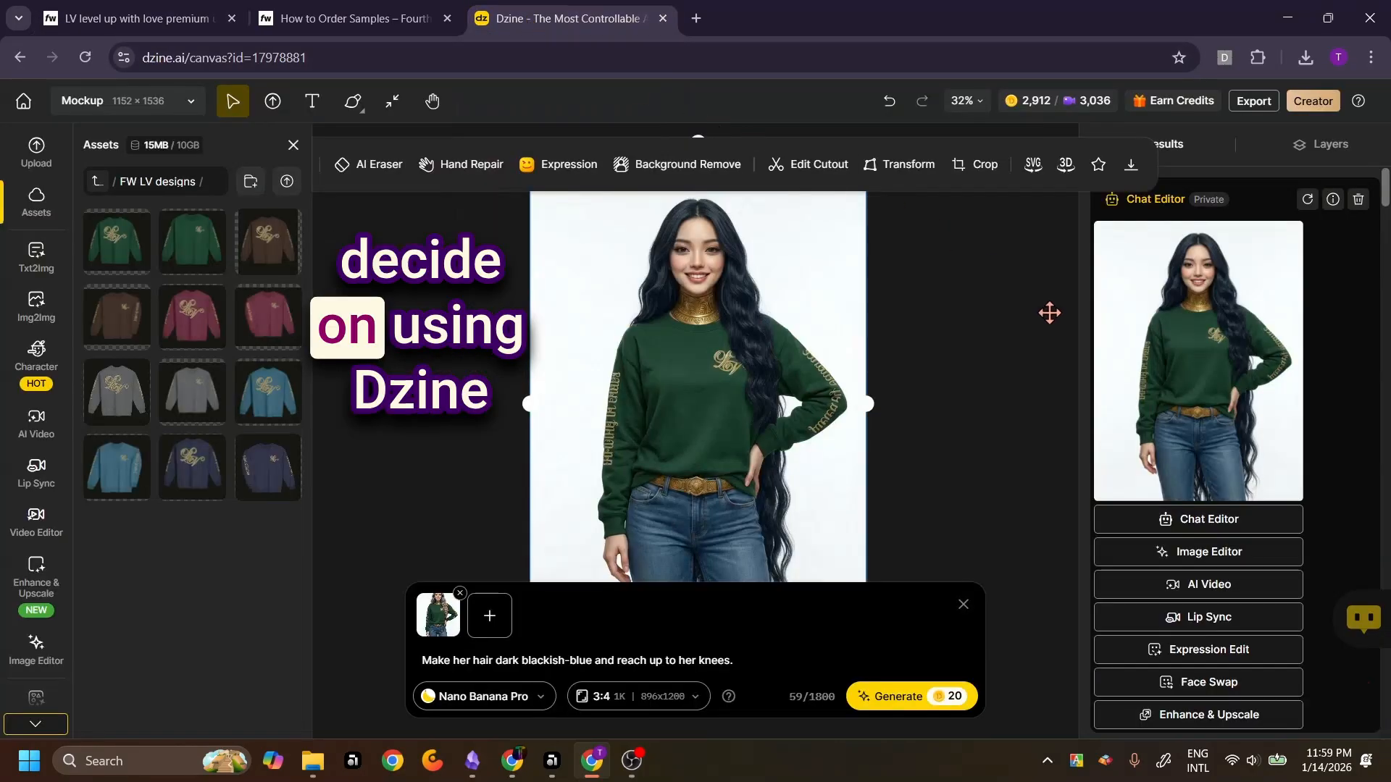